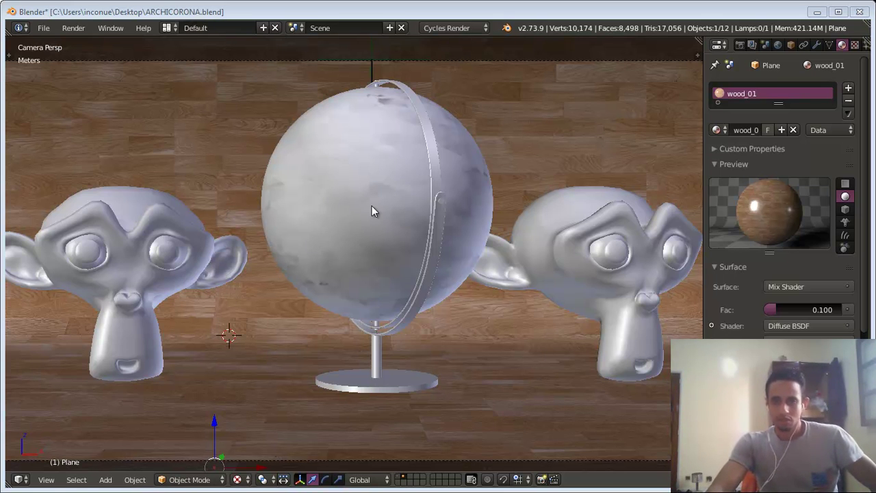
{"action": "key", "text": "KP_5"}
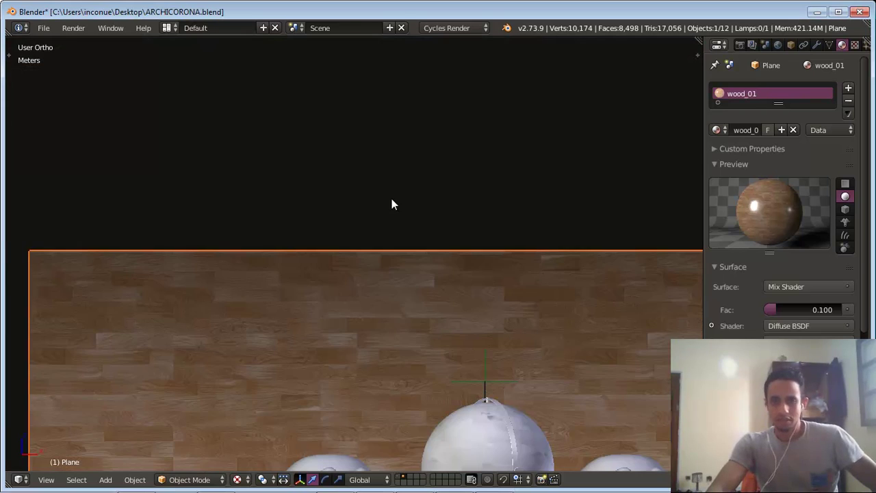
{"action": "middle_click_drag", "start_coordinate": [432, 271], "coordinate": [401, 234]}
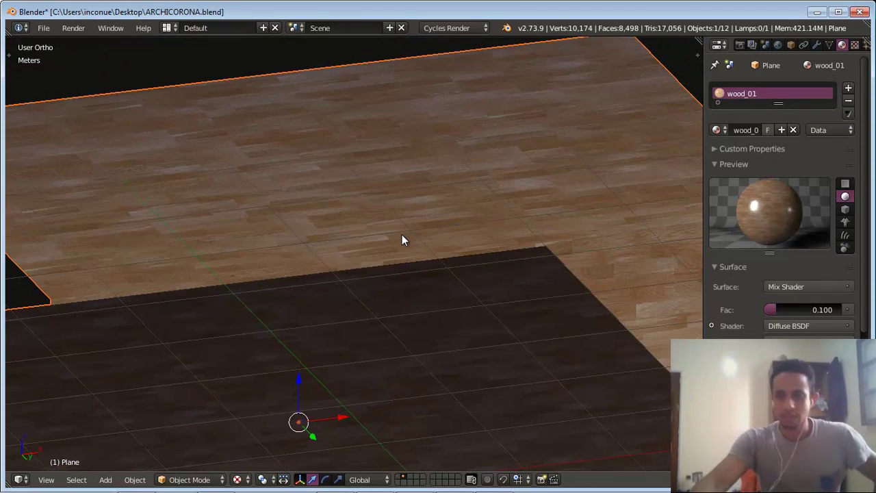
{"action": "key", "text": "KP_0"}
{"action": "scroll", "coordinate": [391, 242], "scroll_direction": "down", "scroll_amount": 3}
{"action": "scroll", "coordinate": [392, 243], "scroll_direction": "up", "scroll_amount": 5}
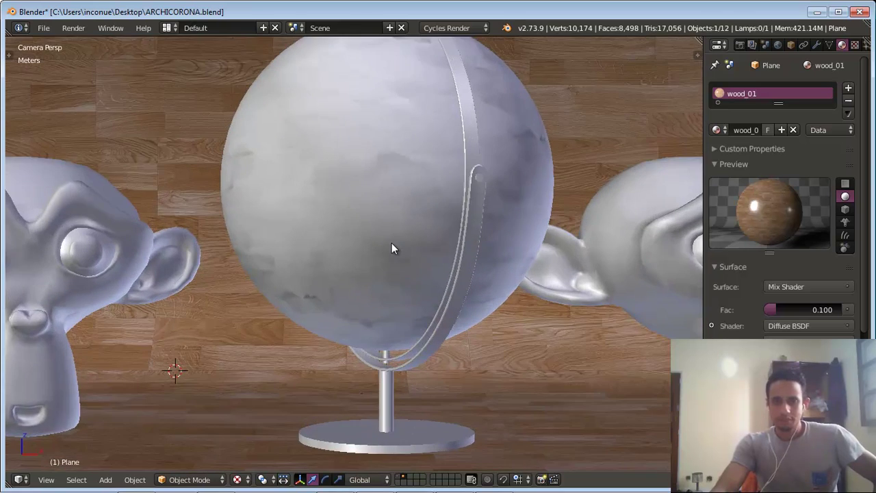
{"action": "scroll", "coordinate": [401, 245], "scroll_direction": "down", "scroll_amount": 2}
Step: Switch the 3D viewport to the UV/Image Editor and inspect the globe and monkey heads in the render result
{"action": "left_click", "coordinate": [20, 480]}
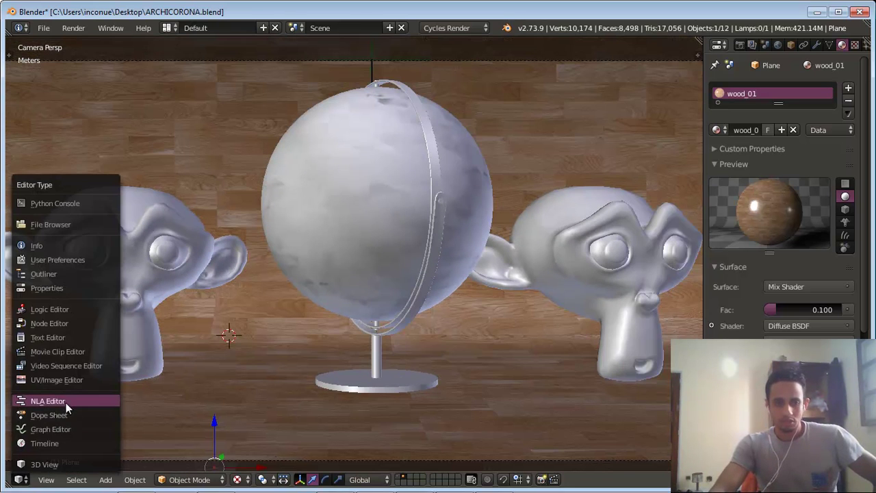
{"action": "left_click", "coordinate": [66, 379]}
{"action": "scroll", "coordinate": [348, 250], "scroll_direction": "down", "scroll_amount": 2}
{"action": "scroll", "coordinate": [193, 147], "scroll_direction": "up", "scroll_amount": 1}
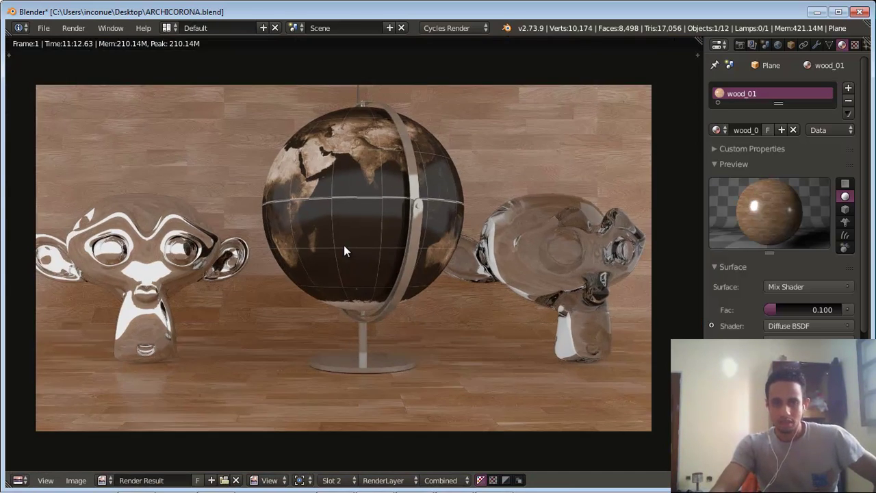
{"action": "scroll", "coordinate": [347, 243], "scroll_direction": "up", "scroll_amount": 2}
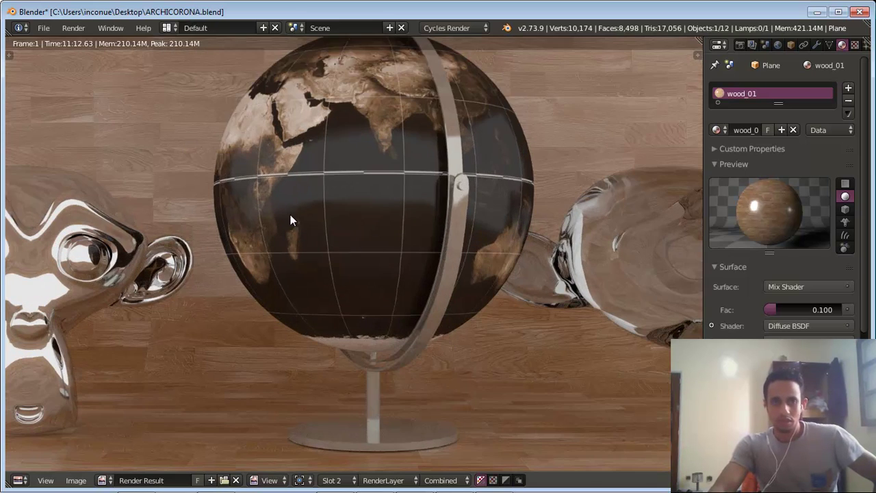
{"action": "scroll", "coordinate": [372, 241], "scroll_direction": "down", "scroll_amount": 2}
{"action": "scroll", "coordinate": [259, 234], "scroll_direction": "up", "scroll_amount": 1}
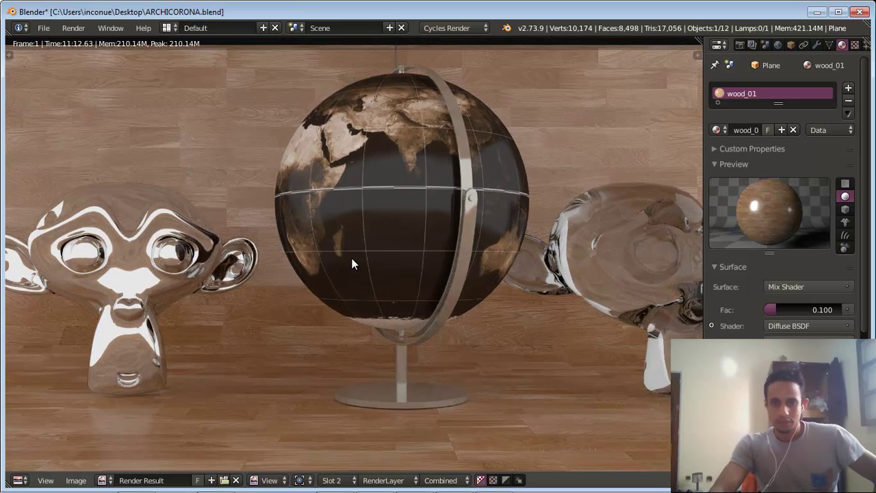
{"action": "scroll", "coordinate": [352, 261], "scroll_direction": "down", "scroll_amount": 1}
{"action": "scroll", "coordinate": [353, 265], "scroll_direction": "up", "scroll_amount": 1}
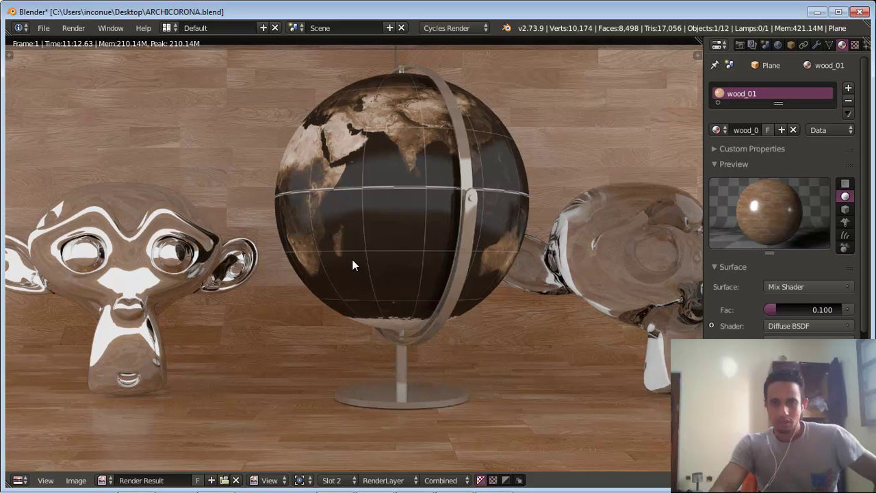
Step: Set the scene's render engine to Corona
{"action": "left_click", "coordinate": [444, 30]}
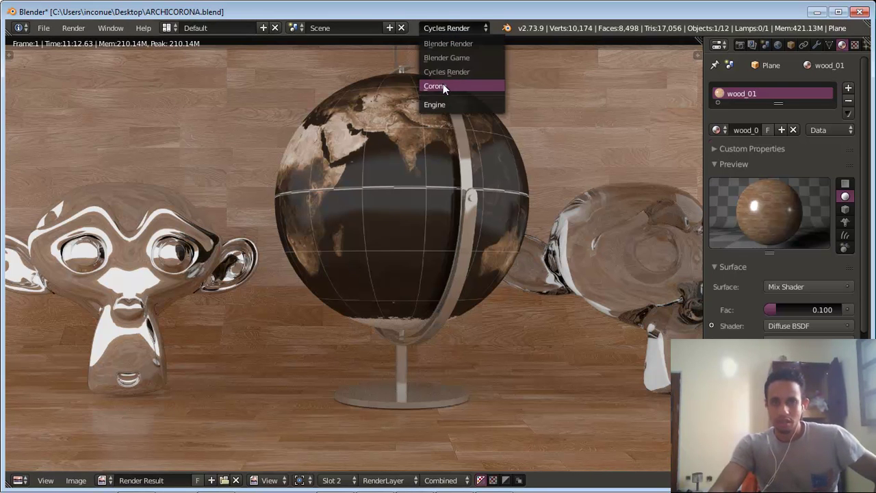
{"action": "left_click", "coordinate": [443, 84]}
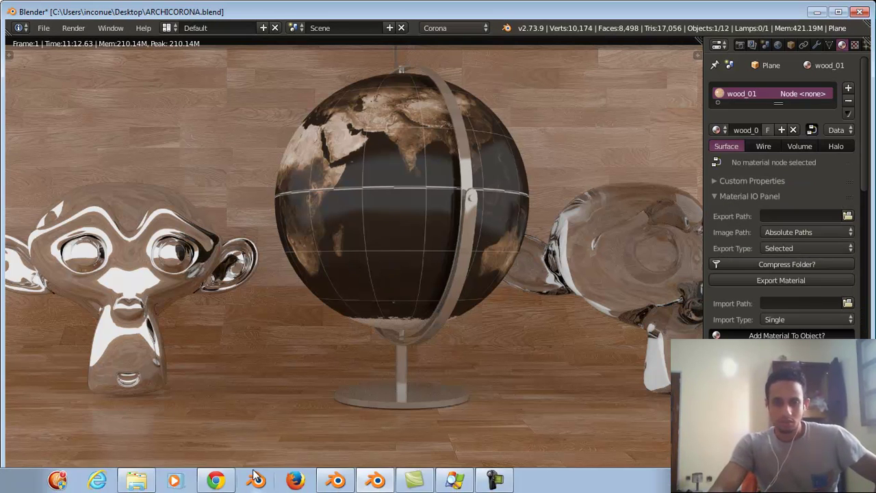
Step: Switch to Chrome and review the introduction and download links in the Corona Render Exporter v1.9.2 forum thread
{"action": "key", "text": "alt+Tab"}
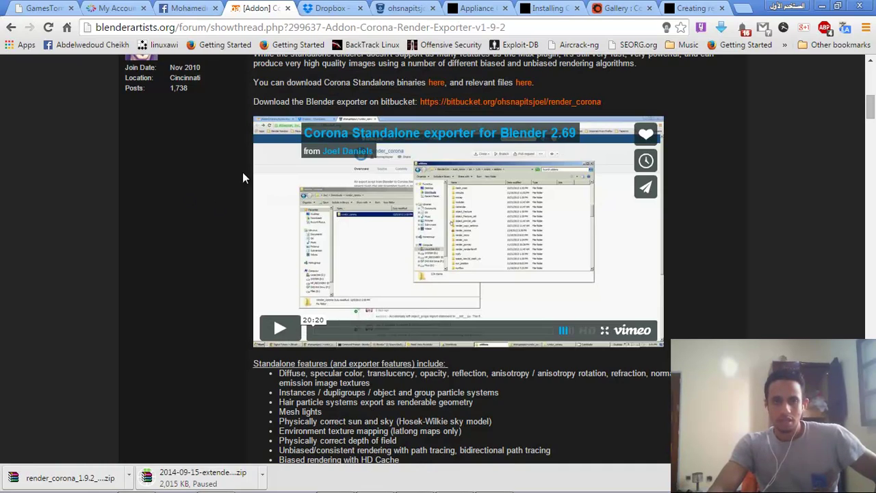
{"action": "scroll", "coordinate": [186, 223], "scroll_direction": "up", "scroll_amount": 4}
{"action": "scroll", "coordinate": [179, 214], "scroll_direction": "down", "scroll_amount": 1}
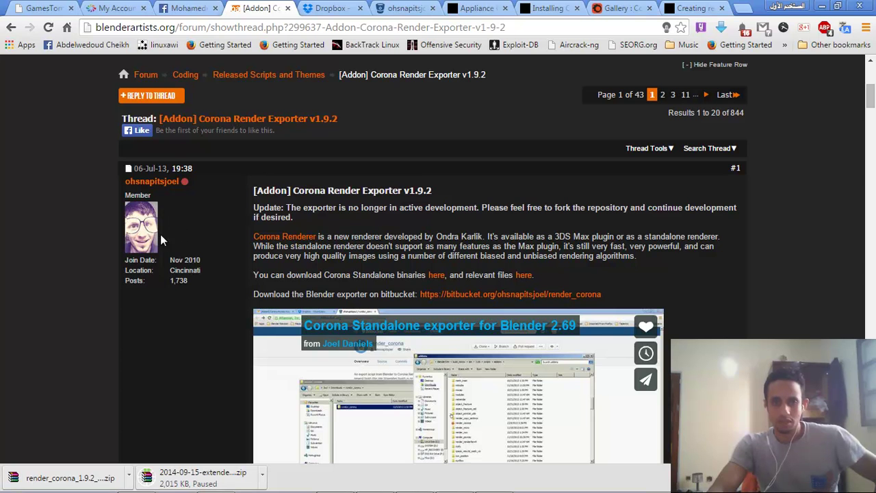
{"action": "scroll", "coordinate": [219, 234], "scroll_direction": "down", "scroll_amount": 3}
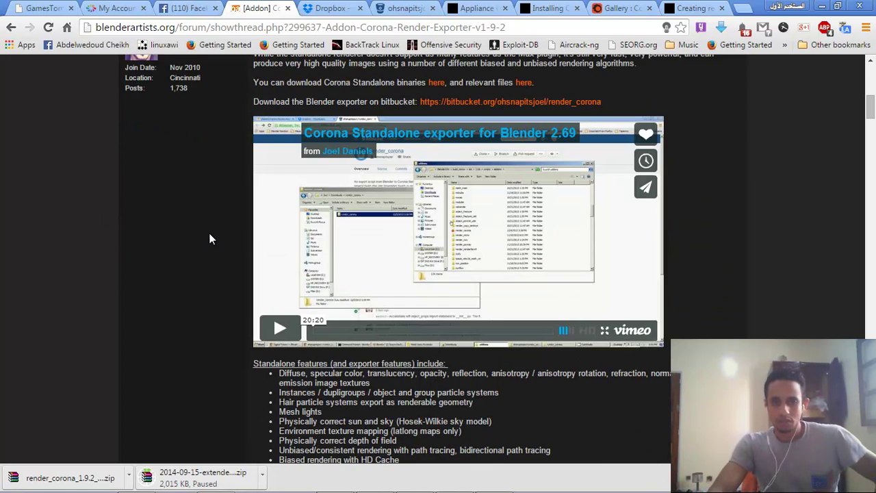
{"action": "scroll", "coordinate": [218, 216], "scroll_direction": "up", "scroll_amount": 3}
{"action": "scroll", "coordinate": [212, 216], "scroll_direction": "down", "scroll_amount": 2}
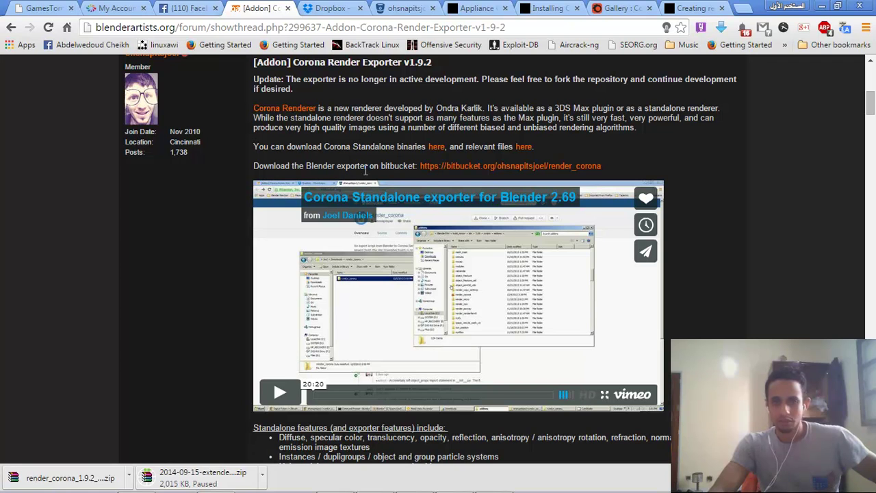
Step: View the Dropbox page for the Corona standalone build and the Bitbucket render_corona downloads page, and minimize the browser
{"action": "left_click", "coordinate": [331, 8]}
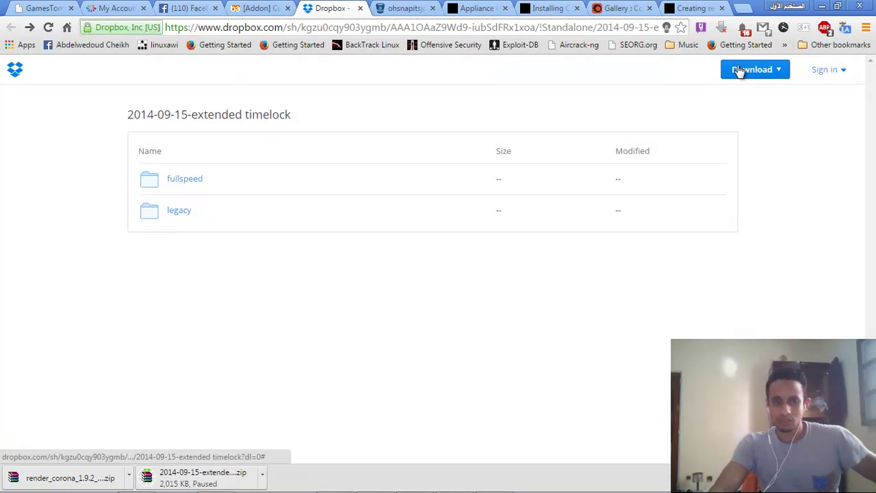
{"action": "left_click", "coordinate": [403, 8]}
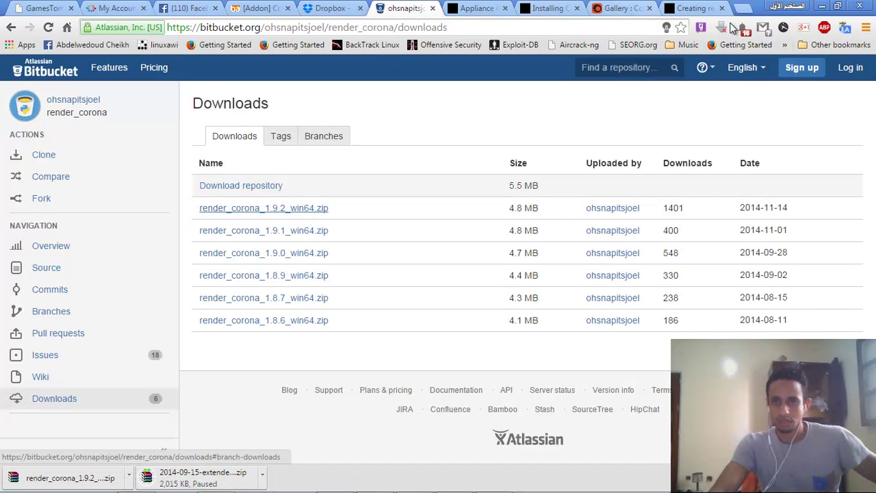
{"action": "left_click", "coordinate": [821, 6]}
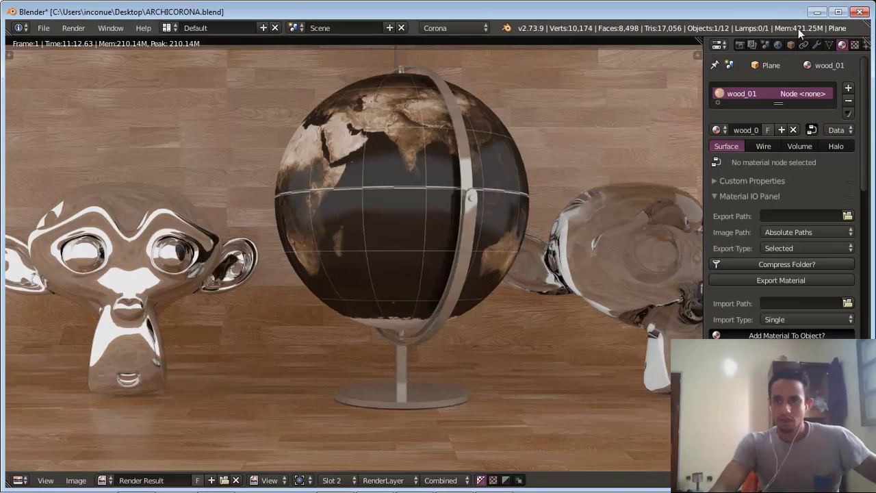
Step: Minimize Blender and its console window, and open the file location of the gooseberry-blender desktop shortcut
{"action": "left_click", "coordinate": [819, 7]}
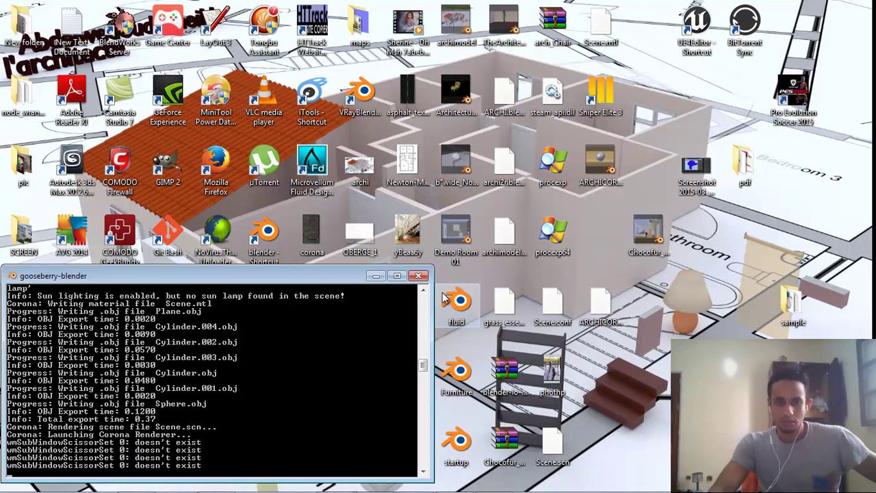
{"action": "left_click", "coordinate": [375, 275]}
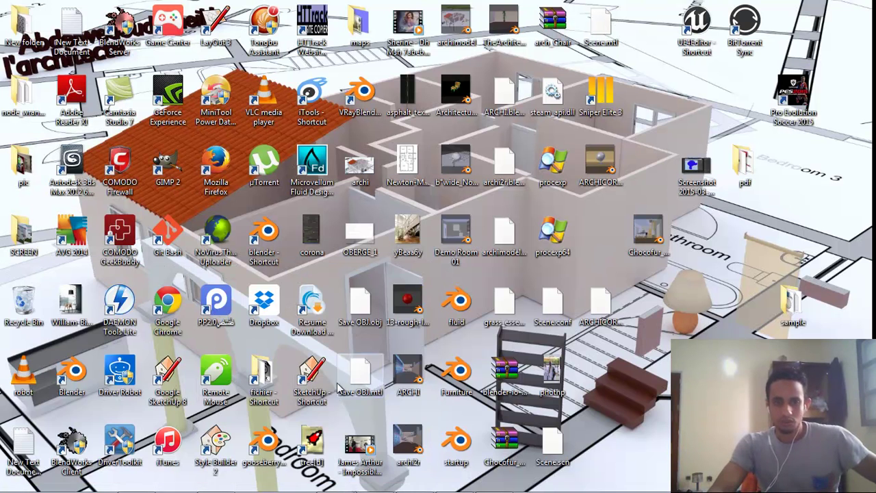
{"action": "left_click", "coordinate": [271, 443]}
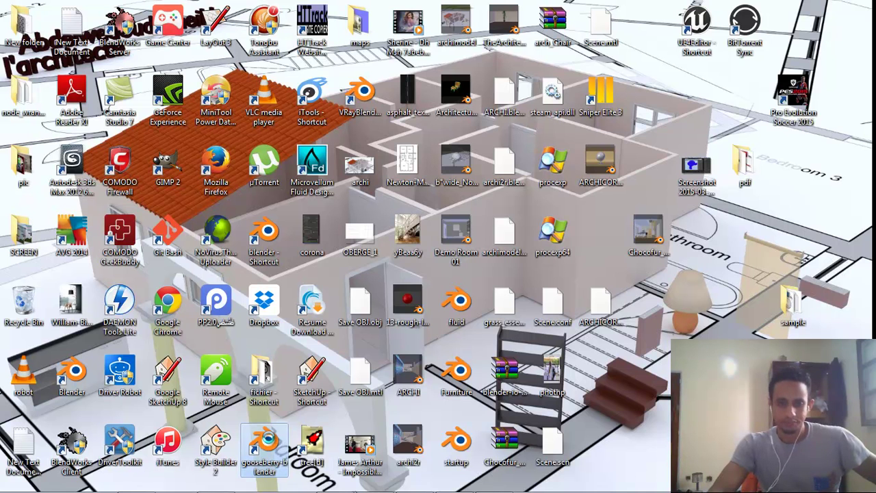
{"action": "right_click", "coordinate": [269, 438]}
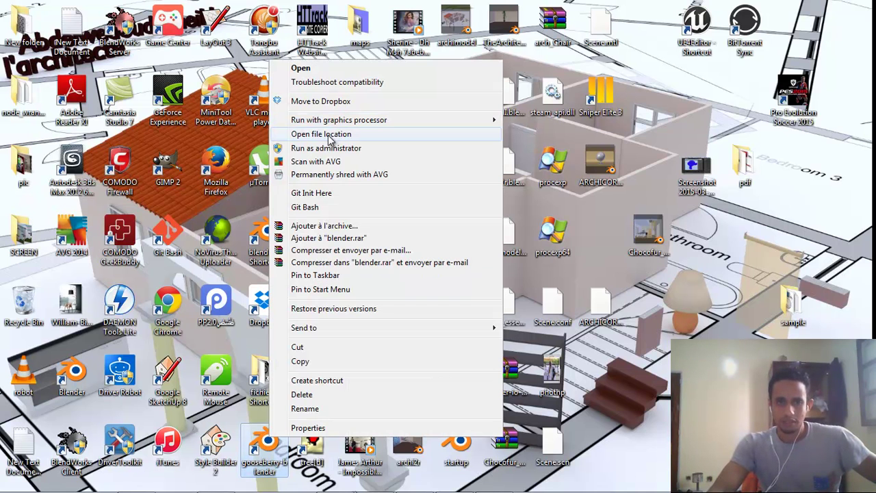
{"action": "left_click", "coordinate": [541, 209]}
{"action": "mouse_move", "coordinate": [388, 483]}
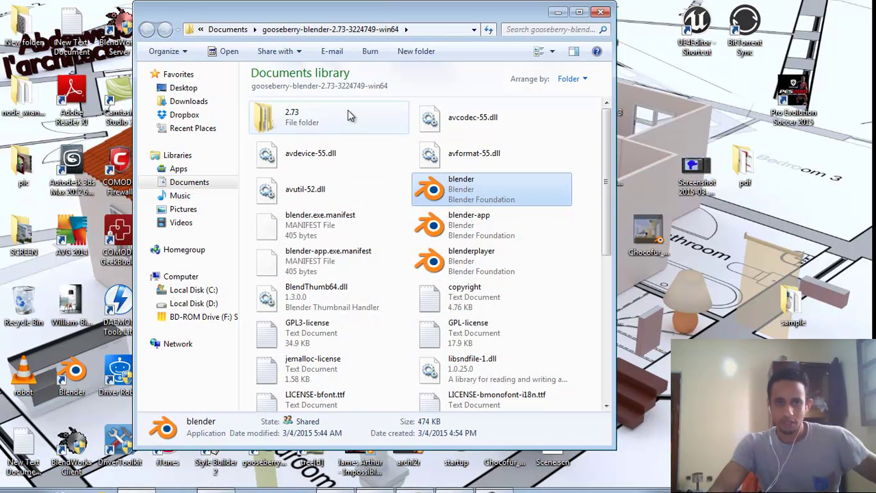
Step: Go to the 2.73\scripts\addons folder inside the gooseberry-blender installation
{"action": "left_click", "coordinate": [310, 124]}
{"action": "double_click", "coordinate": [310, 126]}
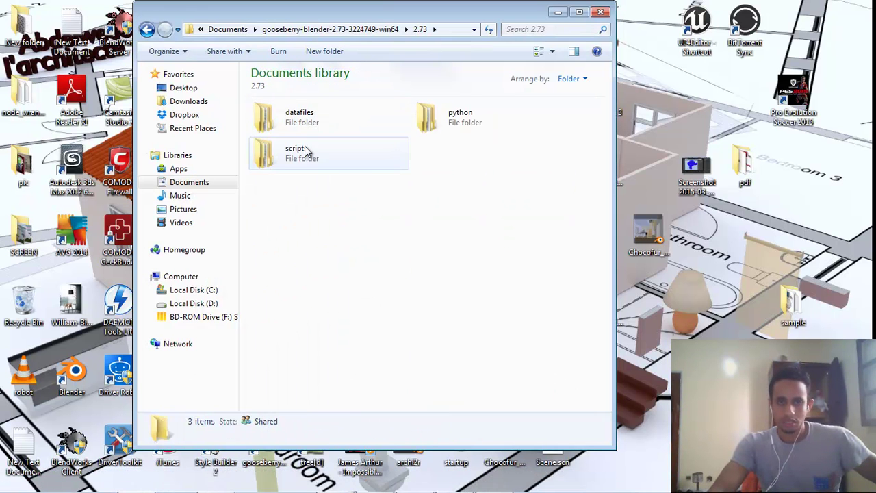
{"action": "double_click", "coordinate": [301, 152]}
{"action": "double_click", "coordinate": [299, 122]}
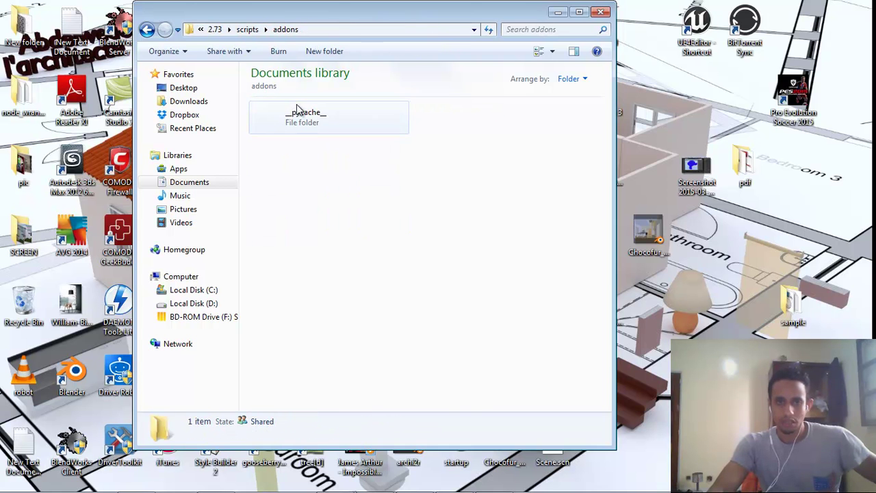
Step: Locate the render_corona folder among the add-ons and open it to view its files
{"action": "scroll", "coordinate": [407, 235], "scroll_direction": "down", "scroll_amount": 5}
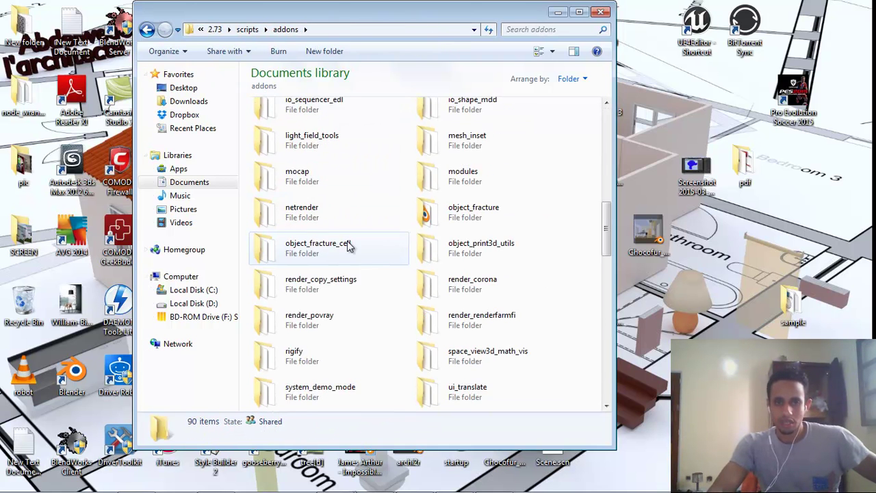
{"action": "scroll", "coordinate": [362, 252], "scroll_direction": "up", "scroll_amount": 3}
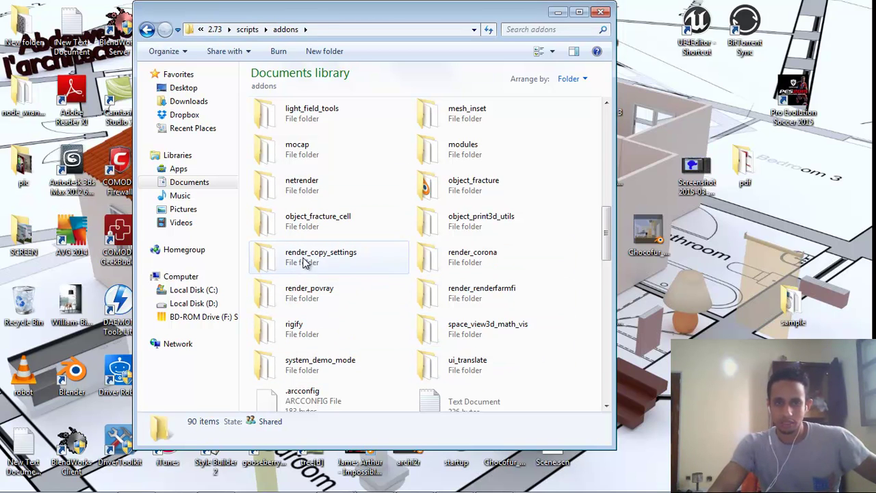
{"action": "left_click", "coordinate": [422, 263]}
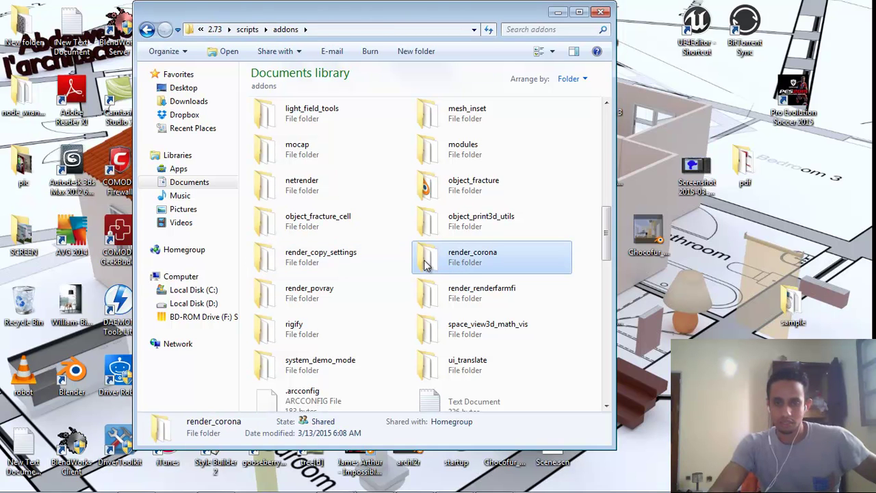
{"action": "double_click", "coordinate": [424, 265]}
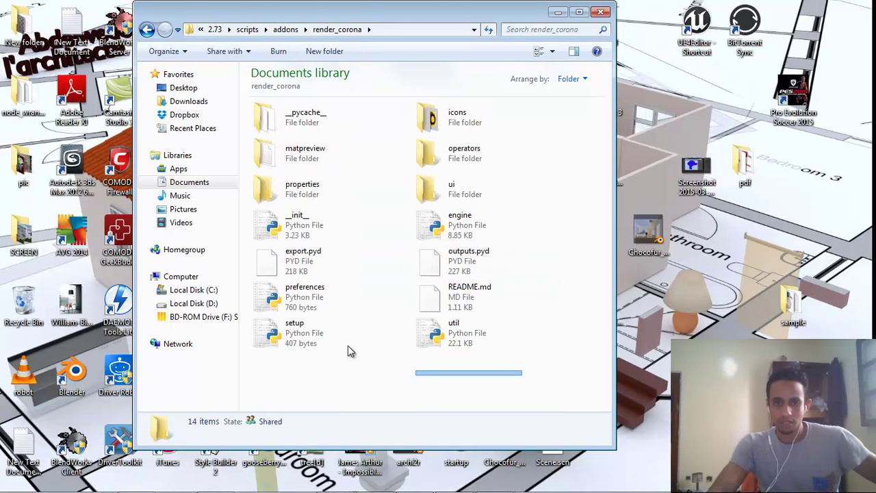
{"action": "key", "text": "ctrl+a"}
Step: Go back up to the scripts folder, minimize the file window and switch back to Blender
{"action": "left_click", "coordinate": [147, 30]}
{"action": "left_click", "coordinate": [146, 29]}
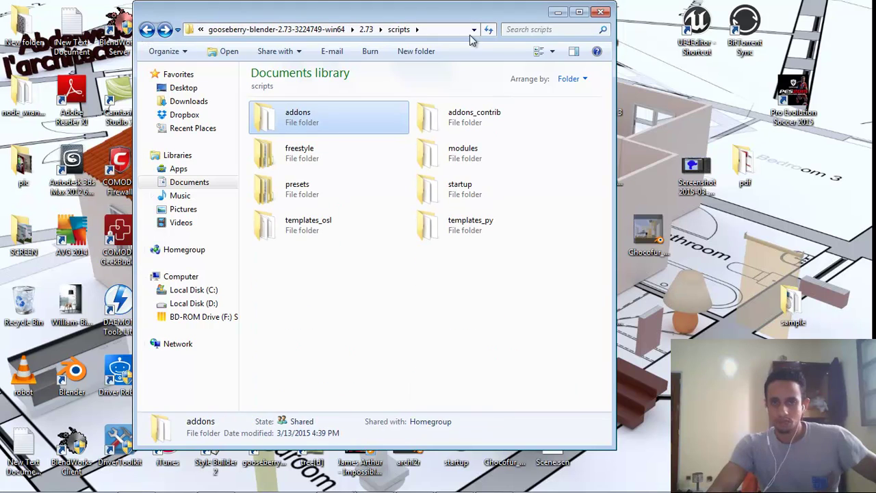
{"action": "left_click", "coordinate": [558, 12]}
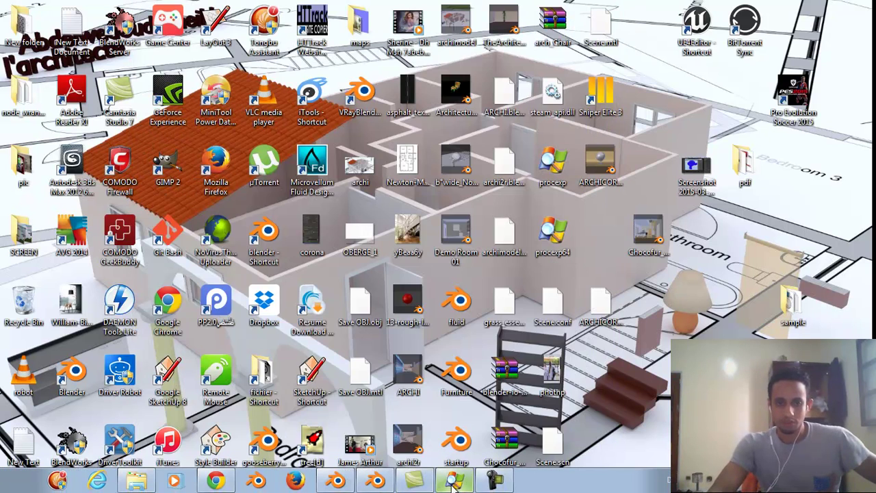
{"action": "left_click", "coordinate": [377, 481]}
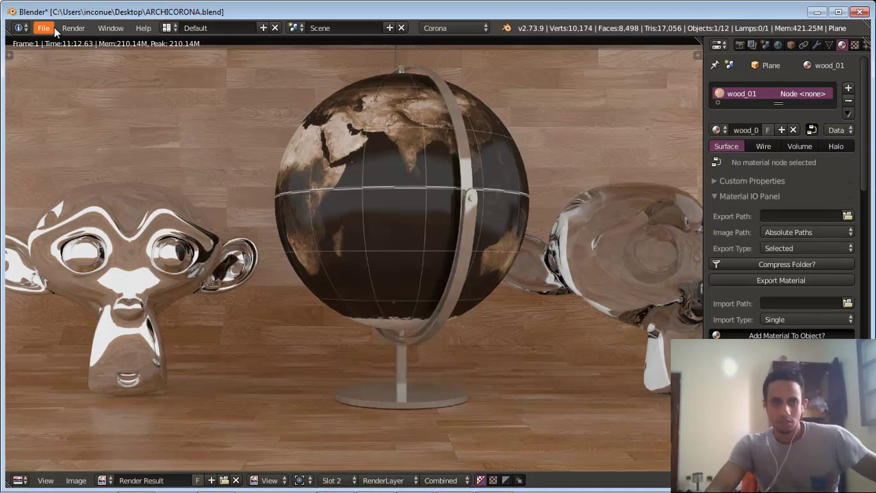
Step: Open the user preferences, filter the add-ons to the Render category and expand the Corona Render add-on's details
{"action": "left_click", "coordinate": [44, 27]}
{"action": "left_click", "coordinate": [90, 170]}
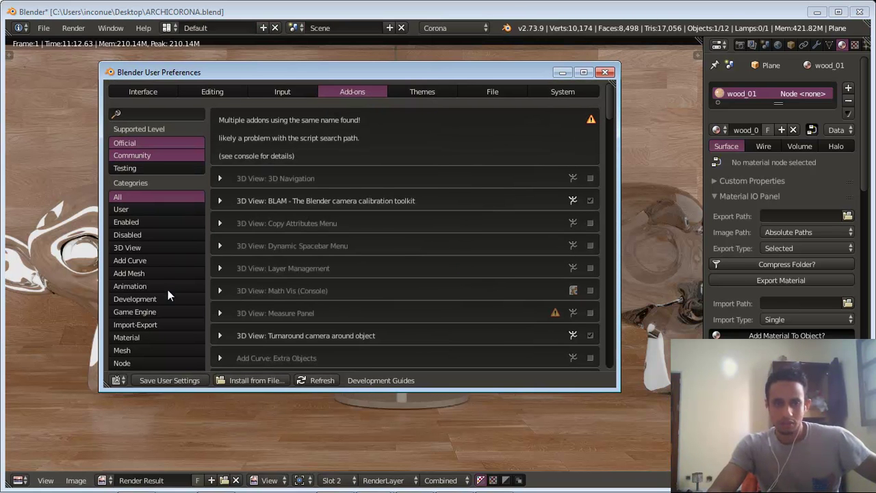
{"action": "scroll", "coordinate": [152, 289], "scroll_direction": "down", "scroll_amount": 6}
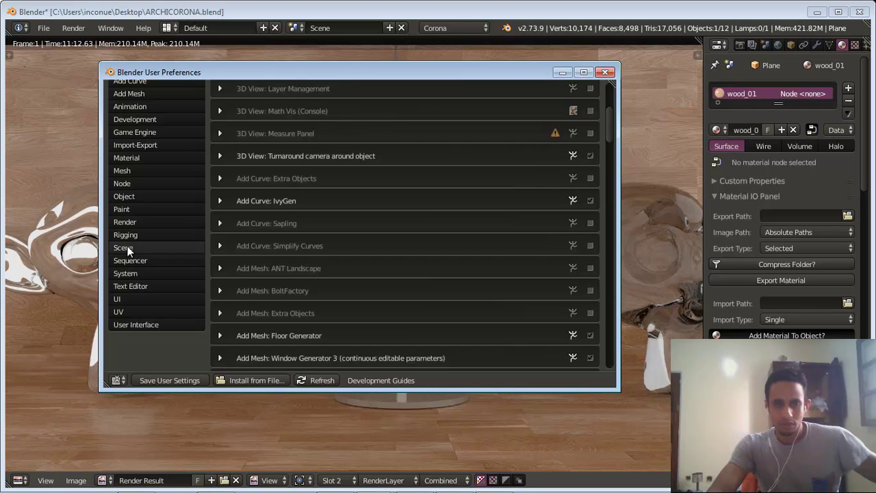
{"action": "left_click", "coordinate": [126, 222]}
{"action": "scroll", "coordinate": [311, 156], "scroll_direction": "up", "scroll_amount": 3}
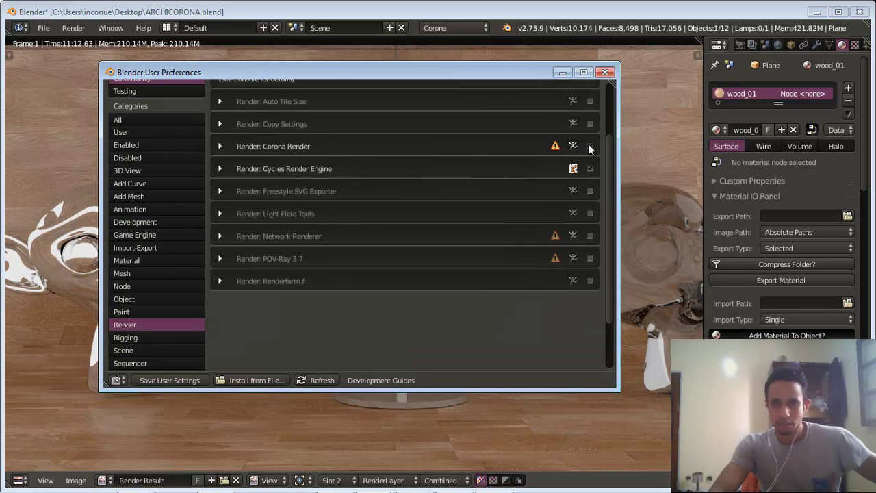
{"action": "left_click", "coordinate": [220, 146]}
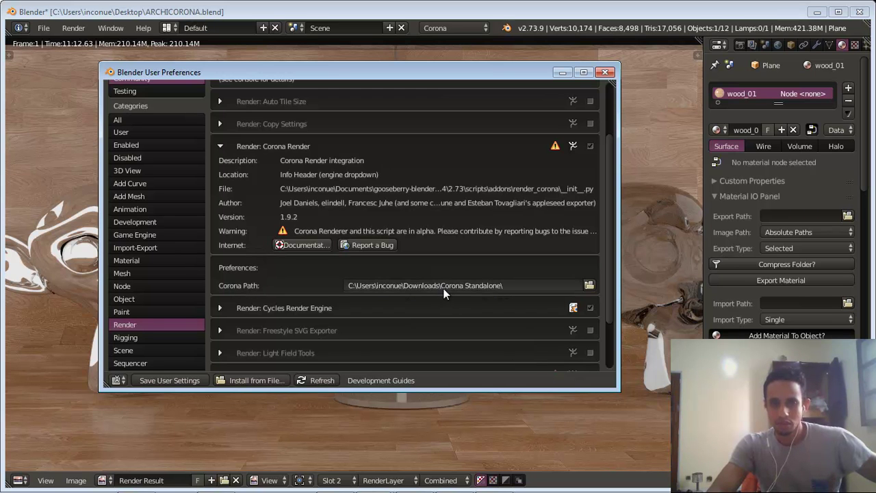
Step: Set the add-on's Corona Path to the Downloads\Corona Standalone folder and close the user preferences
{"action": "left_click", "coordinate": [589, 285]}
{"action": "left_click", "coordinate": [273, 154]}
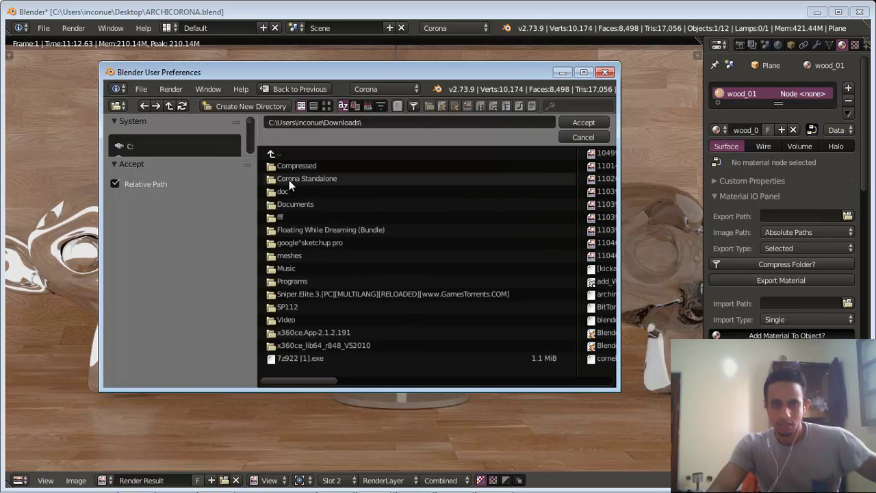
{"action": "left_click", "coordinate": [310, 179]}
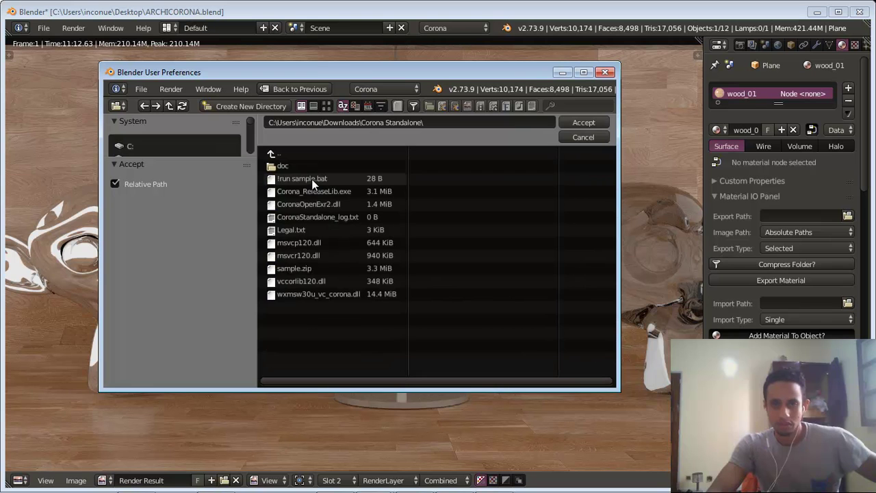
{"action": "left_click", "coordinate": [583, 123]}
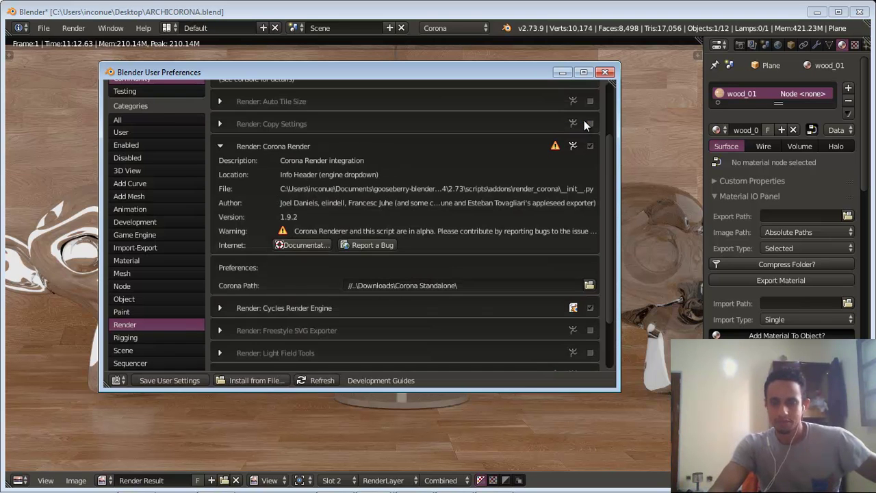
{"action": "left_click", "coordinate": [613, 72]}
Step: Choose Corona as the render engine and switch the image editor showing the render result to the 3D View
{"action": "left_click", "coordinate": [461, 26]}
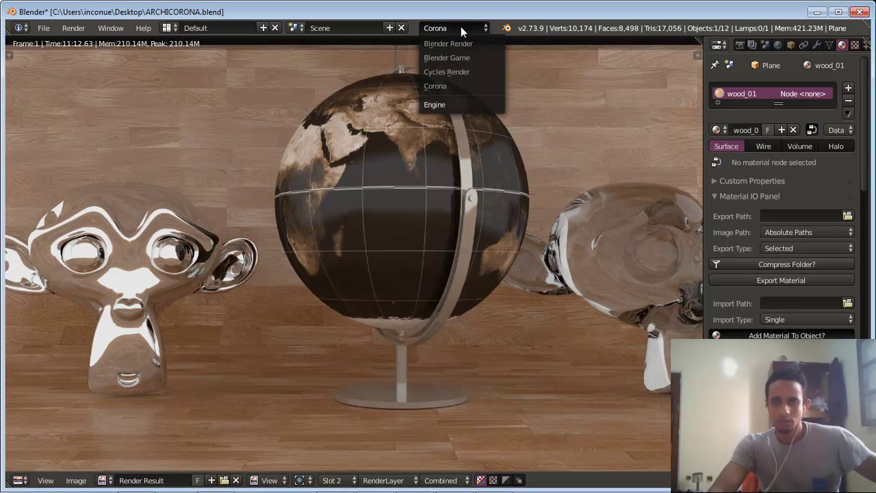
{"action": "left_click", "coordinate": [455, 84]}
{"action": "left_click", "coordinate": [21, 479]}
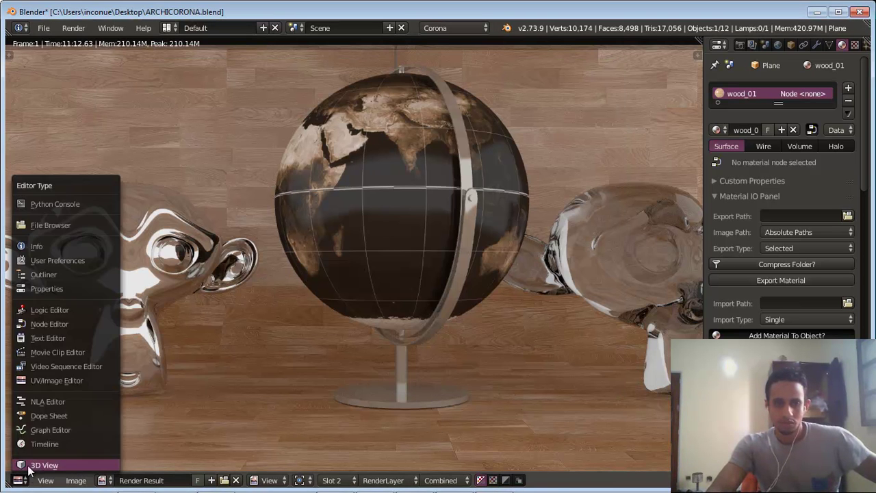
{"action": "left_click", "coordinate": [33, 465]}
{"action": "scroll", "coordinate": [285, 286], "scroll_direction": "down", "scroll_amount": 2}
{"action": "scroll", "coordinate": [287, 285], "scroll_direction": "up", "scroll_amount": 4}
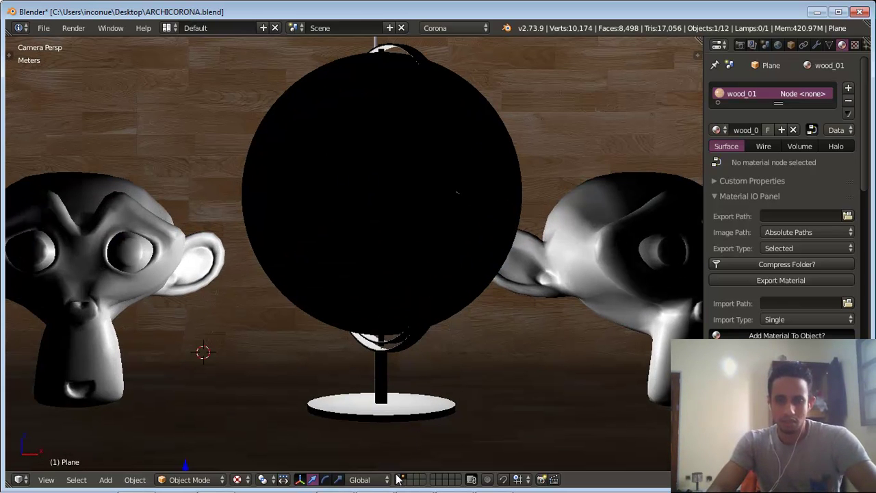
Step: Move the wood plane and both monkey heads to the first layer and show only that layer
{"action": "right_click", "coordinate": [607, 271]}
{"action": "key", "text": "Home"}
{"action": "right_click", "coordinate": [192, 156], "text": "shift"}
{"action": "right_click", "coordinate": [207, 126], "text": "shift"}
{"action": "scroll", "coordinate": [208, 126], "scroll_direction": "down", "scroll_amount": 3}
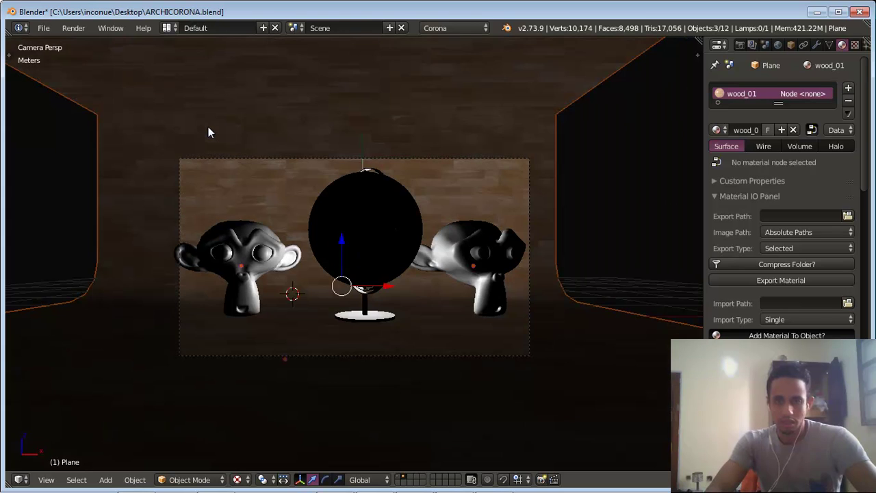
{"action": "key", "text": "m"}
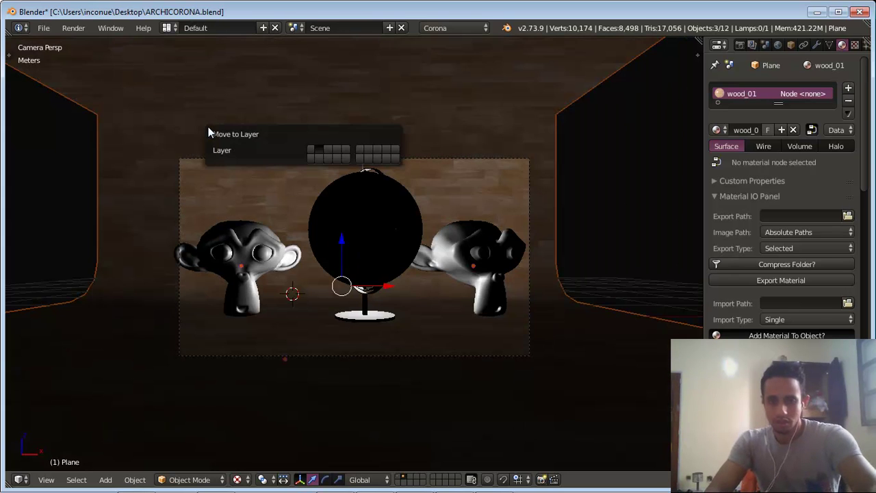
{"action": "left_click", "coordinate": [311, 151]}
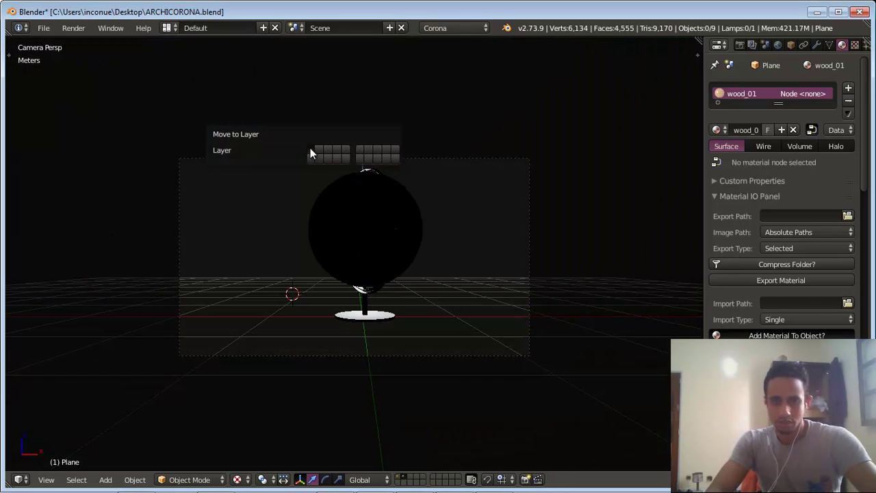
{"action": "left_click", "coordinate": [399, 474]}
{"action": "scroll", "coordinate": [351, 267], "scroll_direction": "up", "scroll_amount": 3}
{"action": "scroll", "coordinate": [351, 266], "scroll_direction": "down", "scroll_amount": 3}
{"action": "middle_click_drag", "start_coordinate": [406, 272], "coordinate": [378, 270], "text": "shift"}
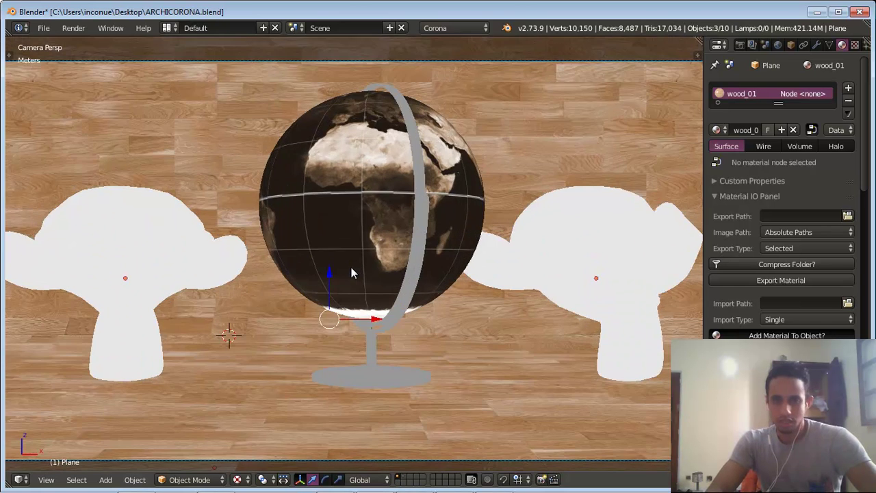
Step: Select the monkey head to the right of the globe and widen the properties editor showing its material settings
{"action": "right_click", "coordinate": [446, 245]}
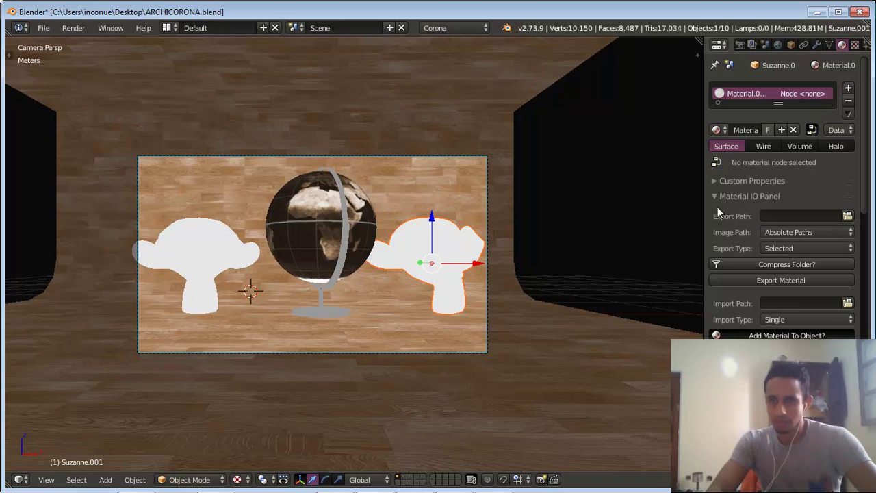
{"action": "left_click_drag", "start_coordinate": [702, 194], "coordinate": [637, 200]}
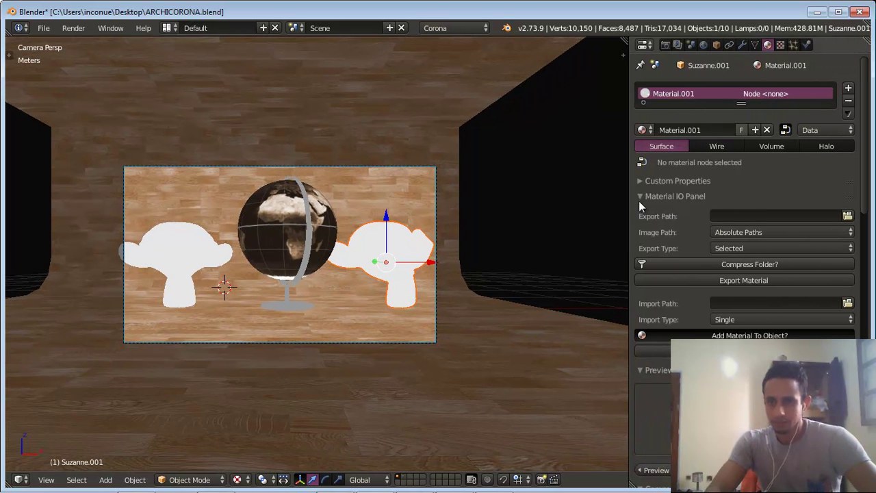
{"action": "scroll", "coordinate": [728, 263], "scroll_direction": "down", "scroll_amount": 3}
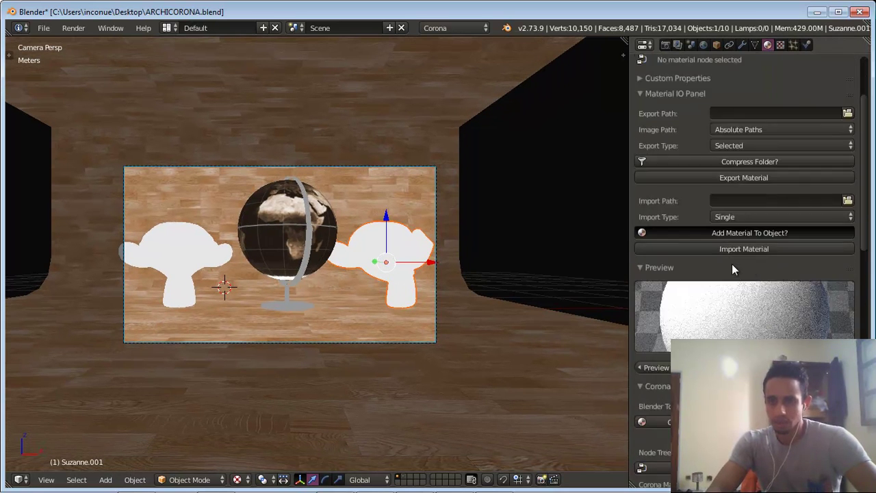
Step: Switch to the browser and examine the Plastic/Glossy Shader slideshow, including slide 2, on chocofur.com's materials page
{"action": "left_click", "coordinate": [220, 483]}
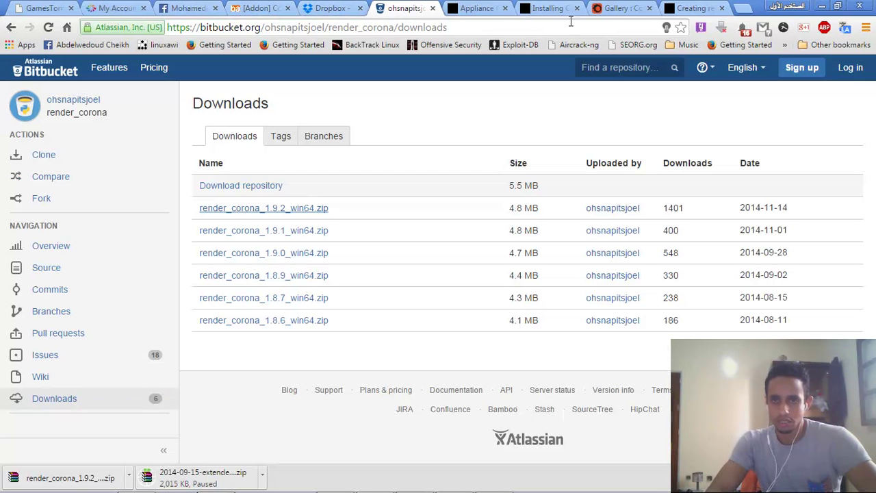
{"action": "left_click", "coordinate": [687, 10]}
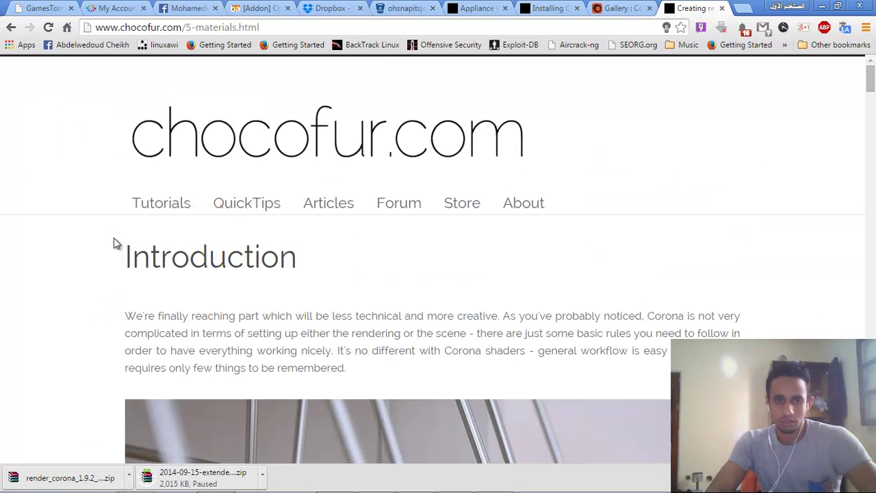
{"action": "scroll", "coordinate": [162, 235], "scroll_direction": "down", "scroll_amount": 8}
{"action": "scroll", "coordinate": [190, 205], "scroll_direction": "up", "scroll_amount": 8}
{"action": "scroll", "coordinate": [189, 201], "scroll_direction": "down", "scroll_amount": 13}
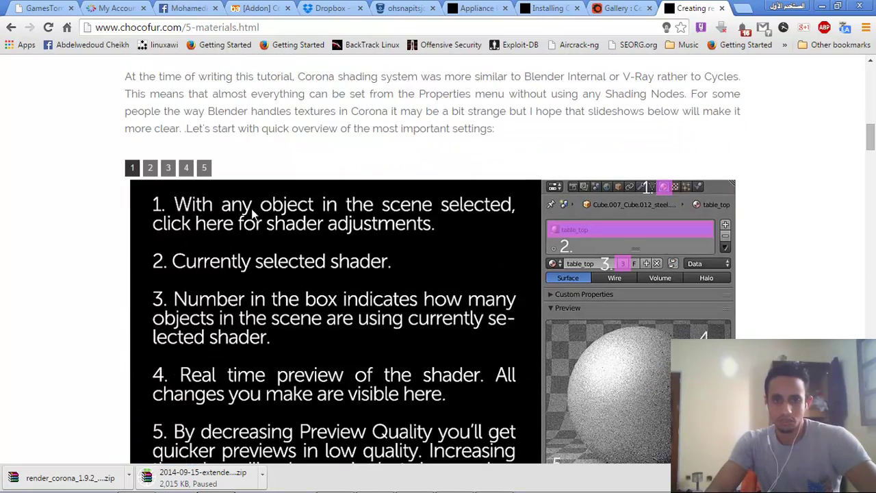
{"action": "scroll", "coordinate": [306, 185], "scroll_direction": "up", "scroll_amount": 3}
{"action": "scroll", "coordinate": [401, 237], "scroll_direction": "down", "scroll_amount": 4}
{"action": "scroll", "coordinate": [114, 209], "scroll_direction": "down", "scroll_amount": 9}
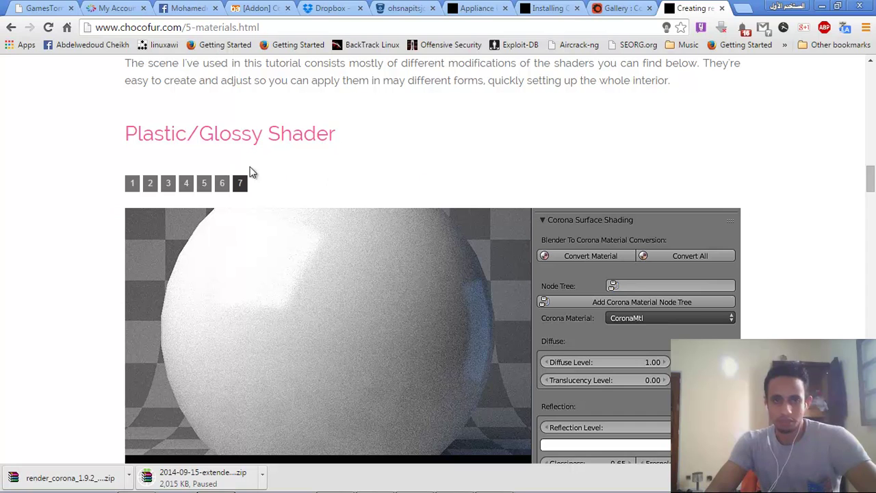
{"action": "scroll", "coordinate": [269, 172], "scroll_direction": "down", "scroll_amount": 1}
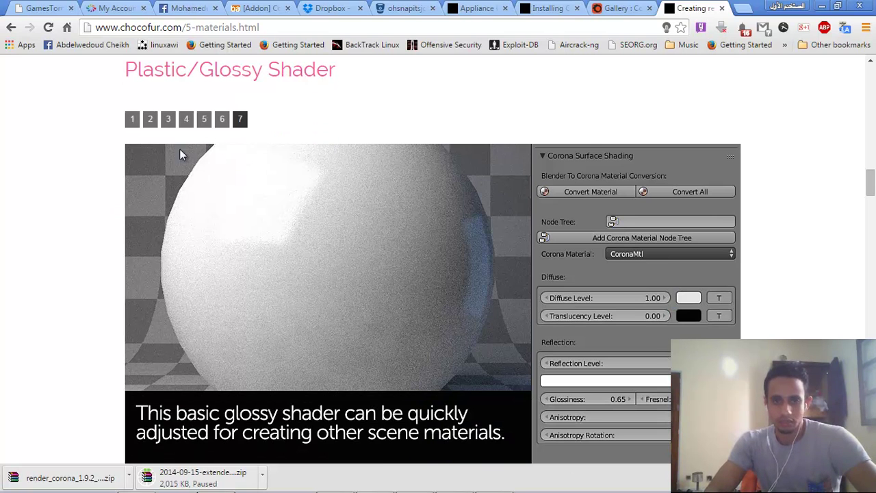
{"action": "left_click", "coordinate": [151, 120]}
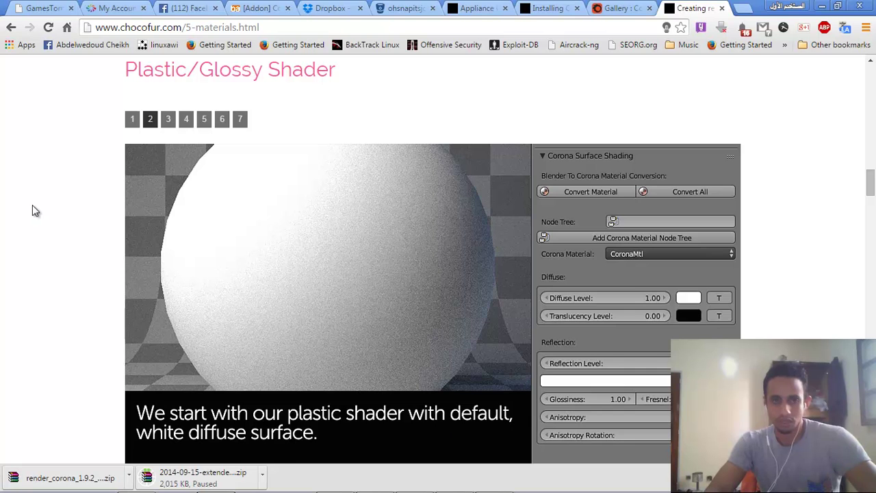
Step: Find the Metallic Shader section on the page and view slides 2 and 3 of its slideshow
{"action": "scroll", "coordinate": [33, 210], "scroll_direction": "down", "scroll_amount": 8}
{"action": "scroll", "coordinate": [39, 213], "scroll_direction": "up", "scroll_amount": 2}
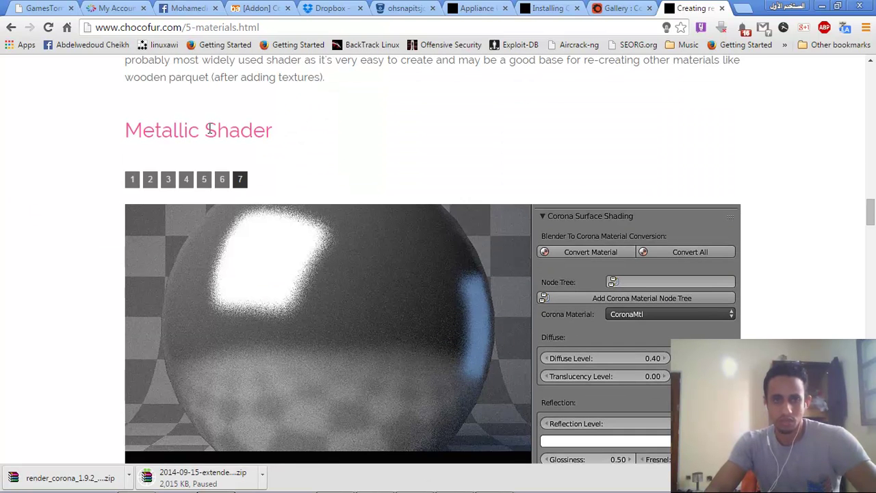
{"action": "left_click", "coordinate": [150, 180]}
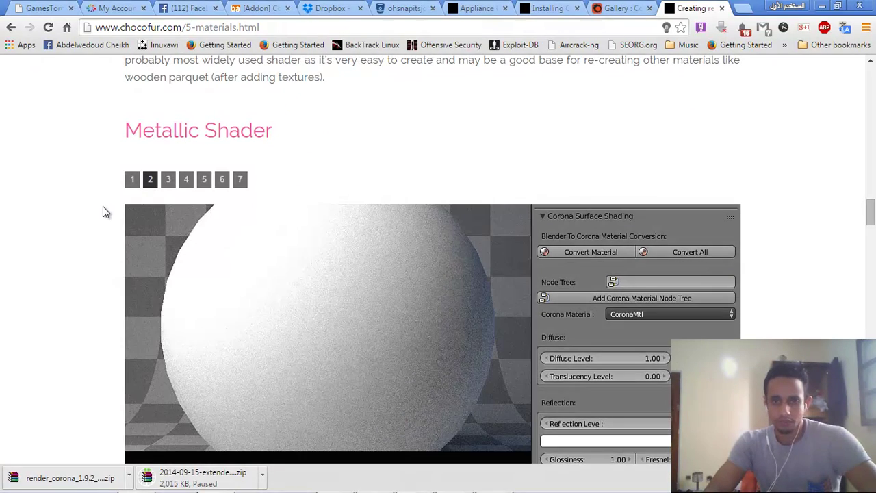
{"action": "scroll", "coordinate": [140, 197], "scroll_direction": "down", "scroll_amount": 1}
{"action": "left_click", "coordinate": [167, 115]}
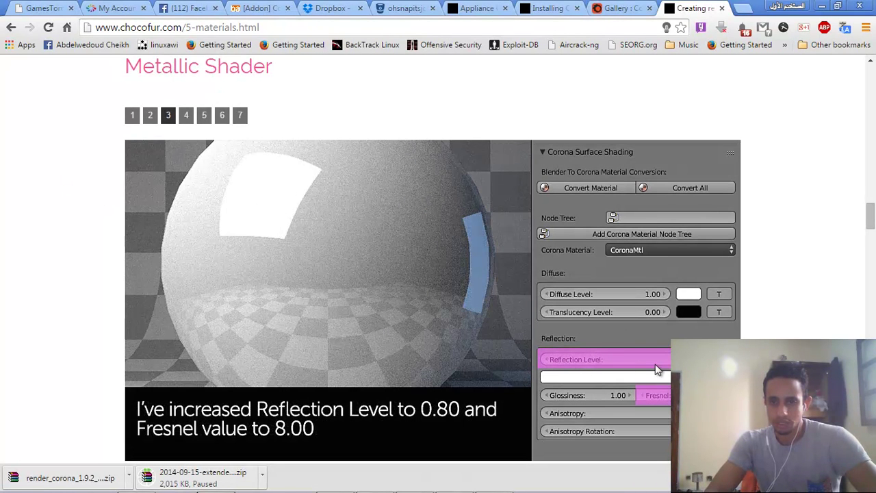
Step: Switch back to Blender, set the monkey material's Diffuse Level to 1.00 and enter a new Reflection Level in the Corona surface settings
{"action": "mouse_move", "coordinate": [412, 487]}
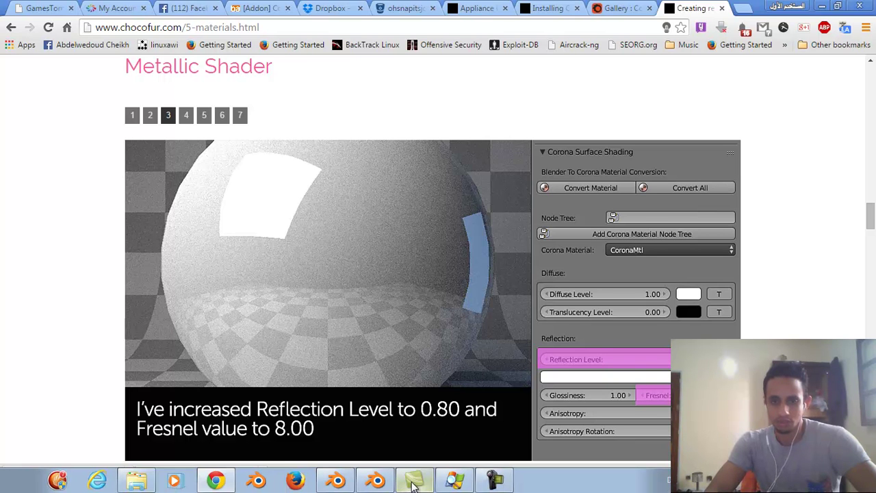
{"action": "left_click", "coordinate": [380, 483]}
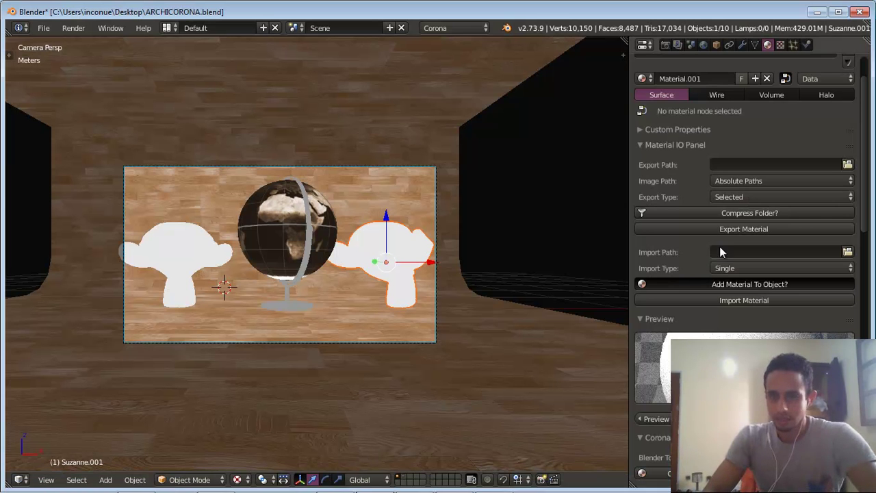
{"action": "scroll", "coordinate": [698, 197], "scroll_direction": "up", "scroll_amount": 2}
{"action": "scroll", "coordinate": [698, 200], "scroll_direction": "down", "scroll_amount": 6}
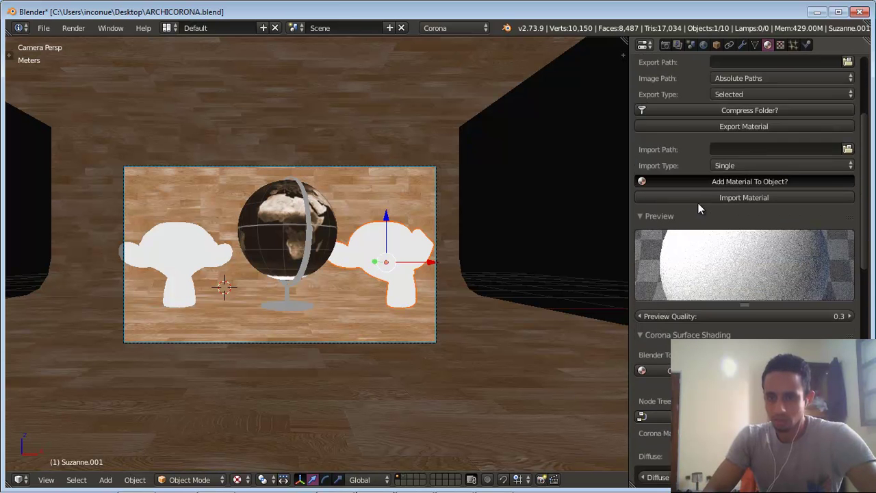
{"action": "scroll", "coordinate": [698, 212], "scroll_direction": "down", "scroll_amount": 7}
{"action": "left_click", "coordinate": [682, 273]}
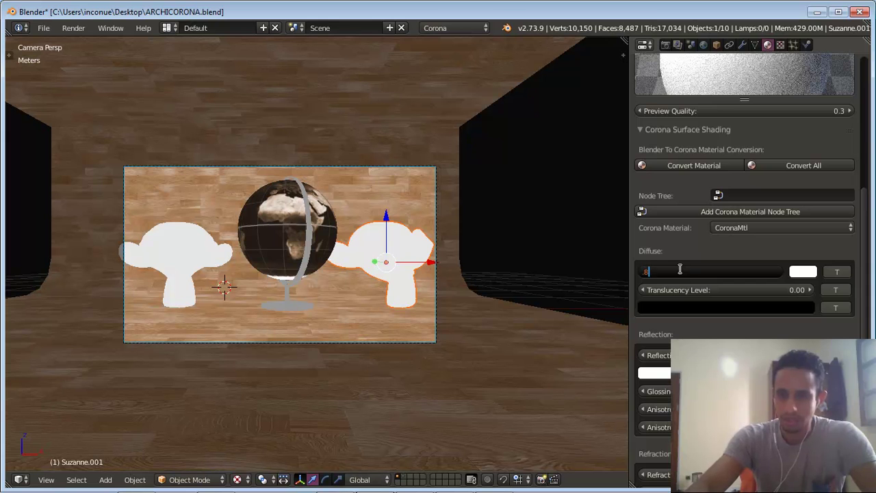
{"action": "key", "text": "Return"}
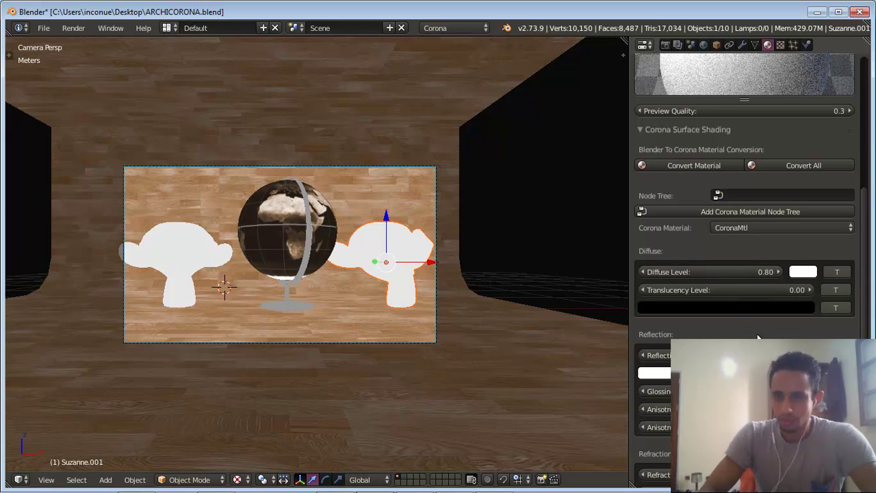
{"action": "left_click", "coordinate": [714, 273]}
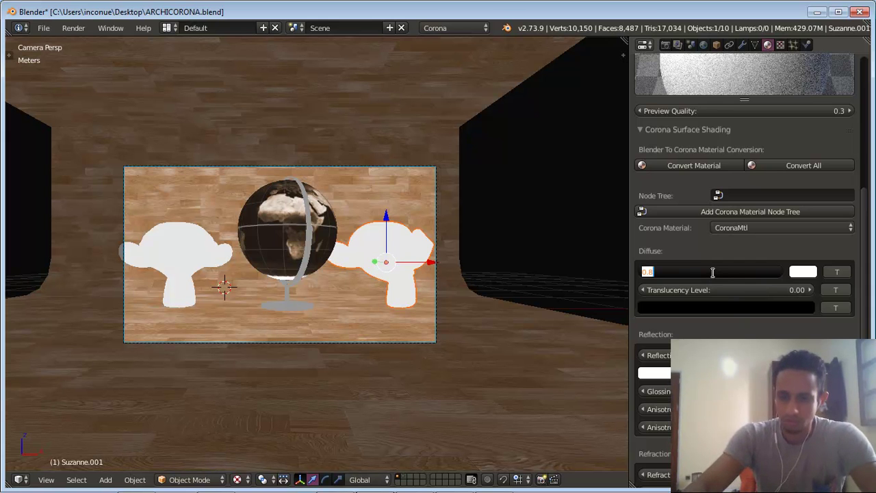
{"action": "key", "text": "Return"}
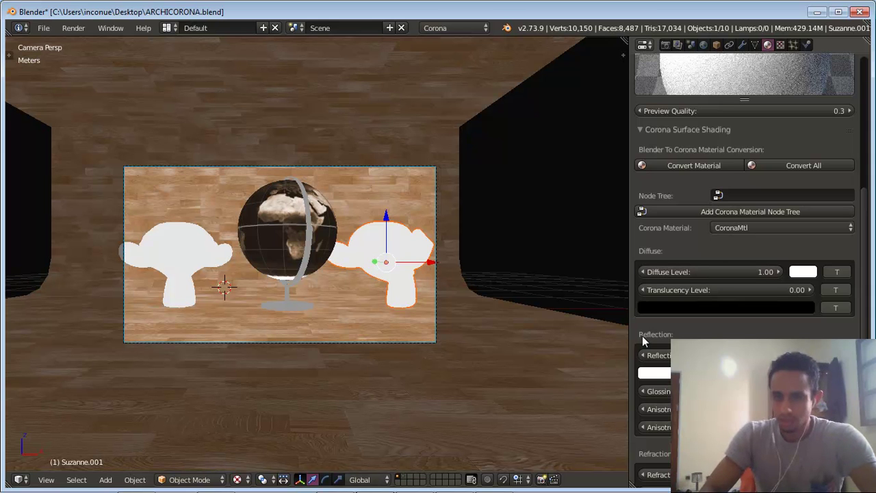
{"action": "left_click", "coordinate": [714, 356]}
{"action": "key", "text": "Return"}
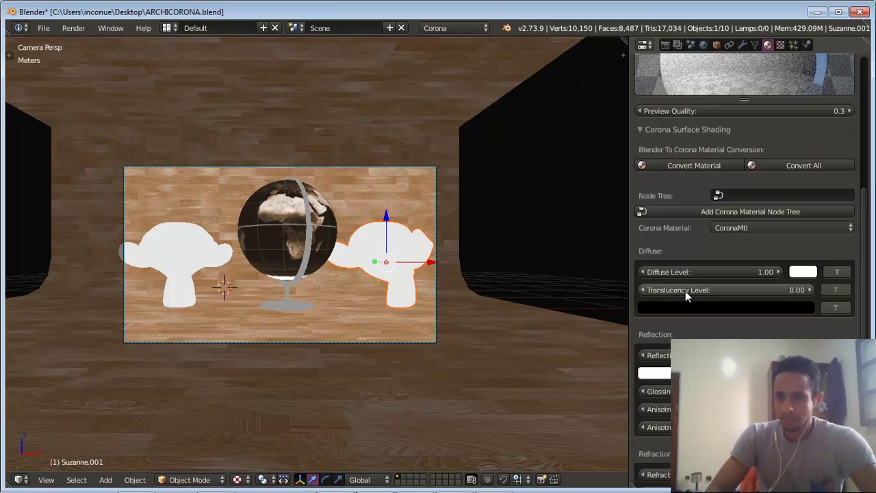
Step: Switch to the browser to read slide 4 of the Metallic Shader slideshow, and return to Blender
{"action": "mouse_move", "coordinate": [248, 485]}
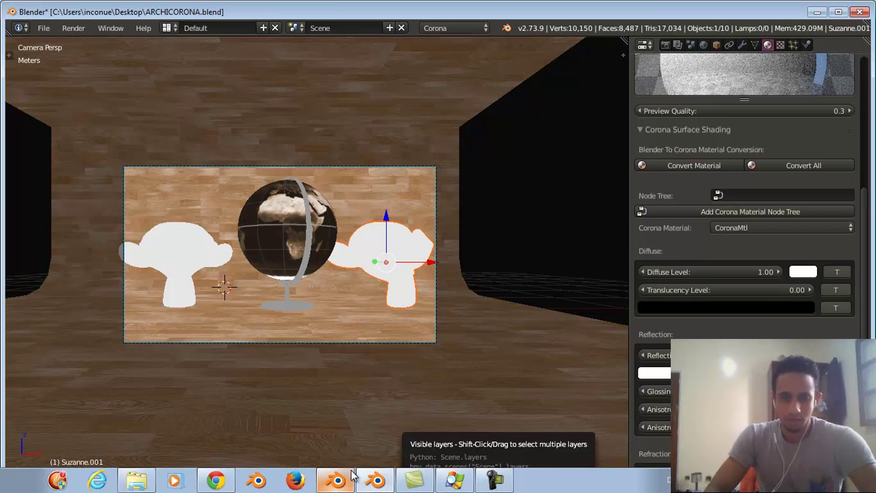
{"action": "left_click", "coordinate": [215, 480]}
{"action": "scroll", "coordinate": [257, 208], "scroll_direction": "down", "scroll_amount": 2}
{"action": "scroll", "coordinate": [185, 183], "scroll_direction": "up", "scroll_amount": 3}
{"action": "left_click", "coordinate": [186, 179]}
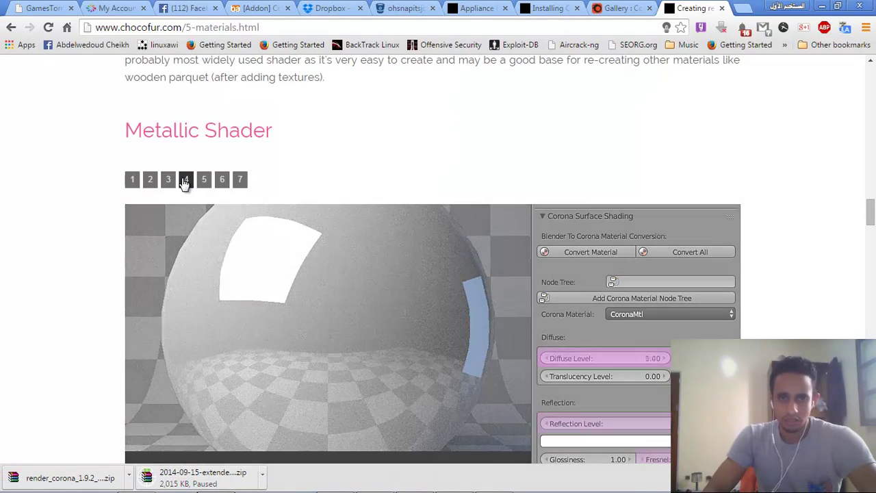
{"action": "scroll", "coordinate": [101, 217], "scroll_direction": "down", "scroll_amount": 1}
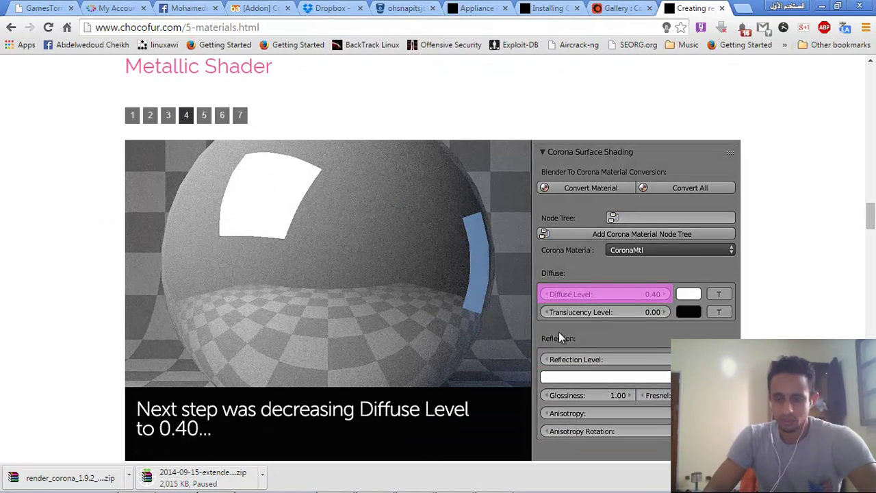
{"action": "mouse_move", "coordinate": [678, 490]}
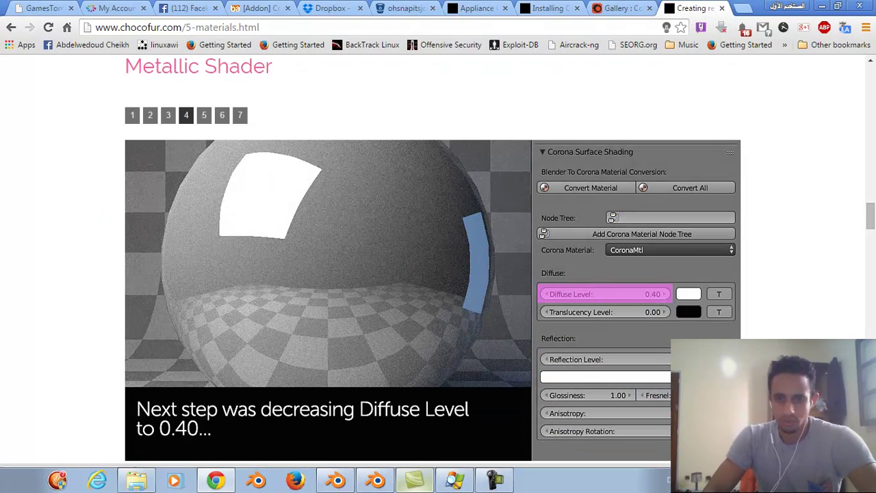
{"action": "left_click", "coordinate": [375, 483]}
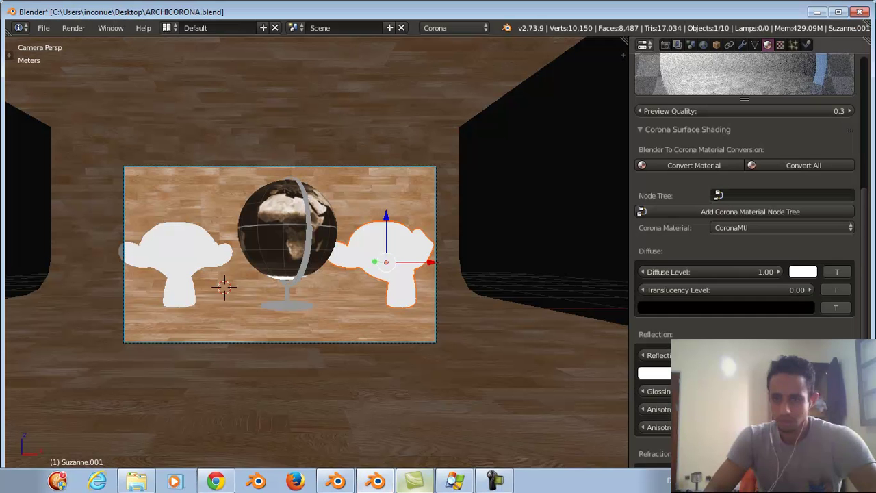
Step: Set the selected monkey material's Diffuse Level to 0.40 in the Corona surface settings
{"action": "left_click", "coordinate": [728, 273]}
{"action": "type", "text": "0.4"}
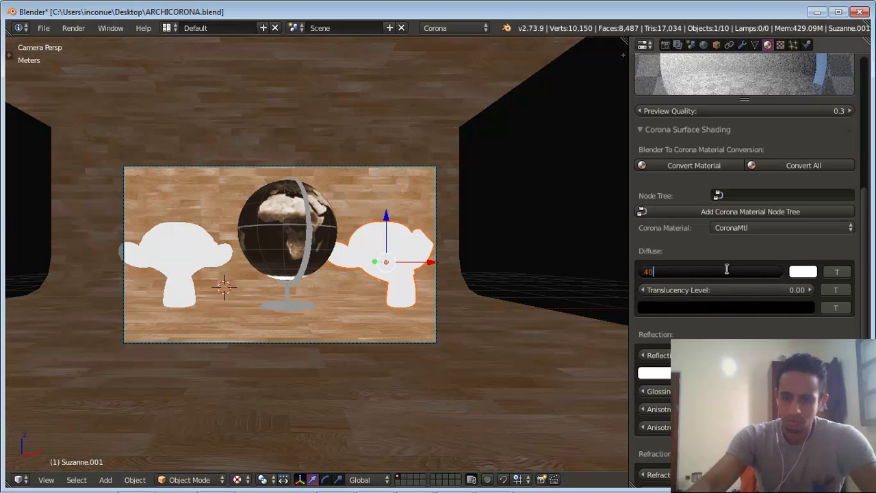
{"action": "key", "text": "Return"}
Step: Read slide 5 of the Metallic Shader slideshow in the browser, and lower the diffuse color's HSV value to about 0.600 in Blender
{"action": "left_click", "coordinate": [216, 487]}
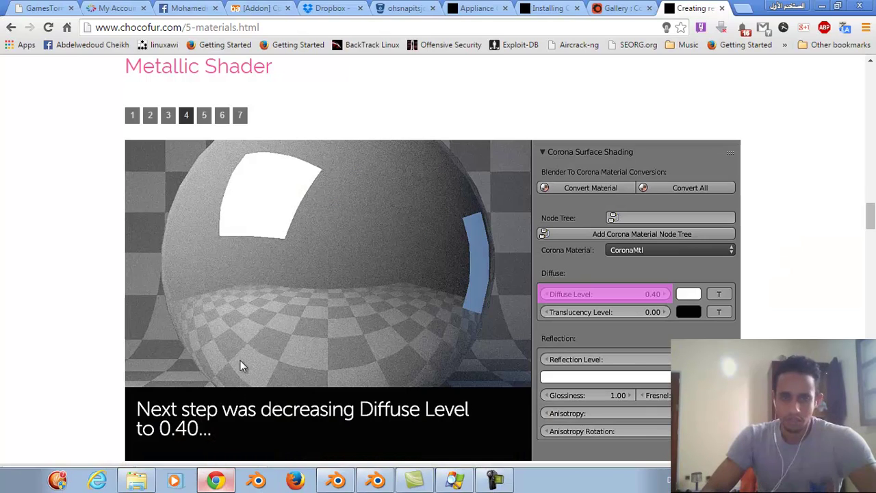
{"action": "left_click", "coordinate": [203, 115]}
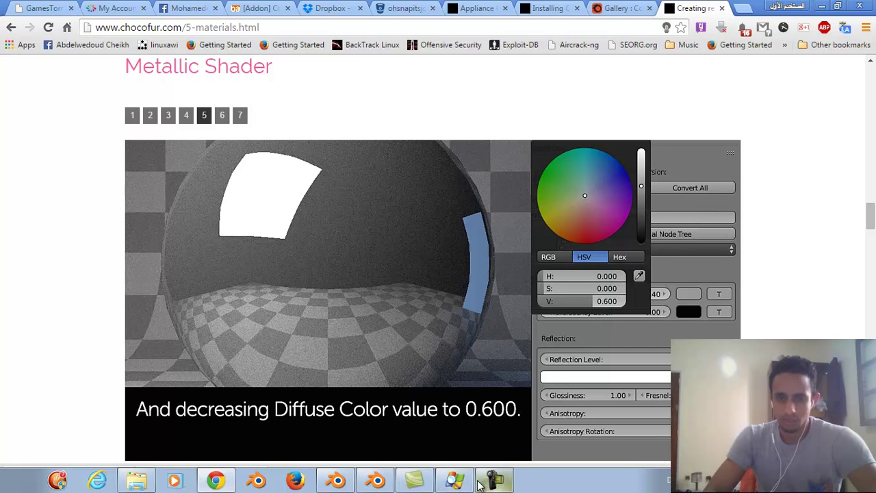
{"action": "left_click", "coordinate": [378, 482]}
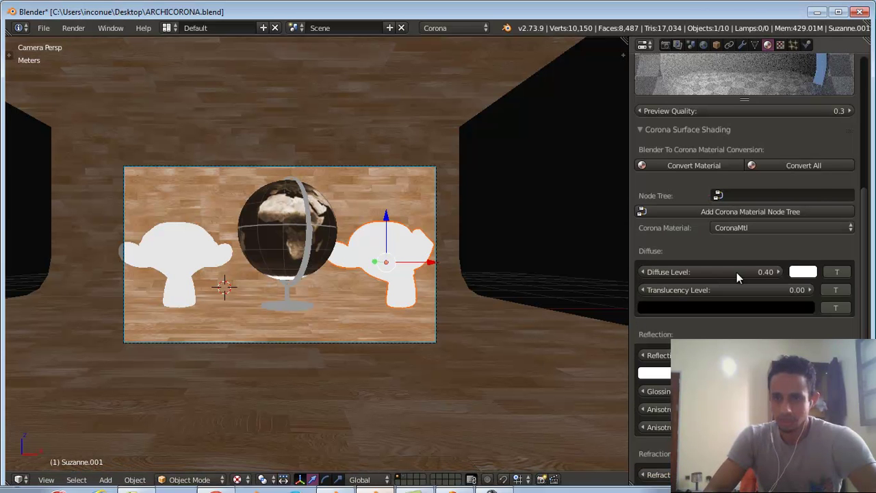
{"action": "left_click", "coordinate": [805, 272]}
{"action": "left_click", "coordinate": [752, 209]}
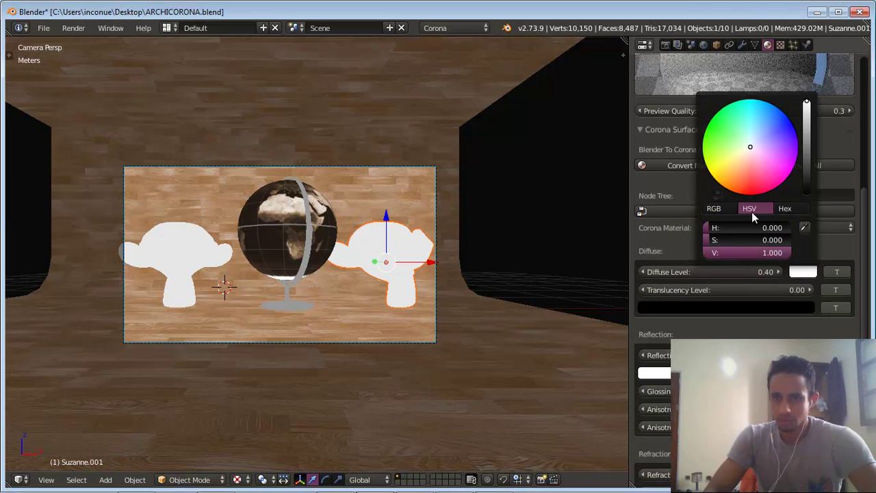
{"action": "left_click_drag", "start_coordinate": [769, 253], "coordinate": [736, 253]}
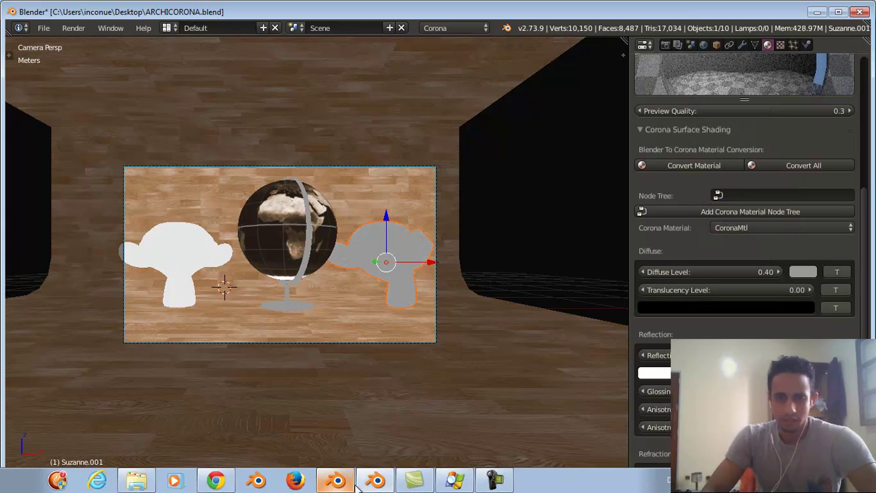
Step: Read slides 6 and 7 of the Metallic Shader slideshow in the browser, returning to Blender after each
{"action": "left_click", "coordinate": [230, 482]}
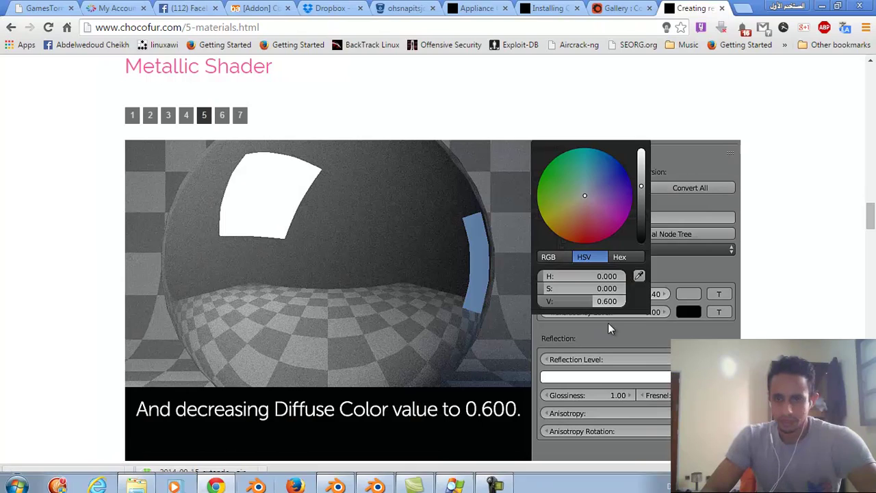
{"action": "left_click", "coordinate": [223, 117]}
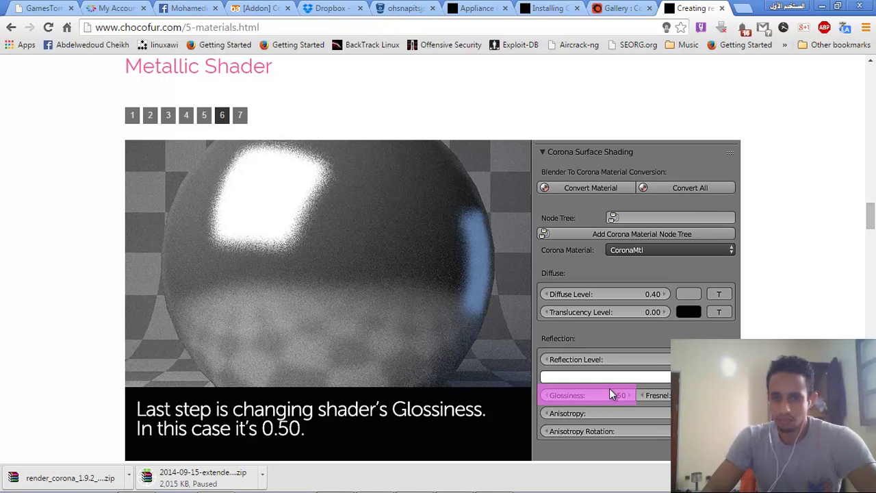
{"action": "mouse_move", "coordinate": [432, 484]}
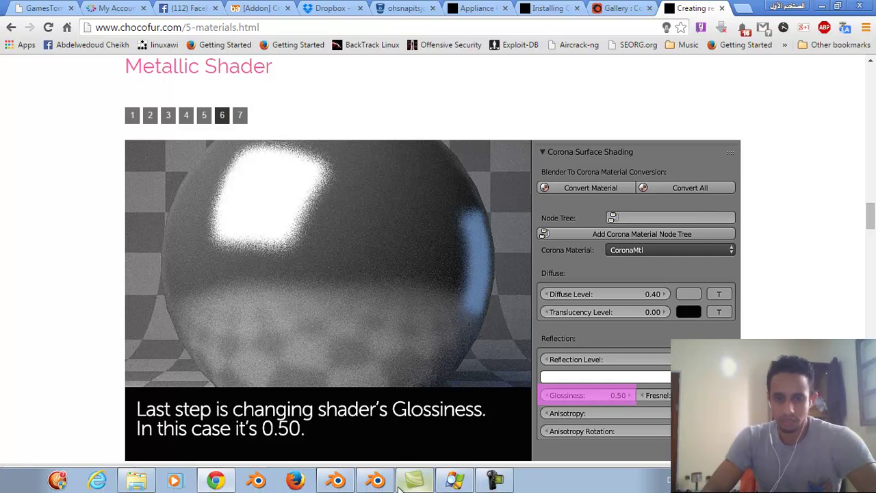
{"action": "left_click", "coordinate": [376, 480]}
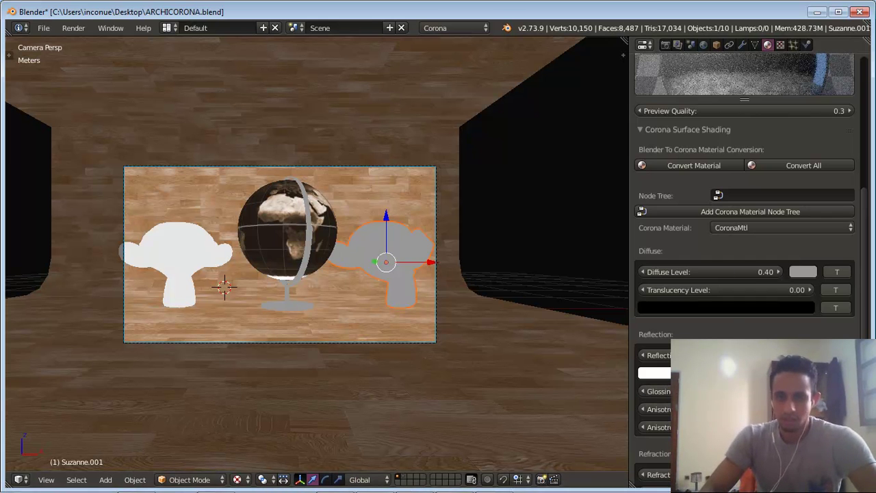
{"action": "left_click", "coordinate": [217, 480]}
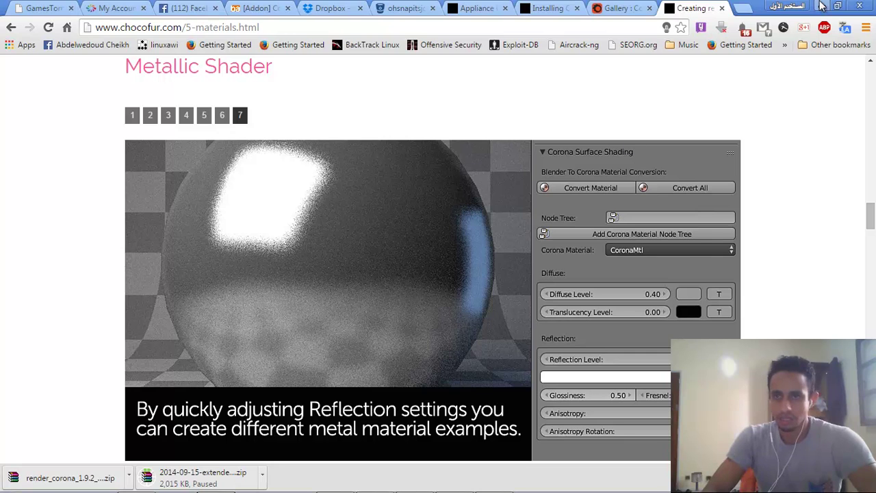
{"action": "key", "text": "alt+Tab"}
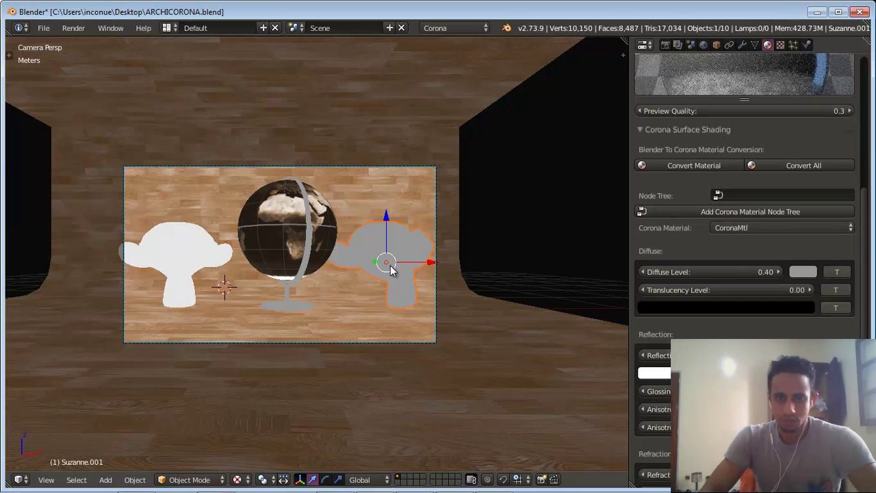
Step: Rename the right monkey's material METAL, and select the left monkey in the viewport
{"action": "scroll", "coordinate": [714, 239], "scroll_direction": "up", "scroll_amount": 4}
{"action": "scroll", "coordinate": [714, 239], "scroll_direction": "up", "scroll_amount": 10}
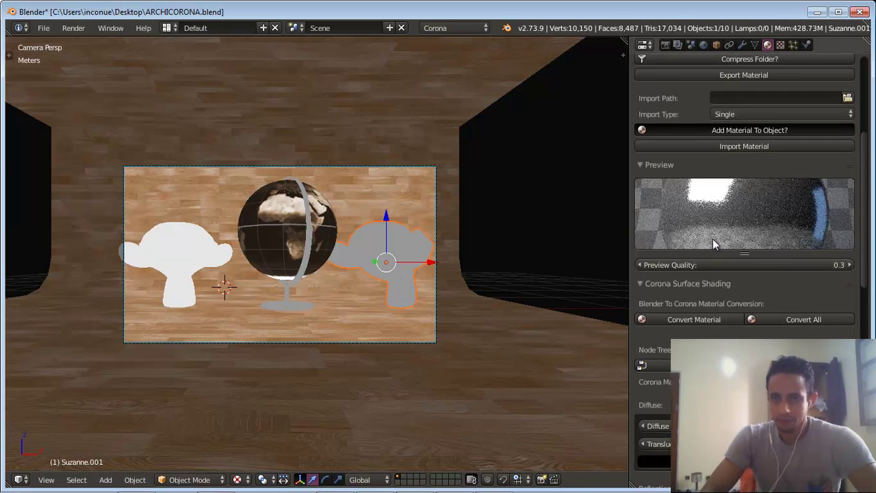
{"action": "left_click", "coordinate": [674, 129]}
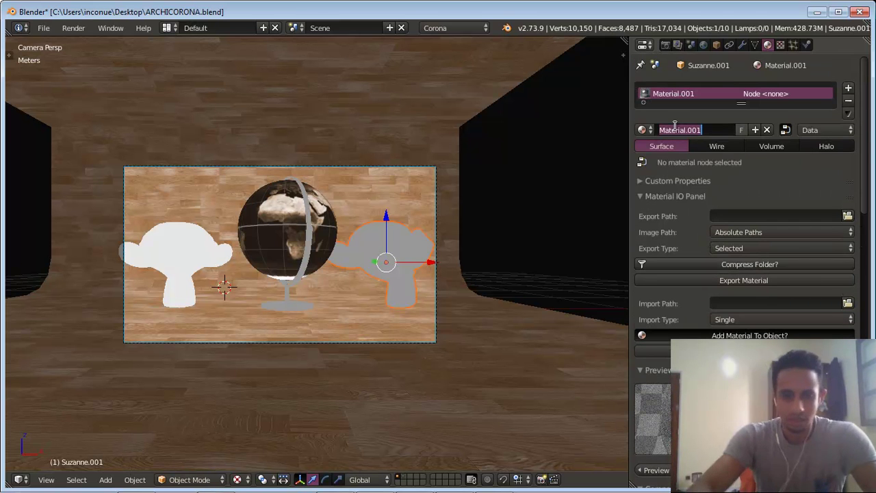
{"action": "type", "text": "ME"}
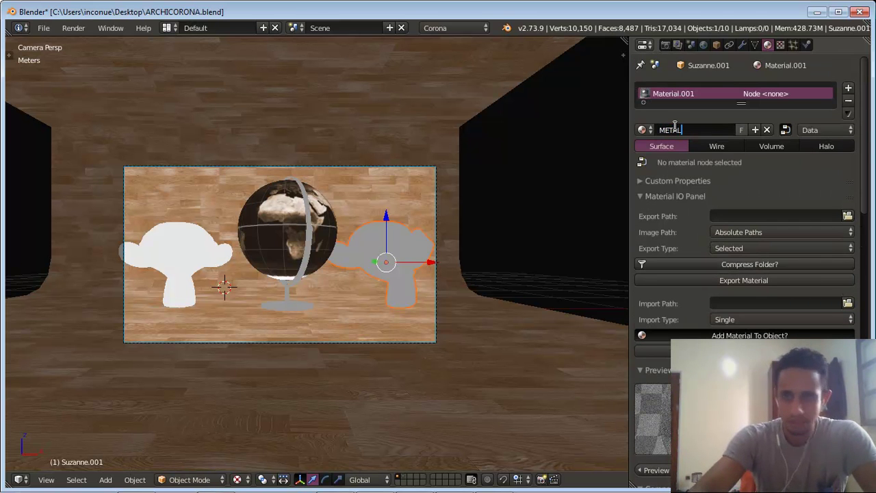
{"action": "type", "text": "TAL"}
{"action": "key", "text": "Return"}
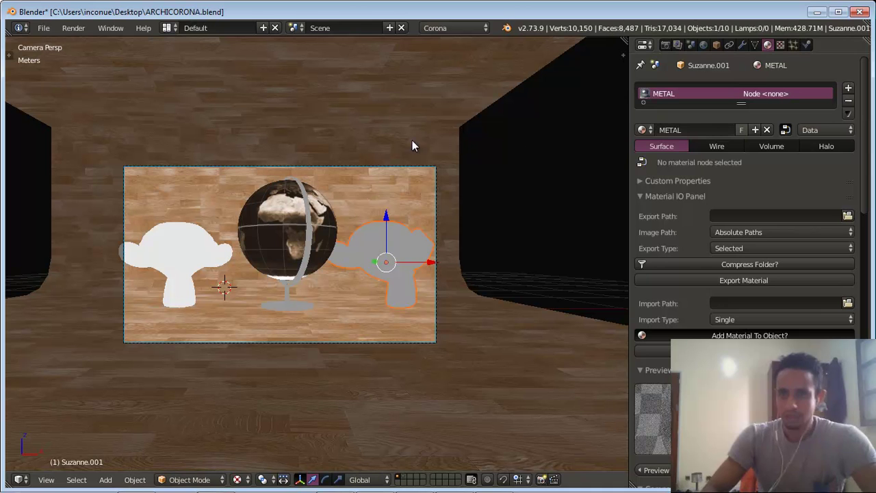
{"action": "left_click", "coordinate": [178, 249]}
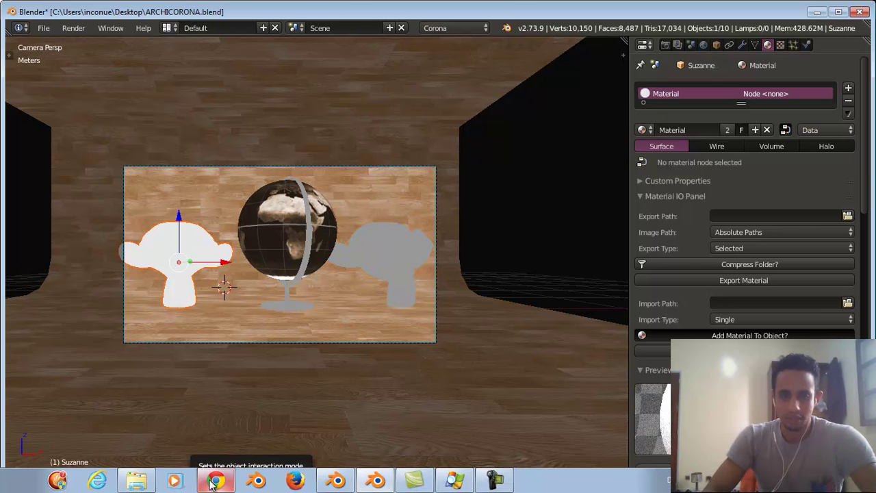
Step: Switch to the browser, find the Glass Shader section and view slides 2 and 3 of its slideshow
{"action": "left_click", "coordinate": [215, 479]}
{"action": "scroll", "coordinate": [96, 226], "scroll_direction": "down", "scroll_amount": 7}
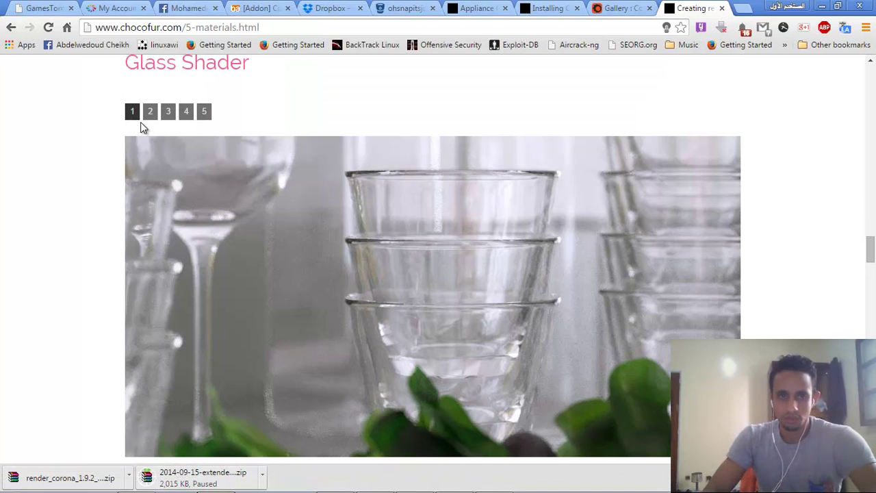
{"action": "left_click", "coordinate": [146, 120]}
{"action": "scroll", "coordinate": [147, 137], "scroll_direction": "down", "scroll_amount": 3}
{"action": "scroll", "coordinate": [154, 130], "scroll_direction": "up", "scroll_amount": 4}
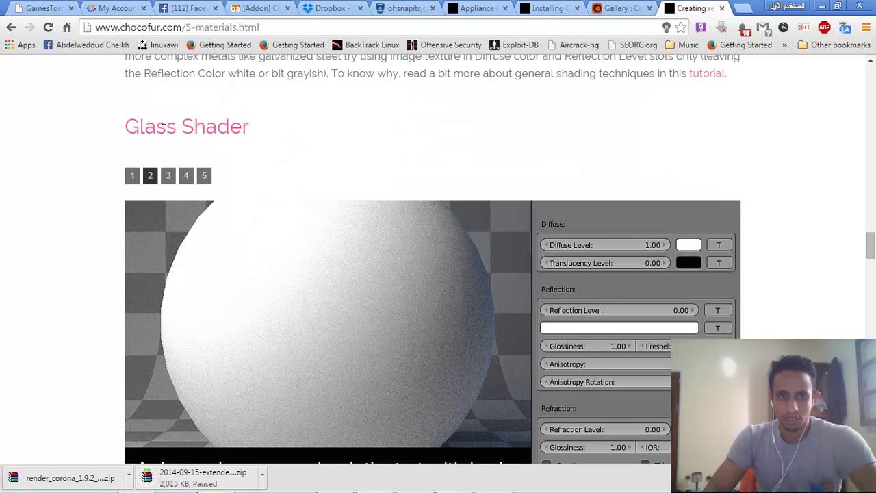
{"action": "left_click", "coordinate": [166, 176]}
{"action": "scroll", "coordinate": [71, 161], "scroll_direction": "down", "scroll_amount": 2}
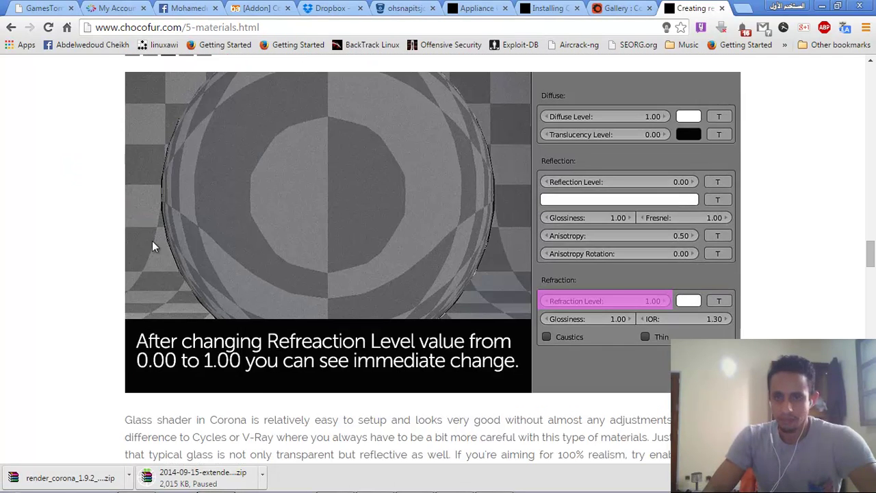
{"action": "scroll", "coordinate": [191, 238], "scroll_direction": "up", "scroll_amount": 1}
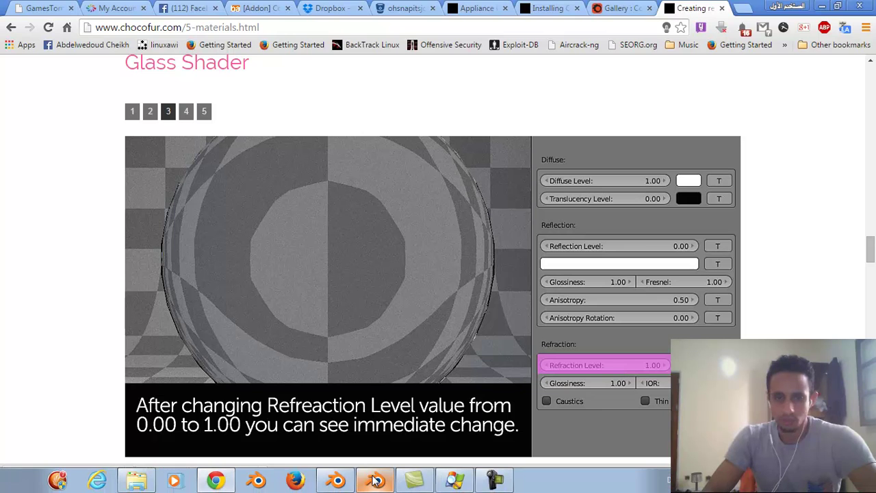
Step: Switch back to Blender and rename the left monkey's material GLASS
{"action": "left_click", "coordinate": [375, 480]}
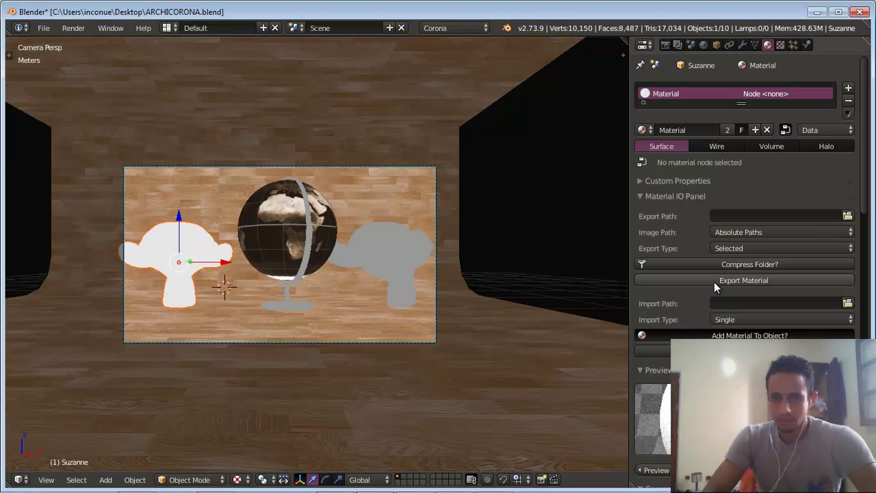
{"action": "left_click", "coordinate": [671, 130]}
{"action": "type", "text": "GL"}
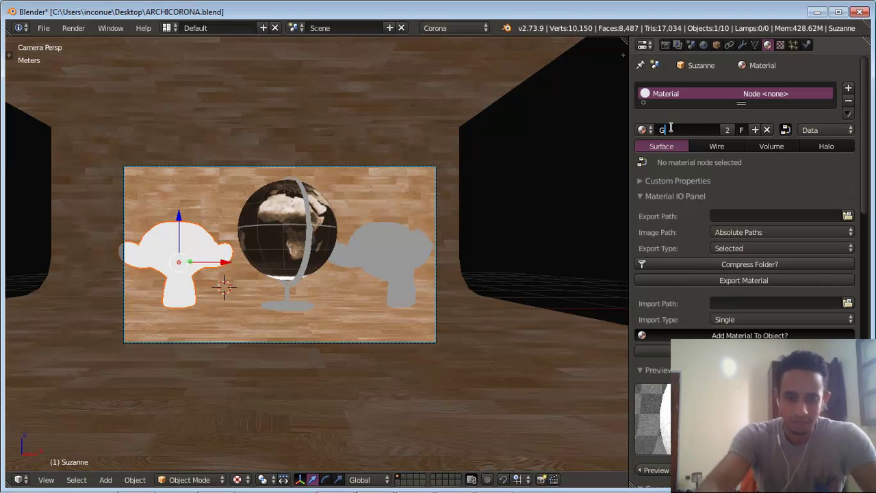
{"action": "type", "text": "ASS"}
{"action": "key", "text": "Return"}
Step: Open the Reflection Level of the GLASS material for editing in the Corona surface settings, and confirm it
{"action": "scroll", "coordinate": [683, 206], "scroll_direction": "down", "scroll_amount": 6}
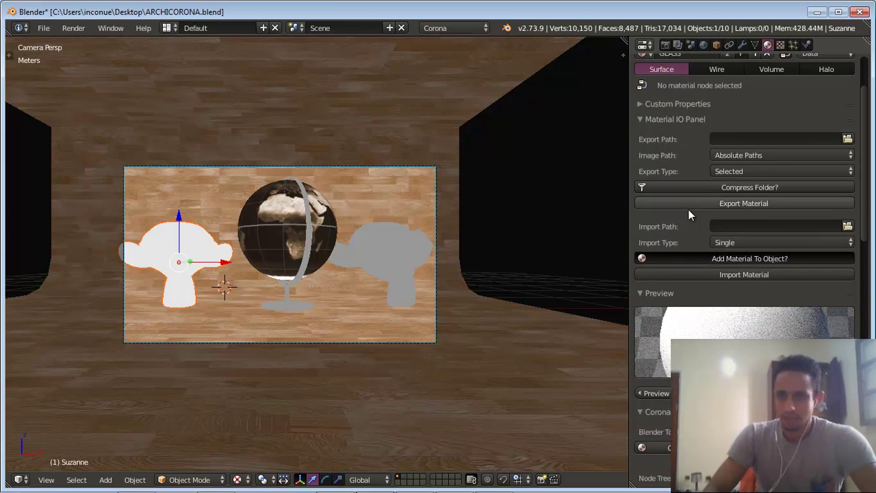
{"action": "scroll", "coordinate": [739, 319], "scroll_direction": "down", "scroll_amount": 5}
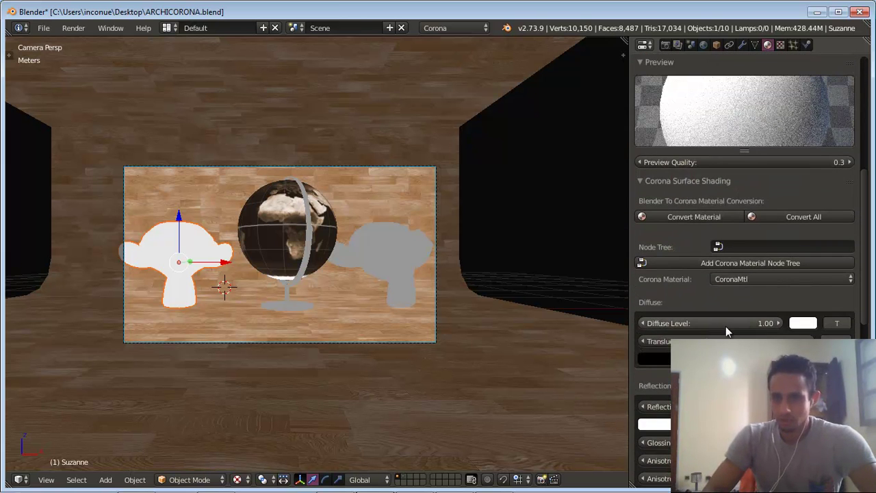
{"action": "scroll", "coordinate": [719, 356], "scroll_direction": "down", "scroll_amount": 1}
{"action": "left_click", "coordinate": [718, 381]}
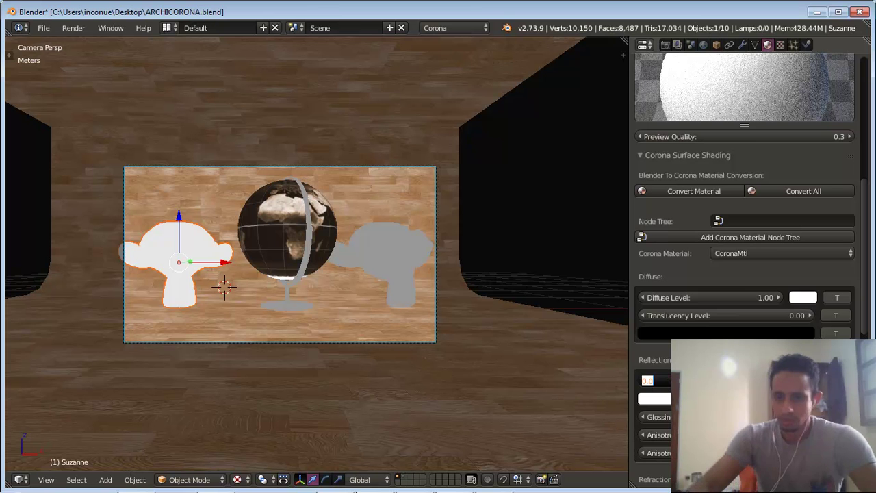
{"action": "key", "text": "Return"}
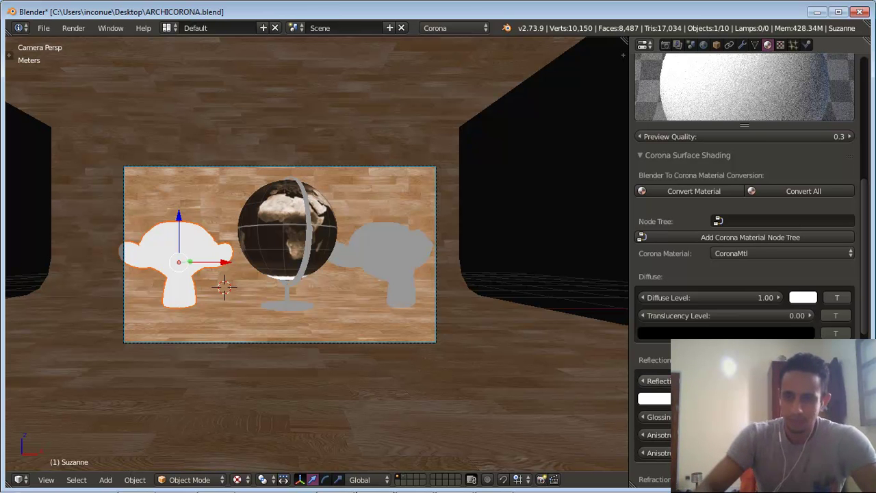
{"action": "scroll", "coordinate": [134, 209], "scroll_direction": "down", "scroll_amount": 6}
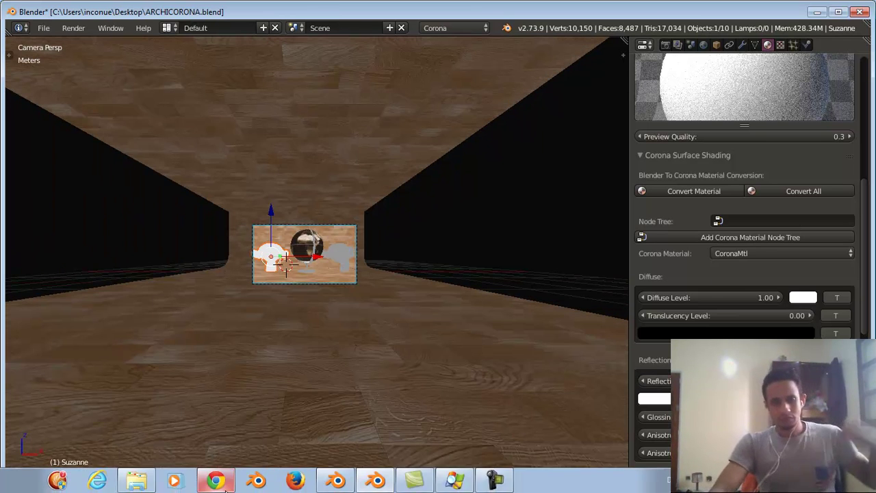
Step: Switch to the browser to compare slides 3 and 4 of the Glass Shader slideshow, and return to Blender
{"action": "left_click", "coordinate": [216, 479]}
{"action": "scroll", "coordinate": [239, 144], "scroll_direction": "down", "scroll_amount": 1}
{"action": "scroll", "coordinate": [198, 136], "scroll_direction": "up", "scroll_amount": 1}
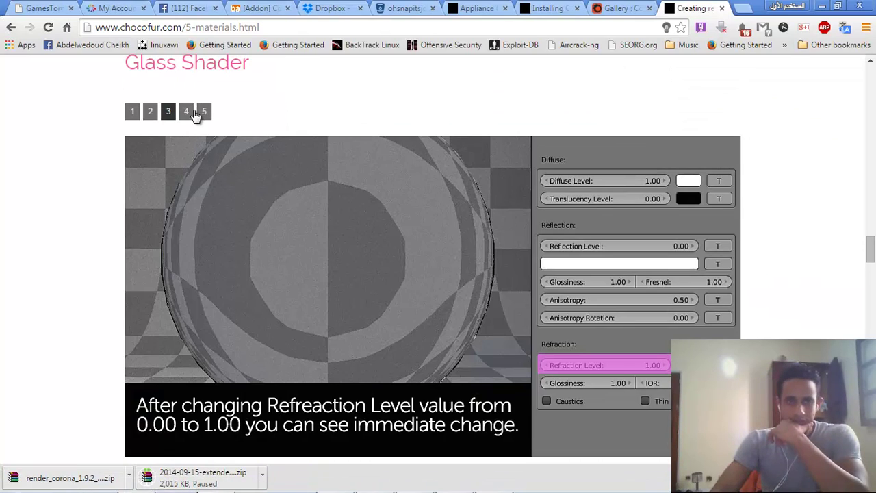
{"action": "left_click", "coordinate": [185, 111]}
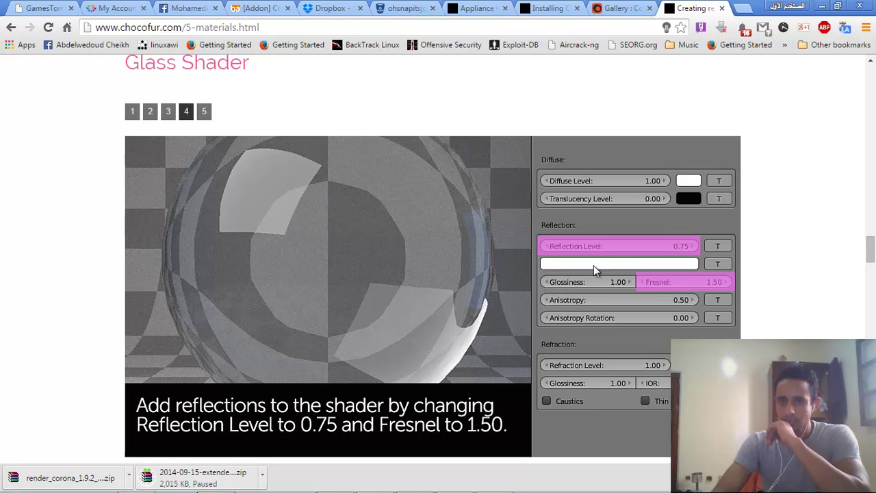
{"action": "scroll", "coordinate": [592, 262], "scroll_direction": "up", "scroll_amount": 6}
{"action": "scroll", "coordinate": [510, 283], "scroll_direction": "down", "scroll_amount": 5}
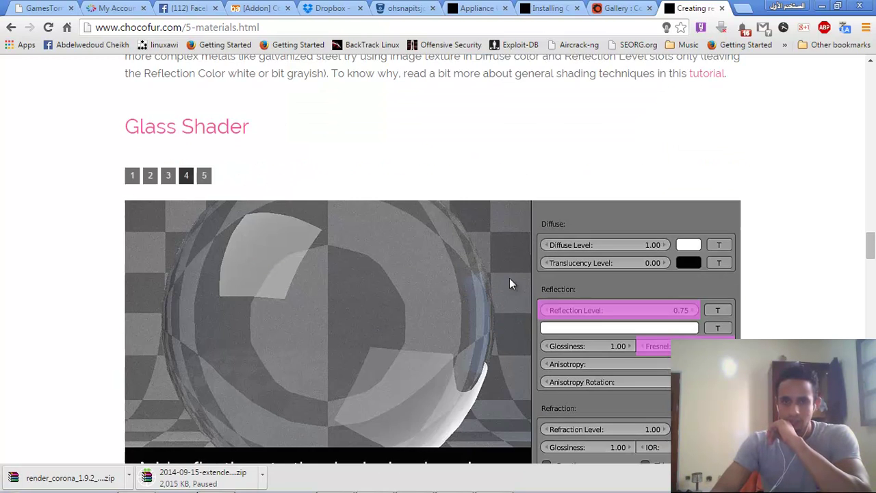
{"action": "left_click", "coordinate": [167, 175]}
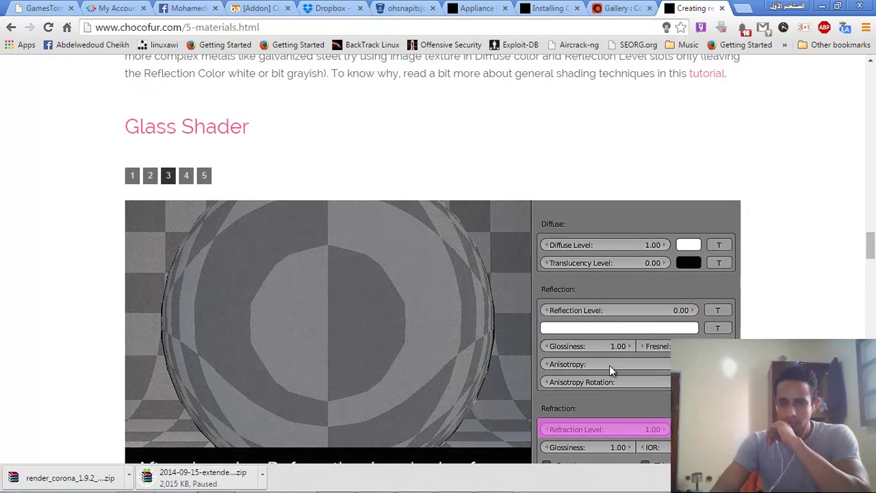
{"action": "scroll", "coordinate": [602, 415], "scroll_direction": "down", "scroll_amount": 1}
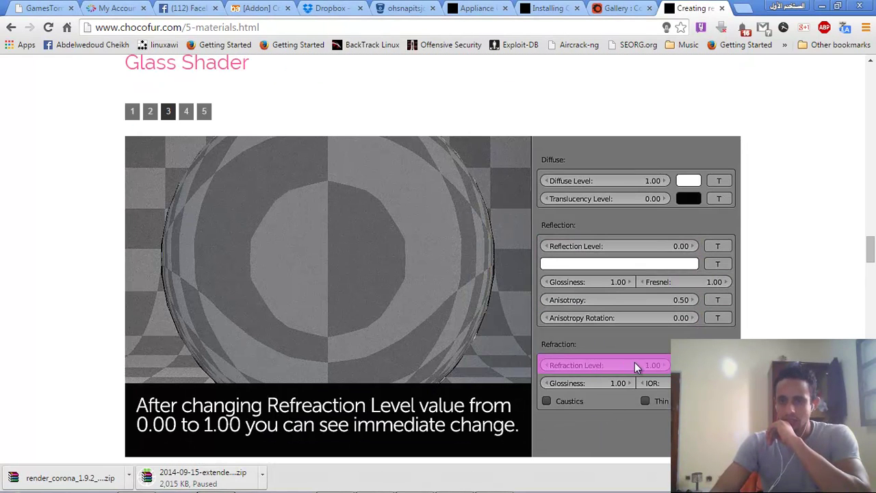
{"action": "scroll", "coordinate": [635, 367], "scroll_direction": "up", "scroll_amount": 1}
{"action": "left_click", "coordinate": [186, 177]}
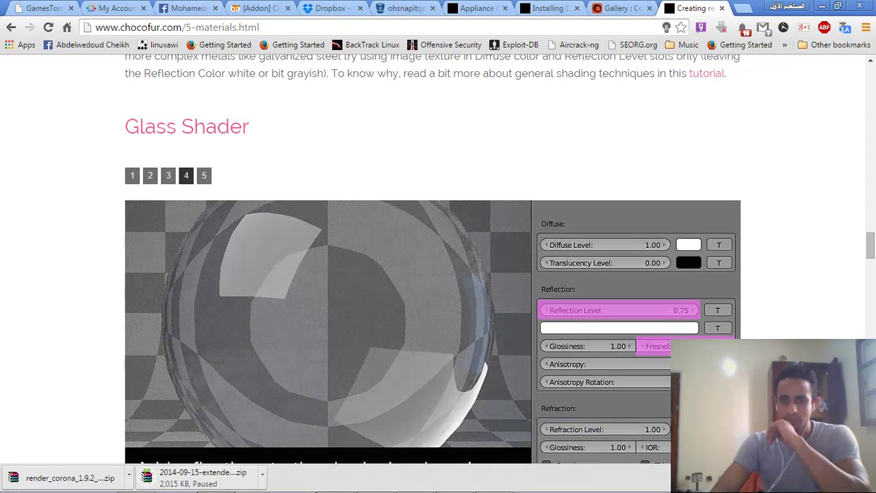
{"action": "left_click", "coordinate": [381, 480]}
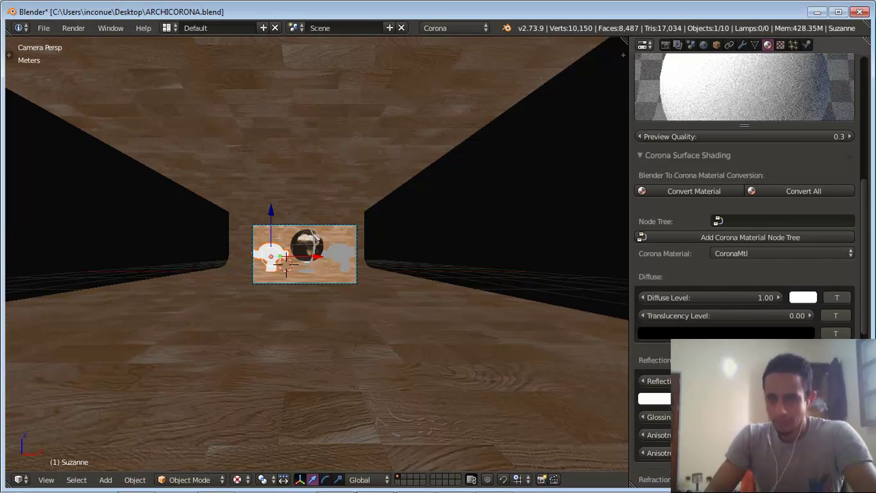
Step: Set the GLASS material's Reflection Level to 0.75 and its Refraction Level to 1
{"action": "scroll", "coordinate": [707, 333], "scroll_direction": "down", "scroll_amount": 1}
{"action": "left_click", "coordinate": [724, 328]}
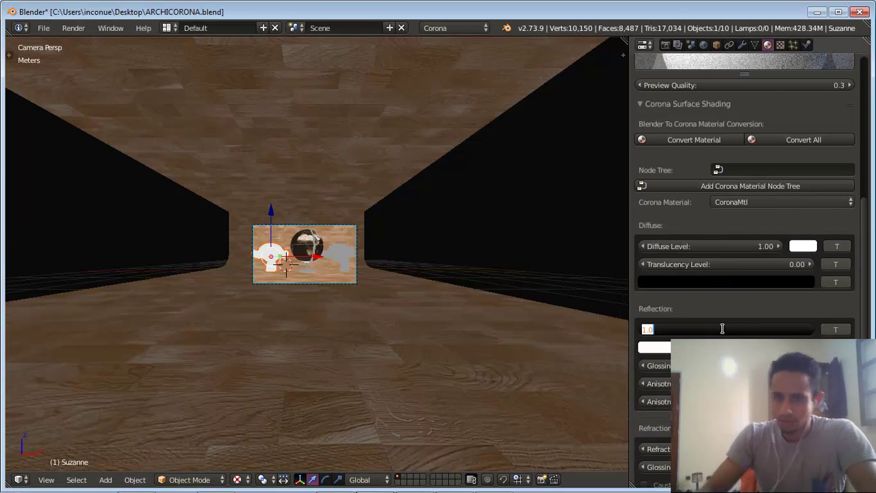
{"action": "key", "text": "Return"}
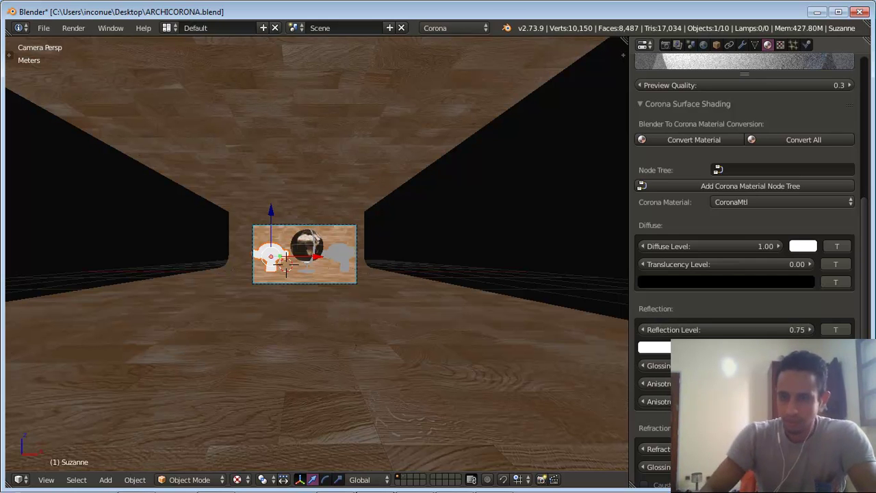
{"action": "scroll", "coordinate": [705, 320], "scroll_direction": "down", "scroll_amount": 5}
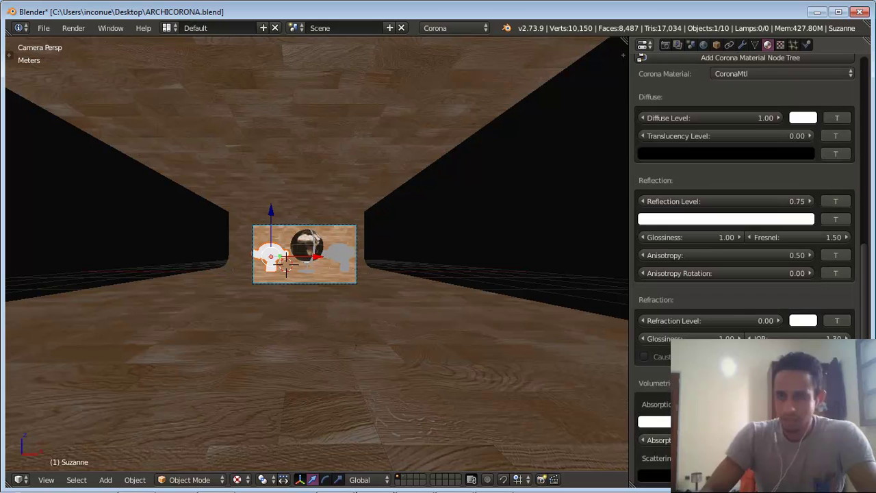
{"action": "left_click", "coordinate": [704, 319]}
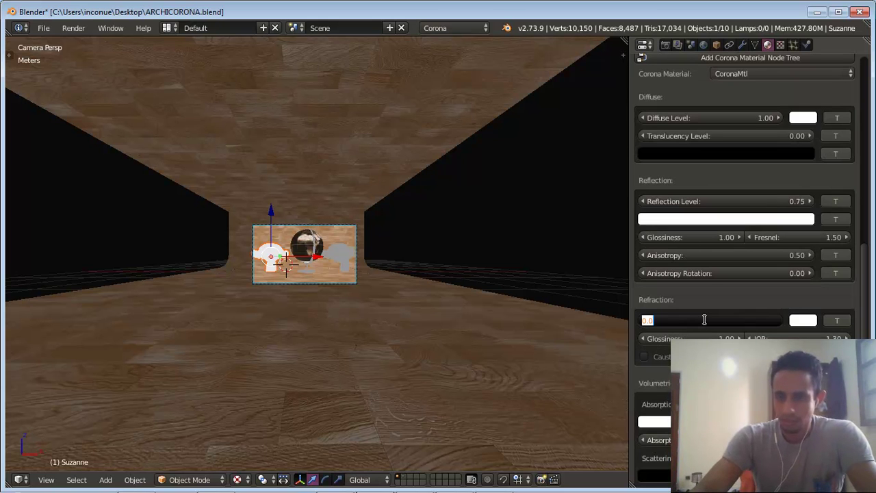
{"action": "type", "text": "1"}
{"action": "key", "text": "Return"}
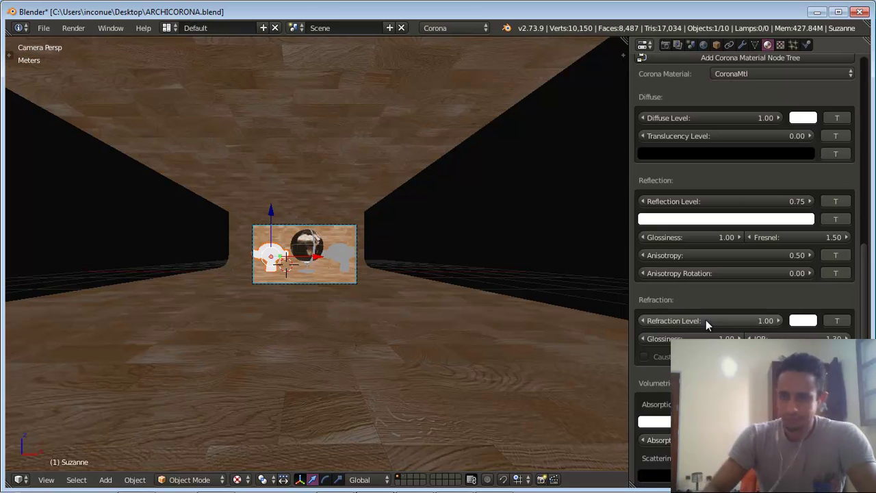
Step: Switch to the browser and review slides 4 and 5 of the Glass Shader slideshow
{"action": "mouse_move", "coordinate": [76, 474]}
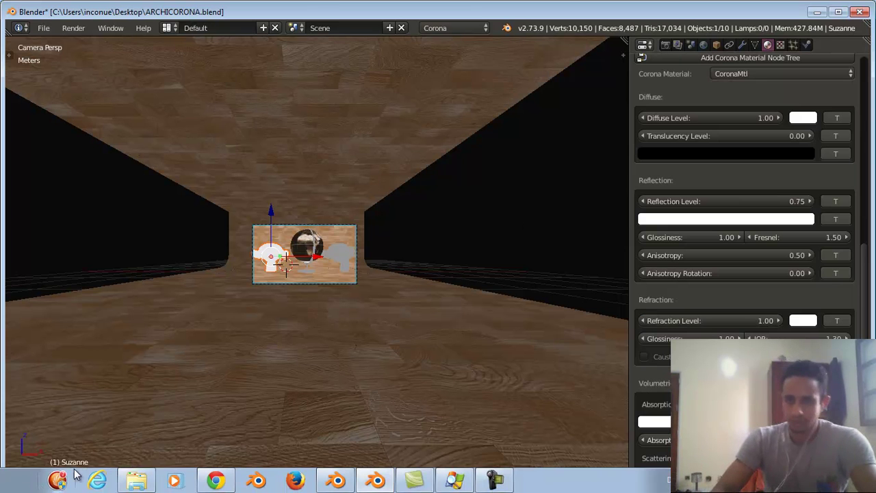
{"action": "left_click", "coordinate": [216, 480]}
{"action": "scroll", "coordinate": [225, 226], "scroll_direction": "down", "scroll_amount": 1}
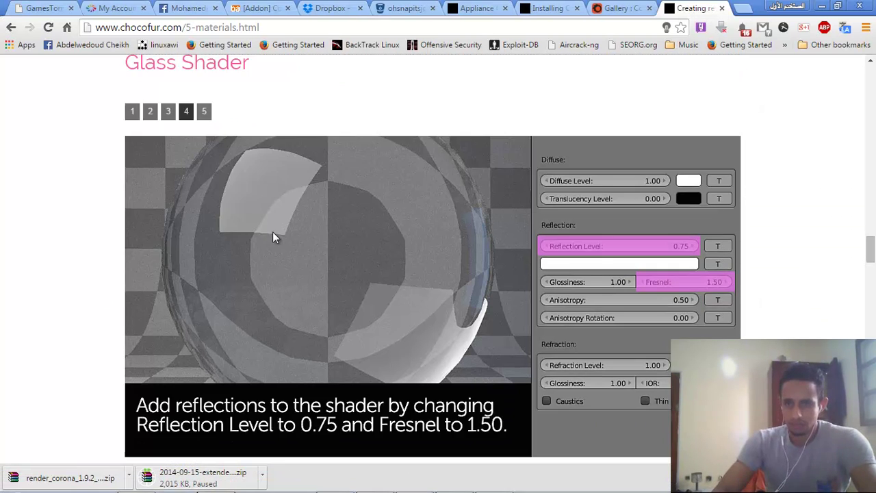
{"action": "scroll", "coordinate": [493, 240], "scroll_direction": "down", "scroll_amount": 1}
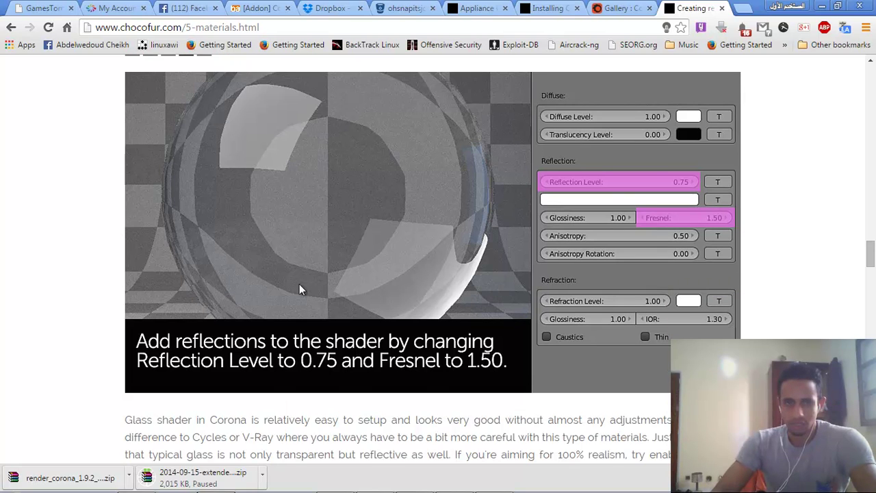
{"action": "scroll", "coordinate": [275, 199], "scroll_direction": "up", "scroll_amount": 2}
{"action": "scroll", "coordinate": [330, 233], "scroll_direction": "down", "scroll_amount": 2}
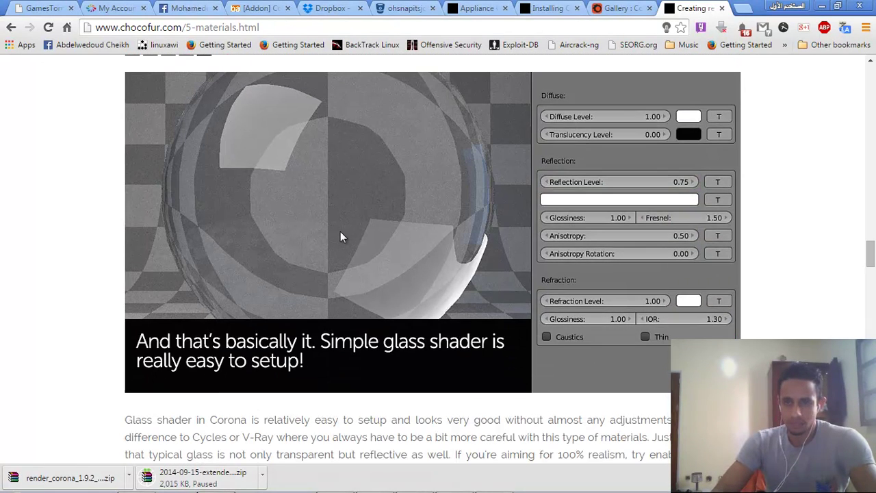
{"action": "scroll", "coordinate": [300, 295], "scroll_direction": "up", "scroll_amount": 2}
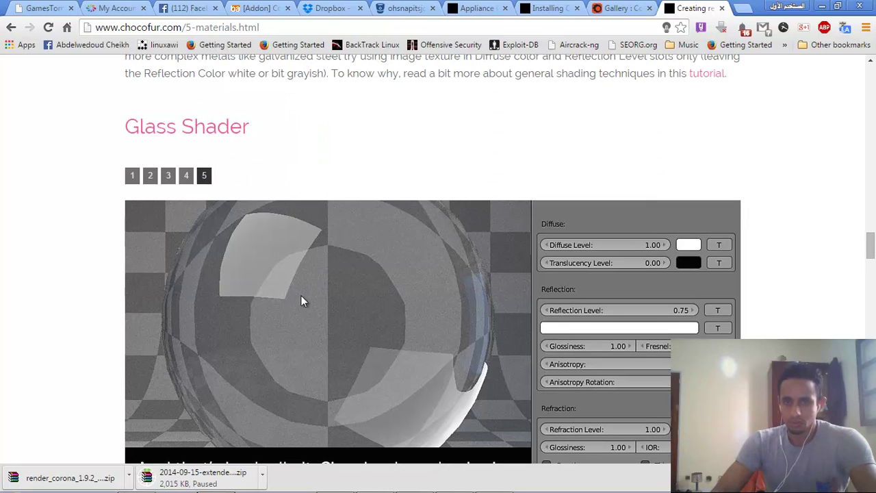
Step: Skim the rest of the chocofur materials page, from Translucent Shader through texture maps to the light setup slideshows, and return to Blender
{"action": "scroll", "coordinate": [407, 236], "scroll_direction": "down", "scroll_amount": 6}
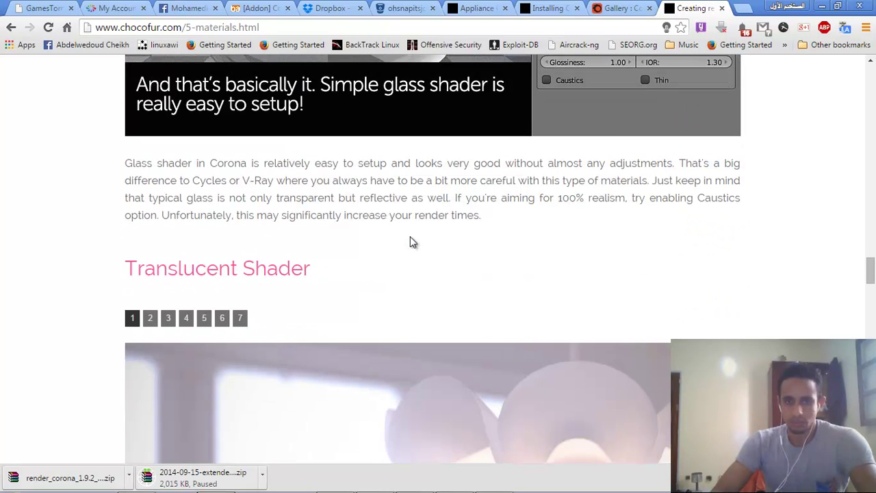
{"action": "scroll", "coordinate": [418, 137], "scroll_direction": "down", "scroll_amount": 20}
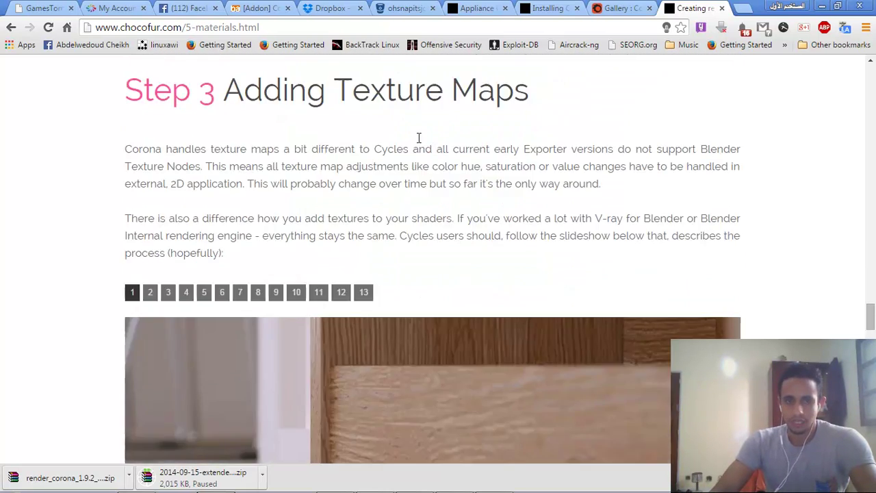
{"action": "scroll", "coordinate": [388, 147], "scroll_direction": "down", "scroll_amount": 6}
{"action": "scroll", "coordinate": [354, 156], "scroll_direction": "up", "scroll_amount": 2}
{"action": "scroll", "coordinate": [304, 186], "scroll_direction": "down", "scroll_amount": 2}
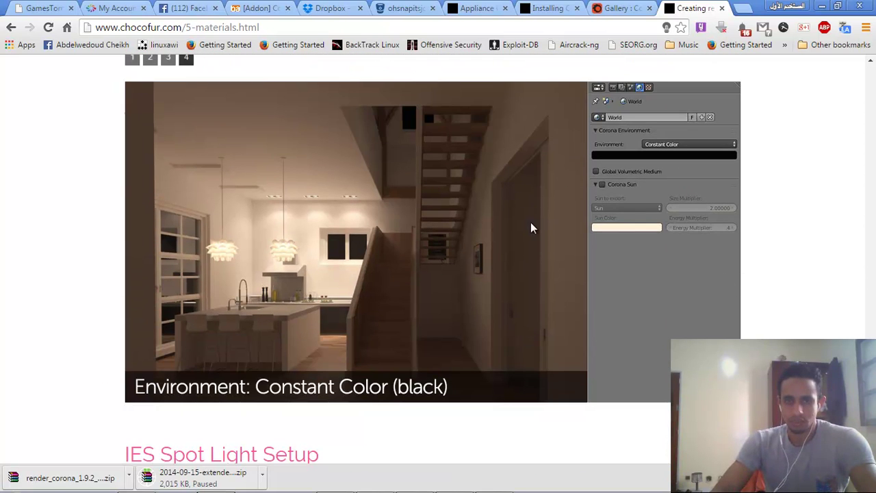
{"action": "scroll", "coordinate": [618, 219], "scroll_direction": "down", "scroll_amount": 9}
{"action": "scroll", "coordinate": [236, 250], "scroll_direction": "up", "scroll_amount": 2}
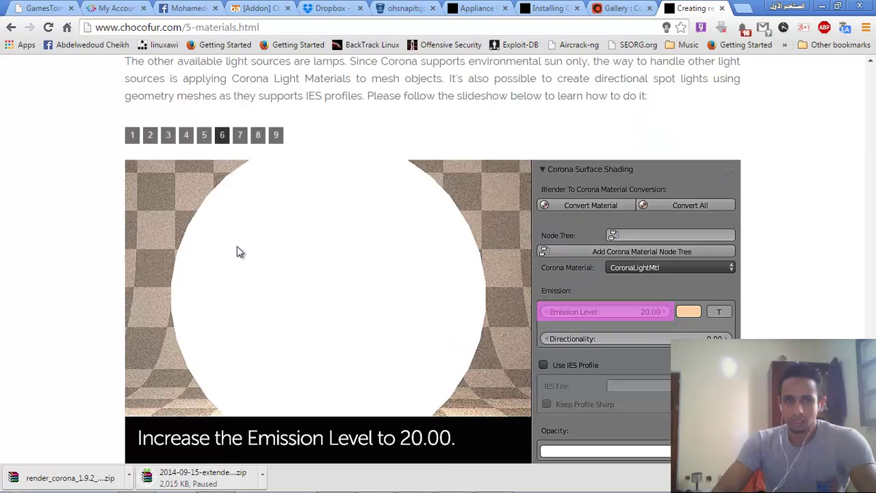
{"action": "scroll", "coordinate": [236, 251], "scroll_direction": "up", "scroll_amount": 1}
{"action": "left_click", "coordinate": [822, 5]}
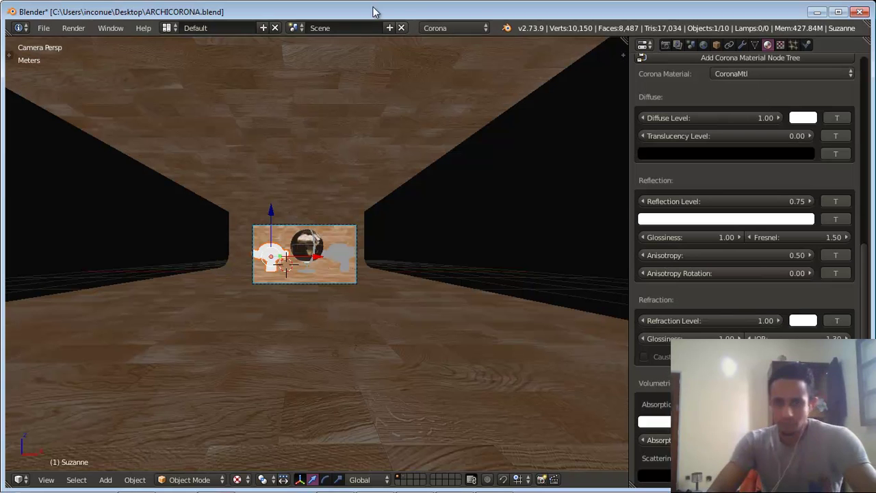
Step: Select the right monkey and assign it the existing GLASS material in place of METAL
{"action": "scroll", "coordinate": [298, 230], "scroll_direction": "up", "scroll_amount": 6}
{"action": "scroll", "coordinate": [442, 265], "scroll_direction": "down", "scroll_amount": 1}
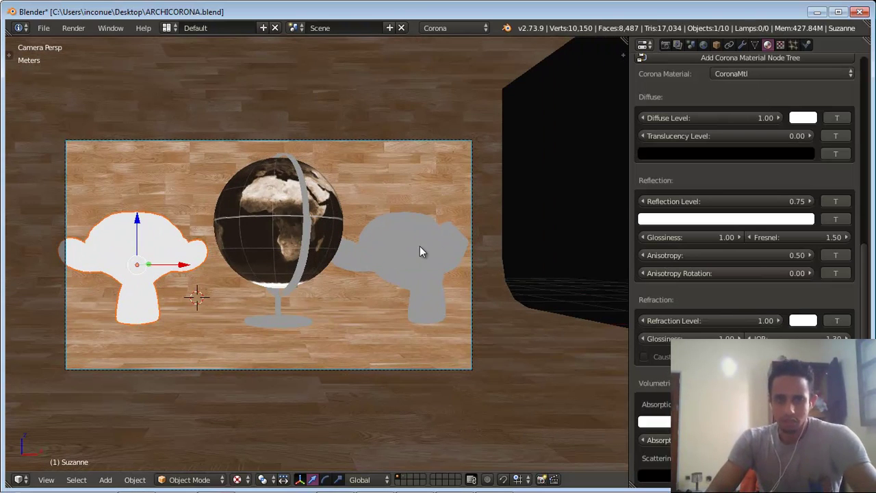
{"action": "right_click", "coordinate": [420, 247]}
{"action": "scroll", "coordinate": [755, 193], "scroll_direction": "up", "scroll_amount": 7}
{"action": "scroll", "coordinate": [754, 190], "scroll_direction": "up", "scroll_amount": 10}
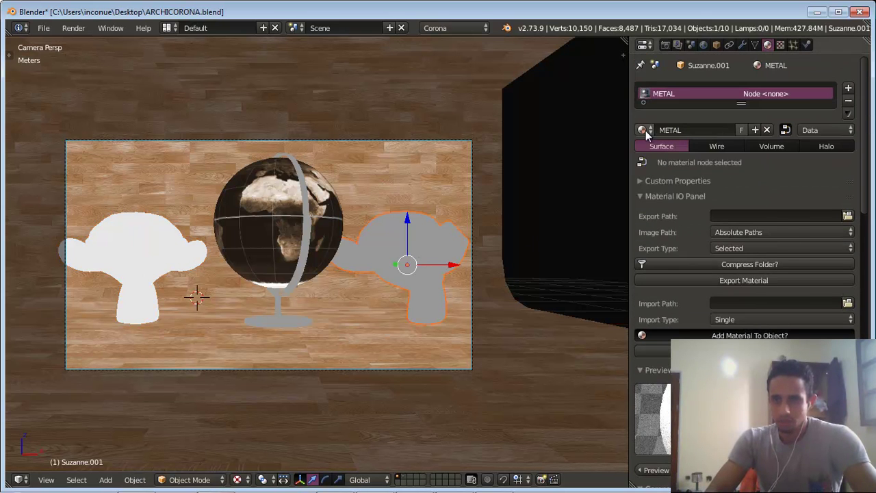
{"action": "left_click", "coordinate": [643, 131]}
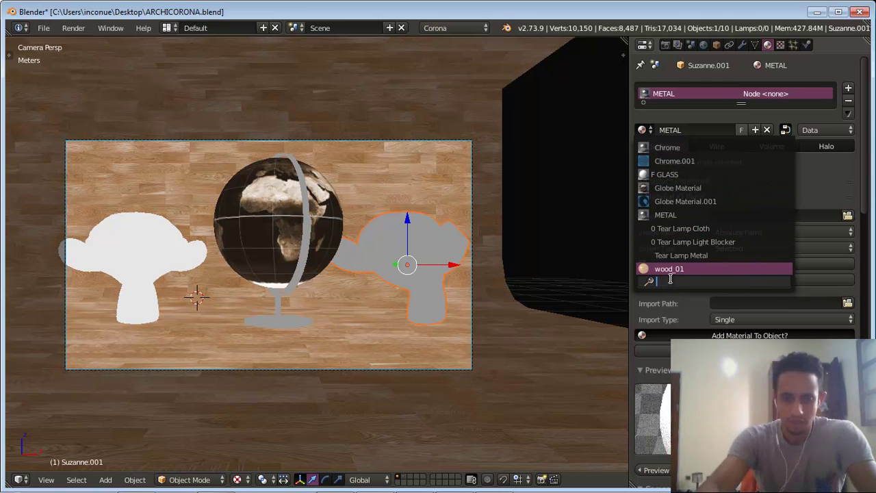
{"action": "type", "text": "GL"}
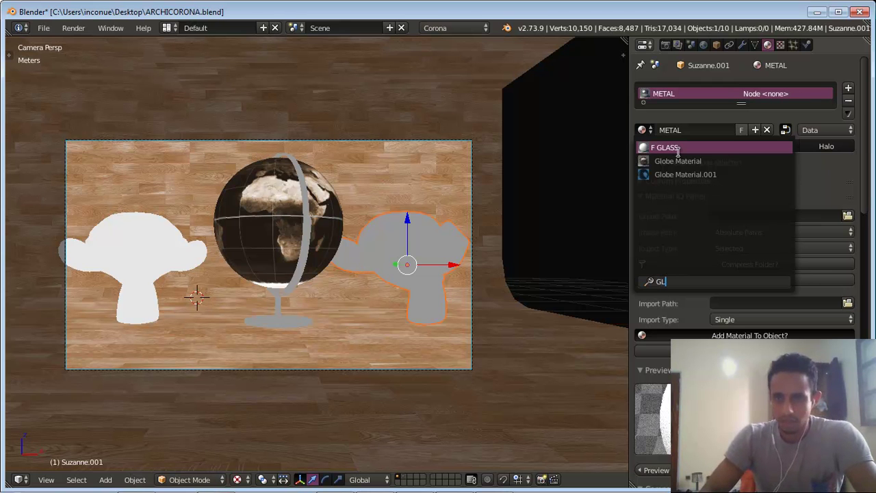
{"action": "left_click", "coordinate": [678, 147]}
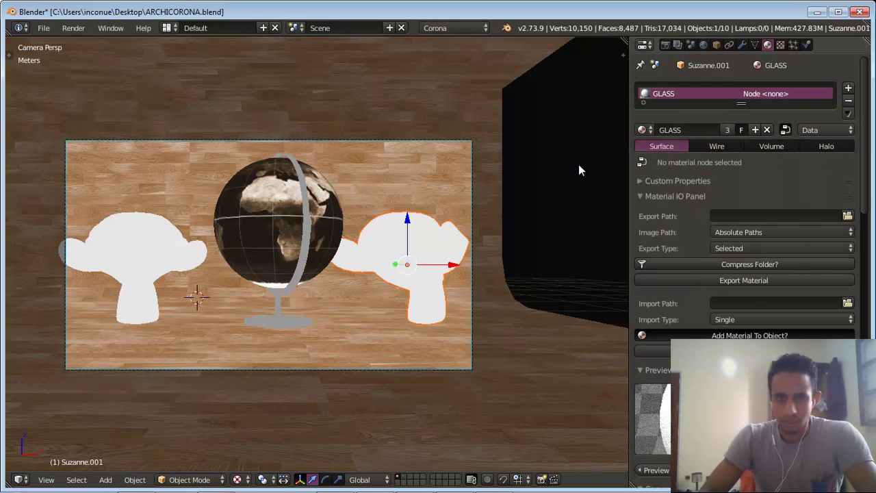
Step: Select the left monkey and open its material name for editing
{"action": "right_click", "coordinate": [123, 248]}
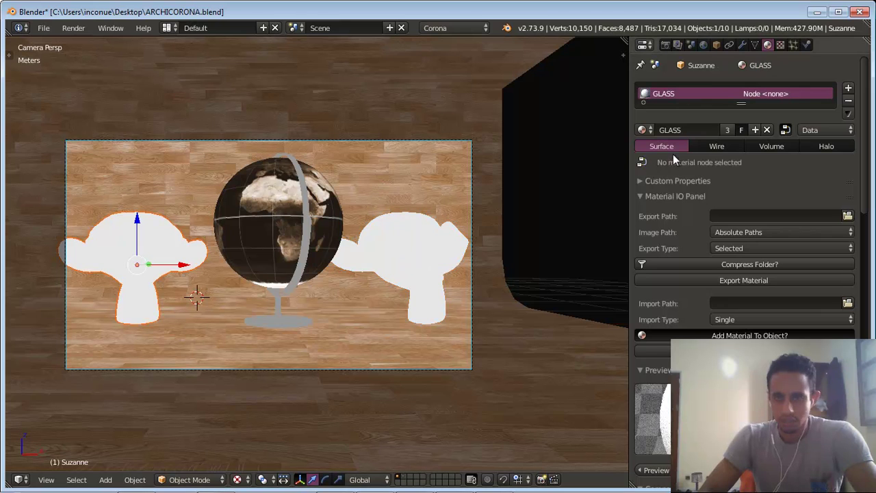
{"action": "left_click", "coordinate": [663, 130]}
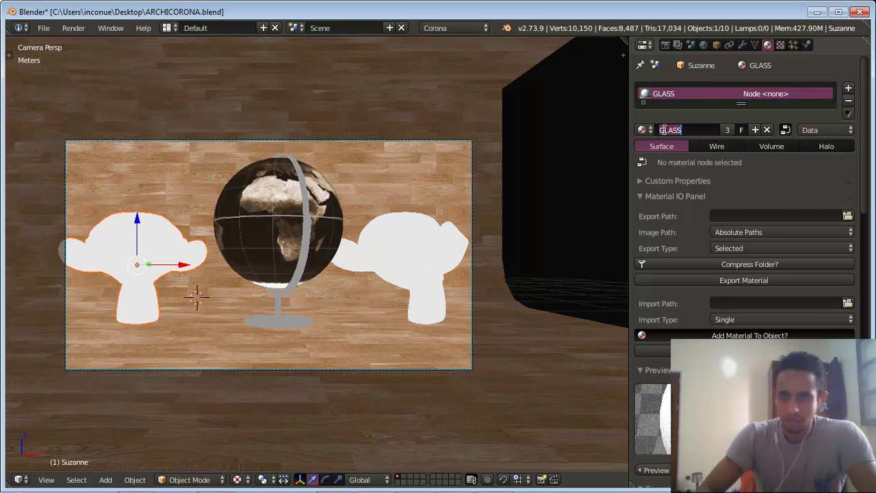
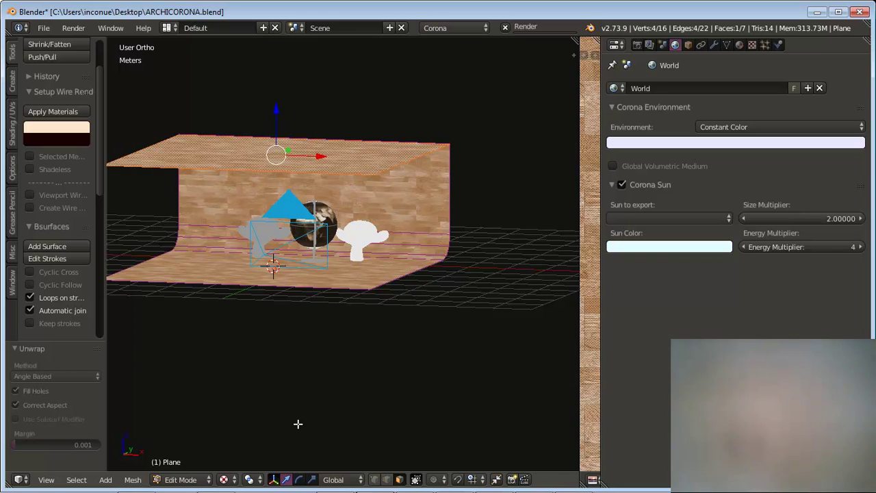
Step: Leave Edit Mode on the room mesh, show the empty second layer and add a plane there
{"action": "key", "text": "Tab"}
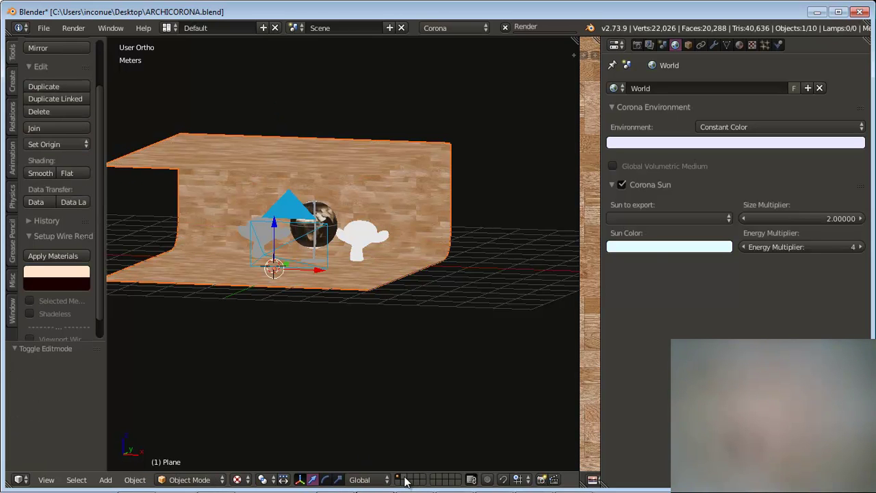
{"action": "left_click", "coordinate": [404, 478]}
{"action": "key", "text": "shift+a"}
{"action": "mouse_move", "coordinate": [290, 258]}
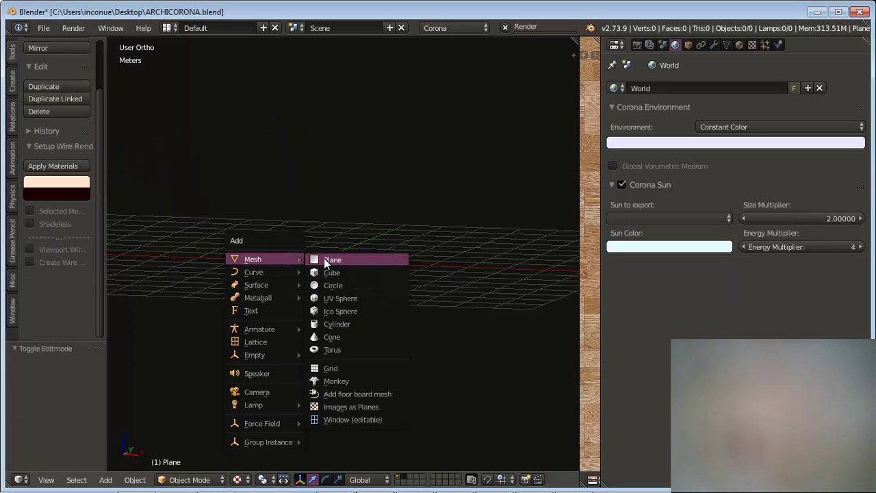
{"action": "left_click", "coordinate": [328, 259]}
Step: Unwrap the new plane's UVs in Edit Mode
{"action": "scroll", "coordinate": [307, 257], "scroll_direction": "up", "scroll_amount": 4}
{"action": "middle_click_drag", "start_coordinate": [307, 257], "coordinate": [280, 299]}
{"action": "scroll", "coordinate": [279, 328], "scroll_direction": "down", "scroll_amount": 1}
{"action": "scroll", "coordinate": [279, 328], "scroll_direction": "down", "scroll_amount": 1}
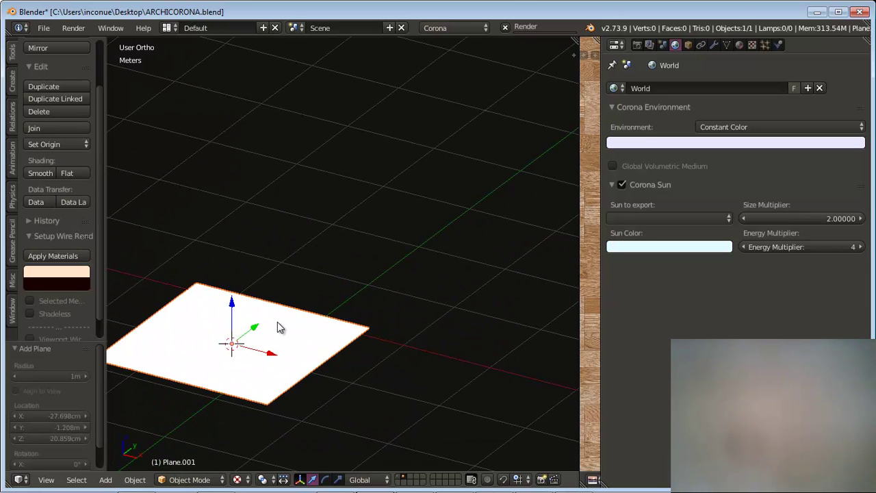
{"action": "key", "text": "KP_7"}
{"action": "middle_click_drag", "start_coordinate": [287, 328], "coordinate": [296, 243], "text": "shift"}
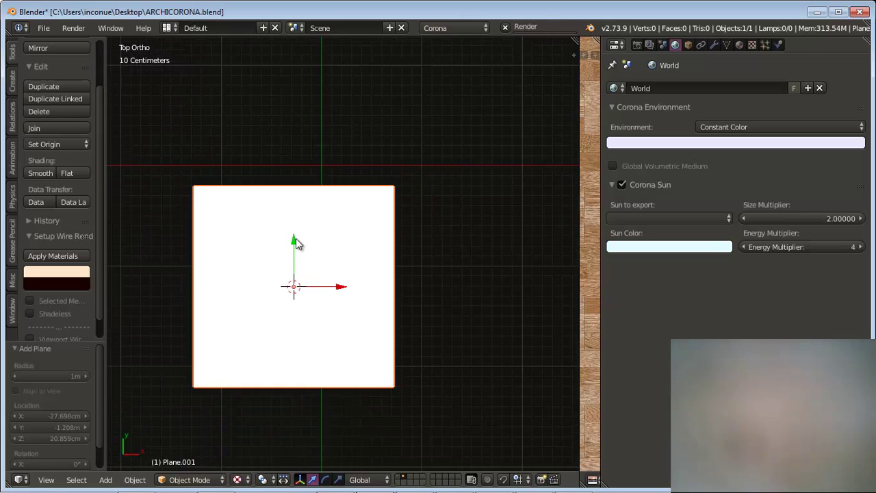
{"action": "key", "text": "Tab"}
{"action": "key", "text": "u"}
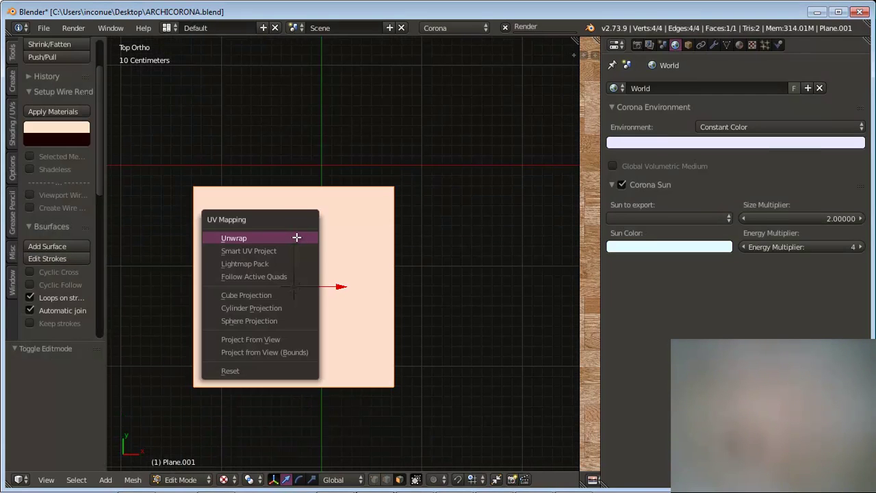
{"action": "left_click", "coordinate": [296, 238]}
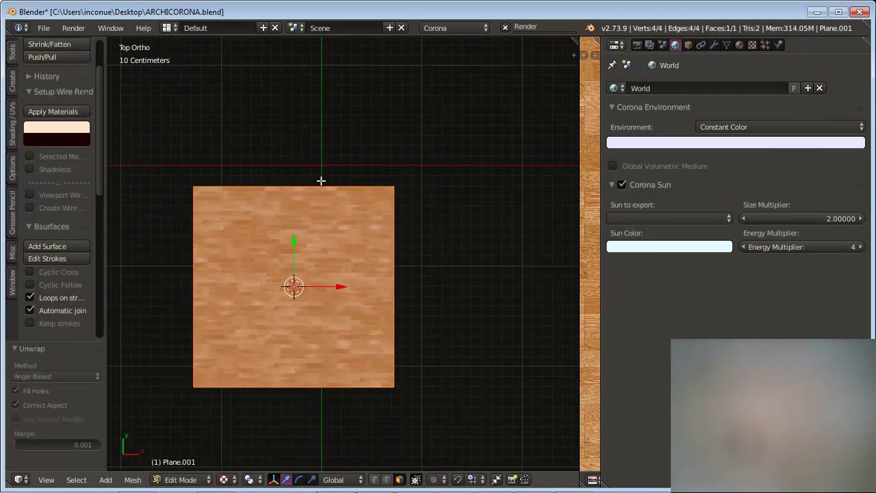
Step: Split the 3D view vertically into two side-by-side areas
{"action": "right_click", "coordinate": [385, 37]}
{"action": "left_click", "coordinate": [362, 52]}
{"action": "left_click", "coordinate": [331, 110]}
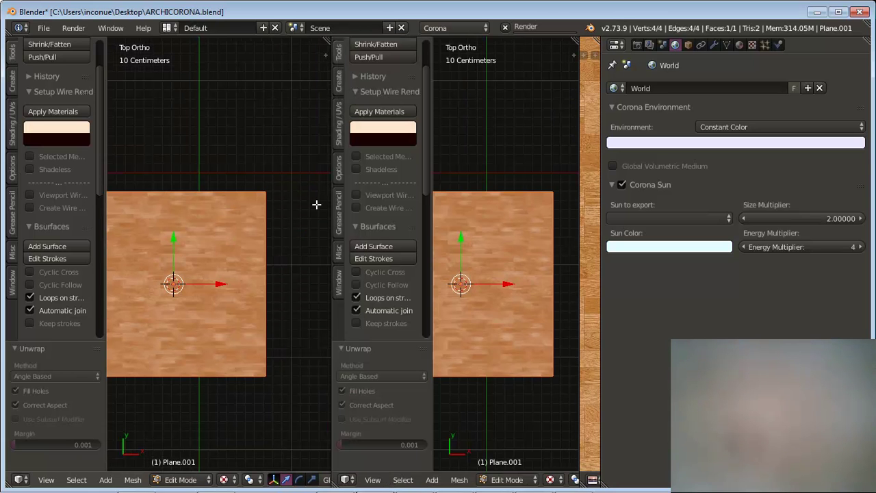
Step: Hide the tool shelves in both 3D views
{"action": "scroll", "coordinate": [472, 250], "scroll_direction": "down", "scroll_amount": 1}
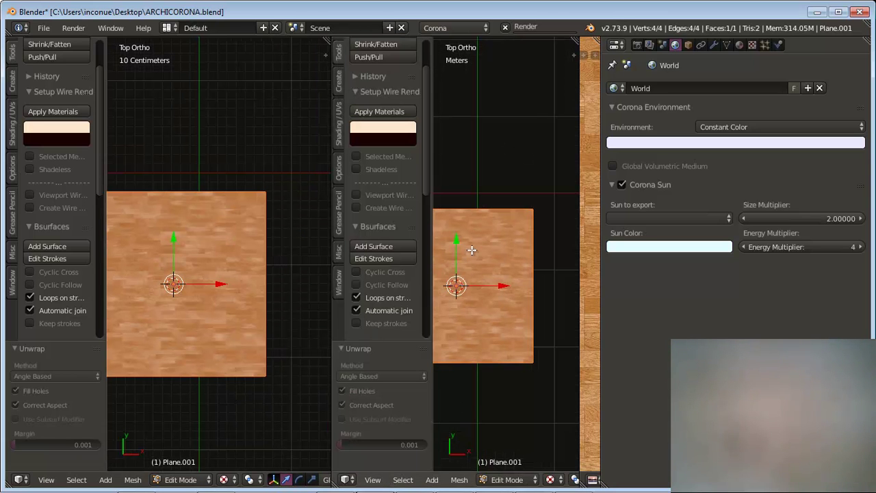
{"action": "key", "text": "t"}
{"action": "left_click", "coordinate": [199, 149]}
{"action": "key", "text": "t"}
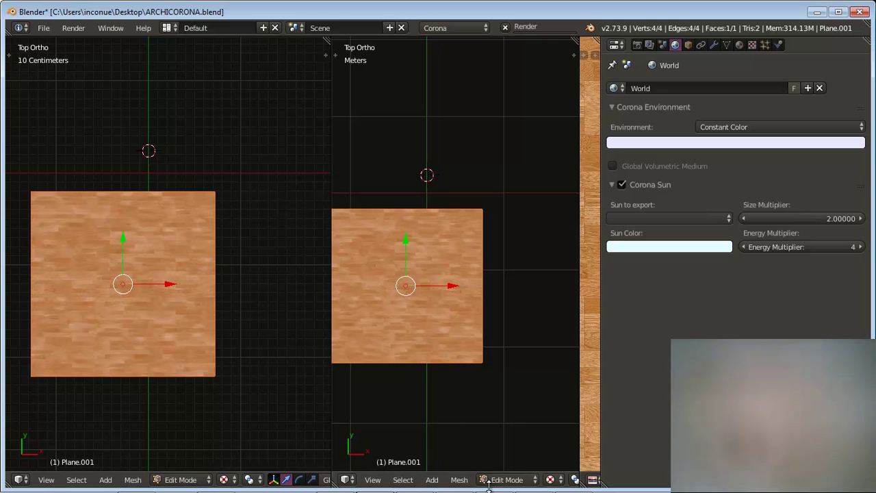
Step: Change the second 3D view, next to the properties side, into a UV/Image Editor
{"action": "scroll", "coordinate": [495, 479], "scroll_direction": "down", "scroll_amount": 3}
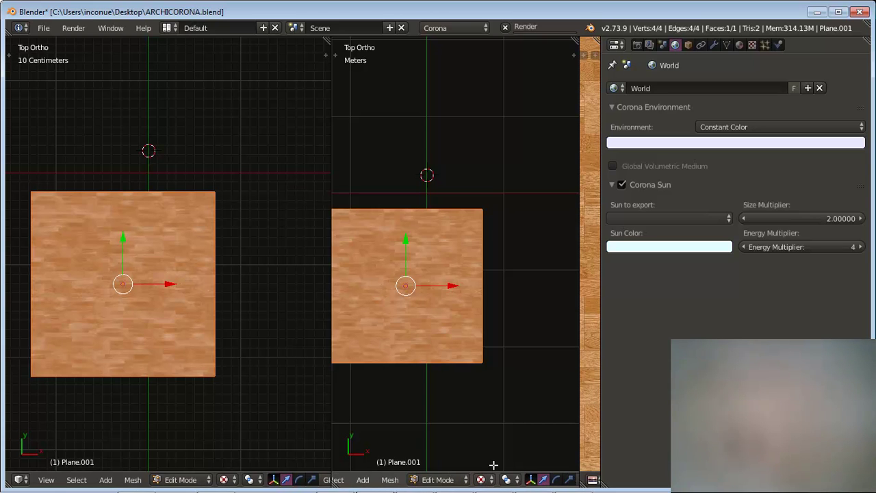
{"action": "scroll", "coordinate": [361, 481], "scroll_direction": "up", "scroll_amount": 3}
{"action": "left_click", "coordinate": [351, 479]}
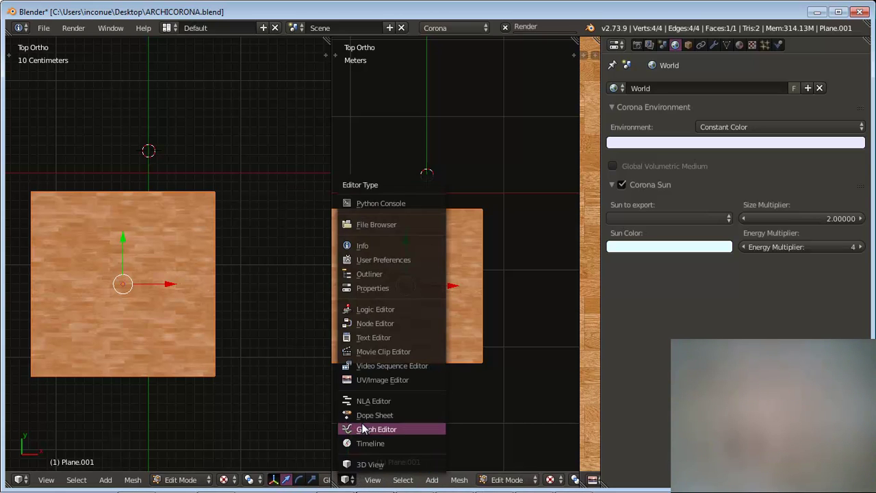
{"action": "left_click", "coordinate": [373, 380]}
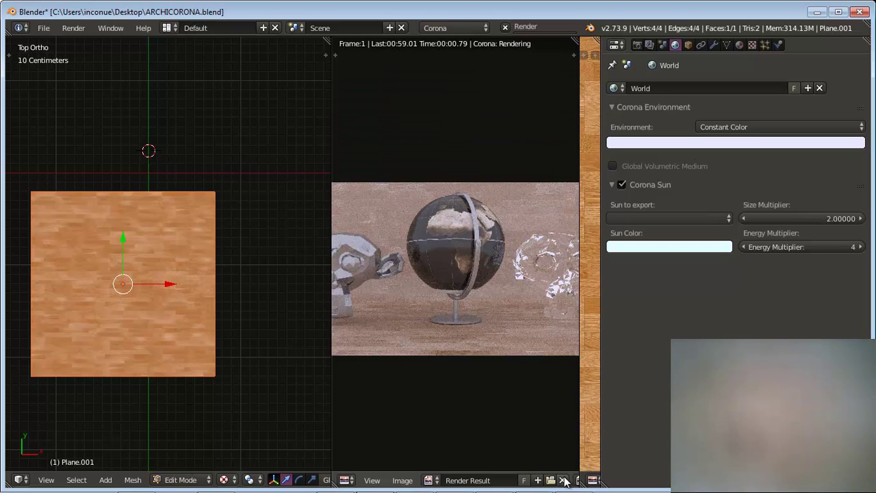
Step: Unlink the render result from the UV/Image Editor and frame the plane in the 3D view
{"action": "left_click", "coordinate": [563, 479]}
{"action": "scroll", "coordinate": [132, 252], "scroll_direction": "up", "scroll_amount": 3}
{"action": "middle_click_drag", "start_coordinate": [135, 251], "coordinate": [192, 182], "text": "shift"}
Step: Create a new material for the plane
{"action": "left_click", "coordinate": [740, 45]}
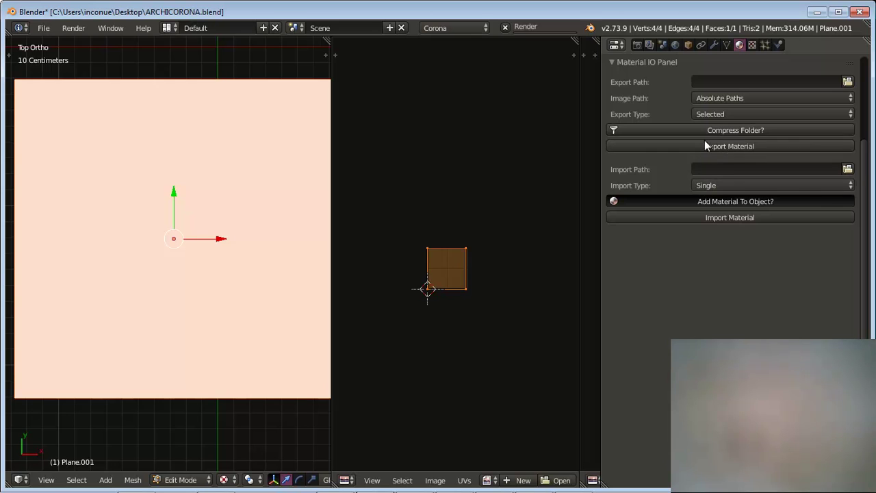
{"action": "scroll", "coordinate": [685, 154], "scroll_direction": "up", "scroll_amount": 3}
{"action": "left_click", "coordinate": [678, 146]}
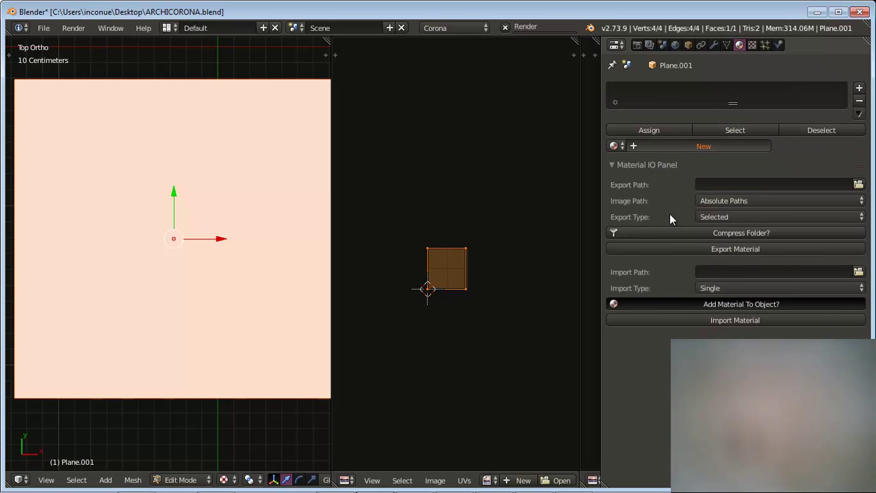
{"action": "scroll", "coordinate": [728, 242], "scroll_direction": "down", "scroll_amount": 2}
{"action": "scroll", "coordinate": [744, 123], "scroll_direction": "up", "scroll_amount": 2}
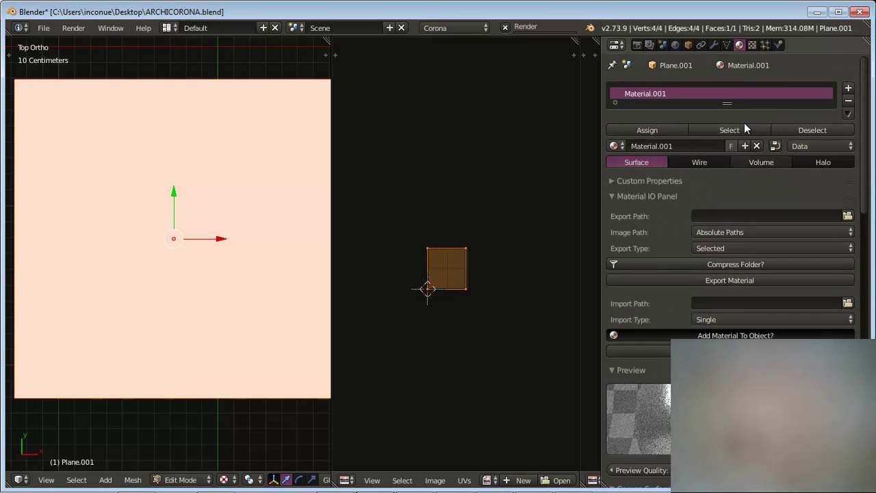
Step: Add an image texture to the plane's material, loading Chocofur_Corona_wood_01_diff.jpg from the Desktop's maps folder
{"action": "left_click", "coordinate": [752, 45]}
{"action": "left_click", "coordinate": [737, 186]}
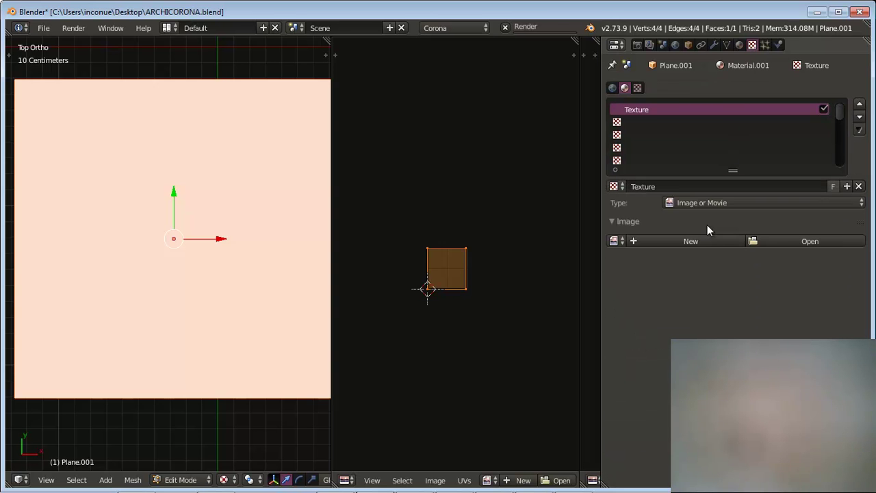
{"action": "left_click", "coordinate": [771, 244]}
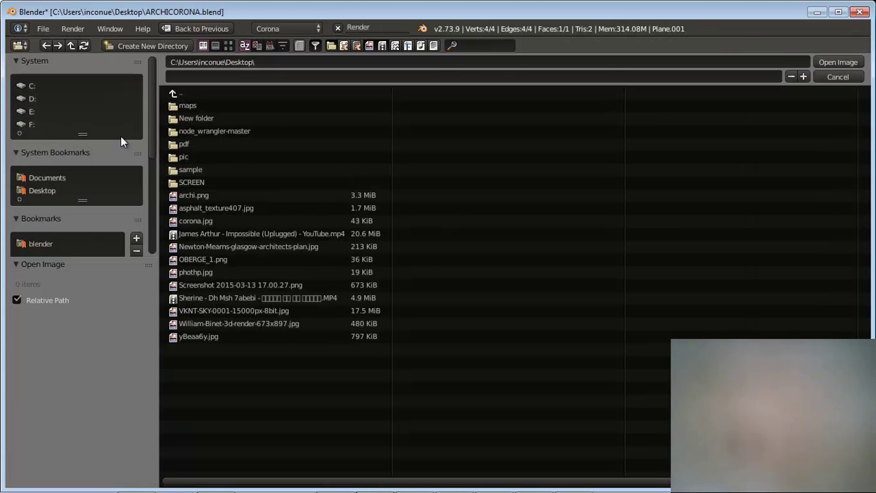
{"action": "left_click", "coordinate": [195, 106]}
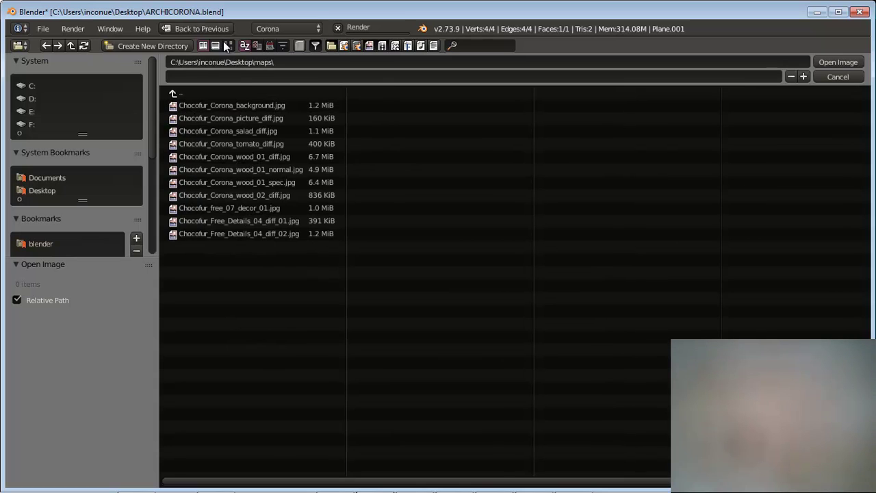
{"action": "left_click", "coordinate": [255, 157]}
{"action": "left_click", "coordinate": [834, 63]}
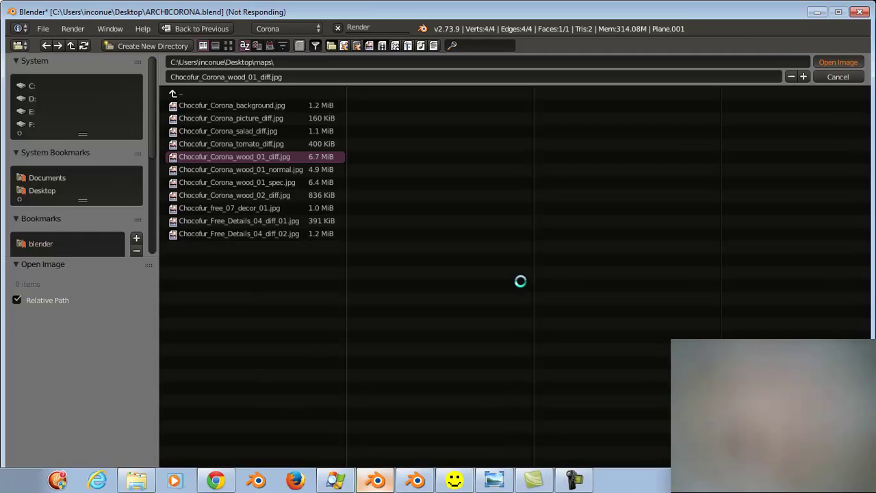
Step: Assign Chocofur_Corona_wood_01_diff.jpg to the plane's UVs in the UV/Image Editor
{"action": "scroll", "coordinate": [468, 269], "scroll_direction": "up", "scroll_amount": 6}
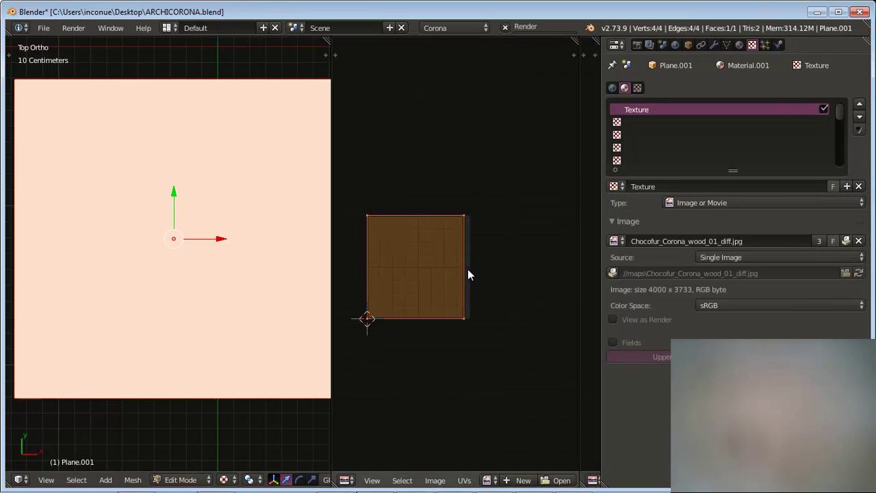
{"action": "left_click", "coordinate": [486, 479]}
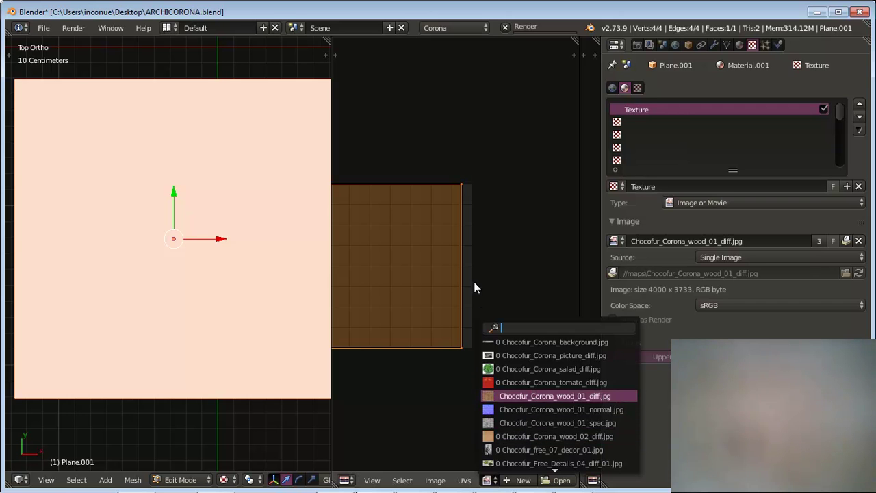
{"action": "key", "text": "Return"}
{"action": "scroll", "coordinate": [458, 257], "scroll_direction": "down", "scroll_amount": 4}
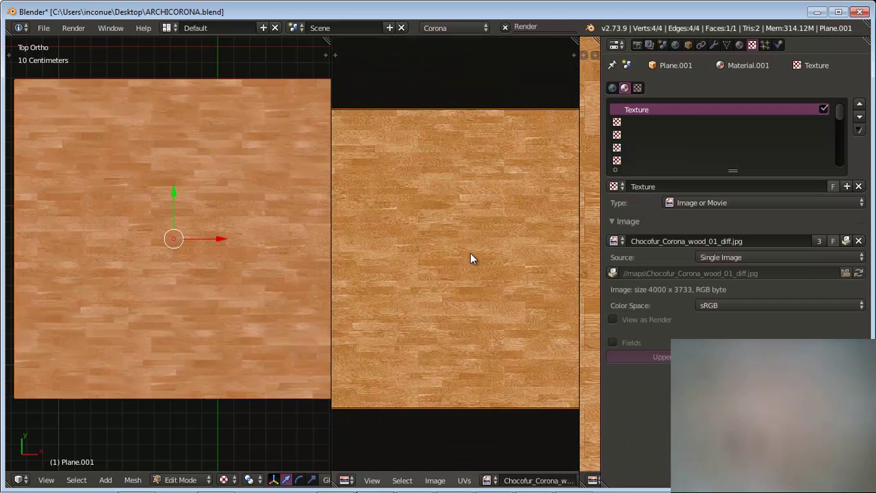
Step: Enable the diffuse texture in the plane's Corona material, show its texture settings and assign the wood image texture
{"action": "left_click", "coordinate": [739, 45]}
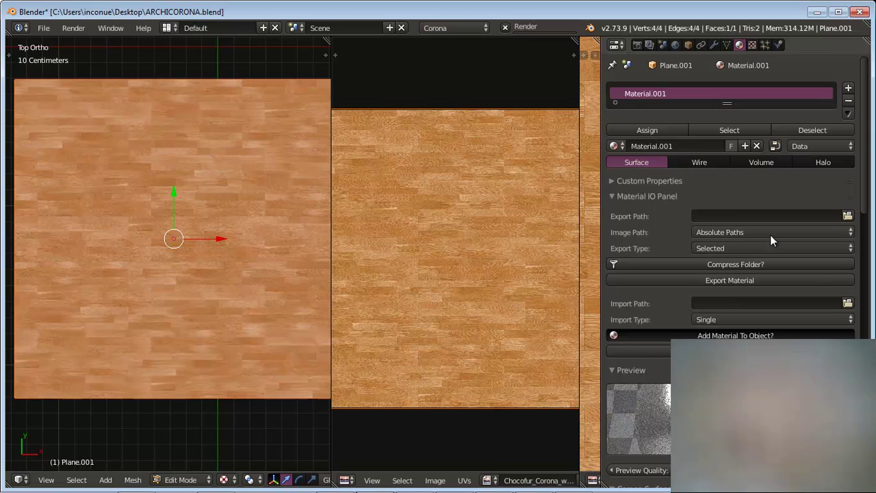
{"action": "scroll", "coordinate": [747, 282], "scroll_direction": "down", "scroll_amount": 4}
{"action": "scroll", "coordinate": [746, 278], "scroll_direction": "down", "scroll_amount": 8}
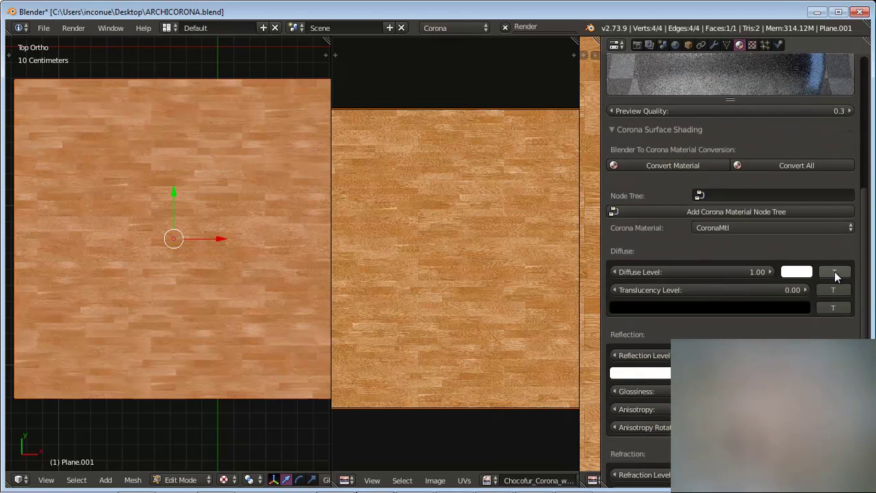
{"action": "left_click", "coordinate": [835, 272]}
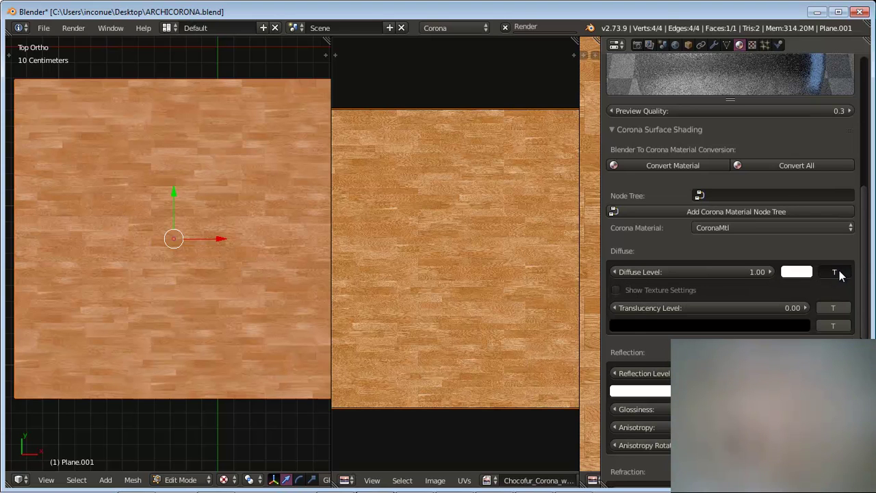
{"action": "left_click", "coordinate": [616, 291]}
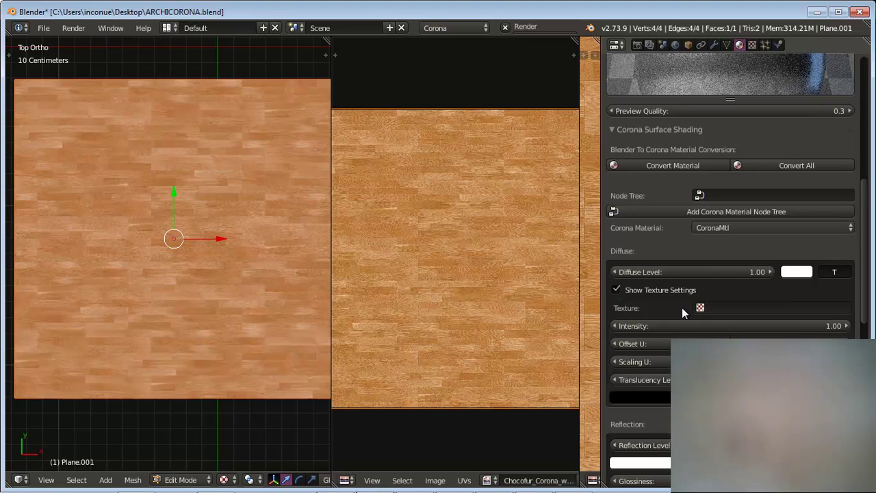
{"action": "left_click", "coordinate": [709, 307]}
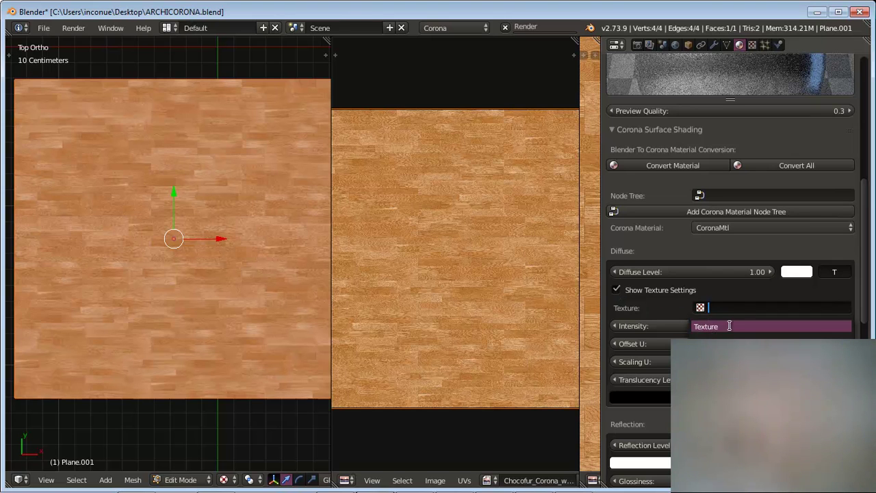
{"action": "left_click", "coordinate": [719, 328]}
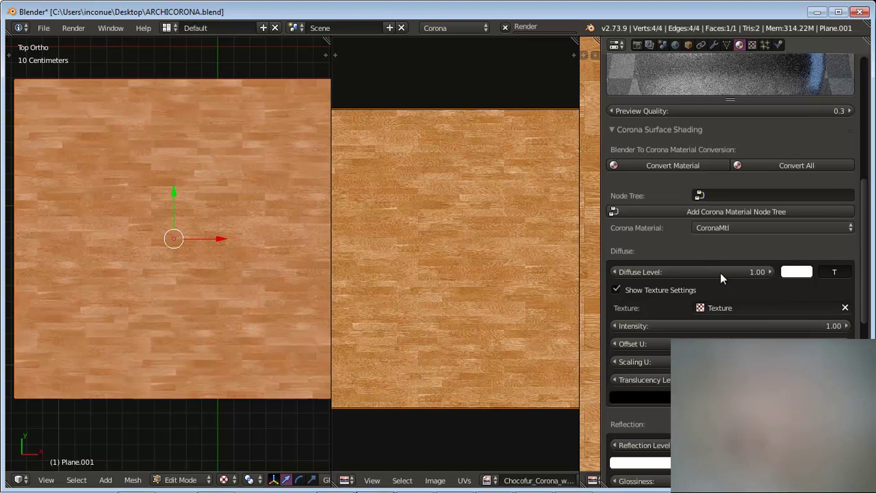
{"action": "scroll", "coordinate": [712, 270], "scroll_direction": "down", "scroll_amount": 3}
{"action": "scroll", "coordinate": [698, 246], "scroll_direction": "down", "scroll_amount": 4}
{"action": "scroll", "coordinate": [698, 247], "scroll_direction": "up", "scroll_amount": 14}
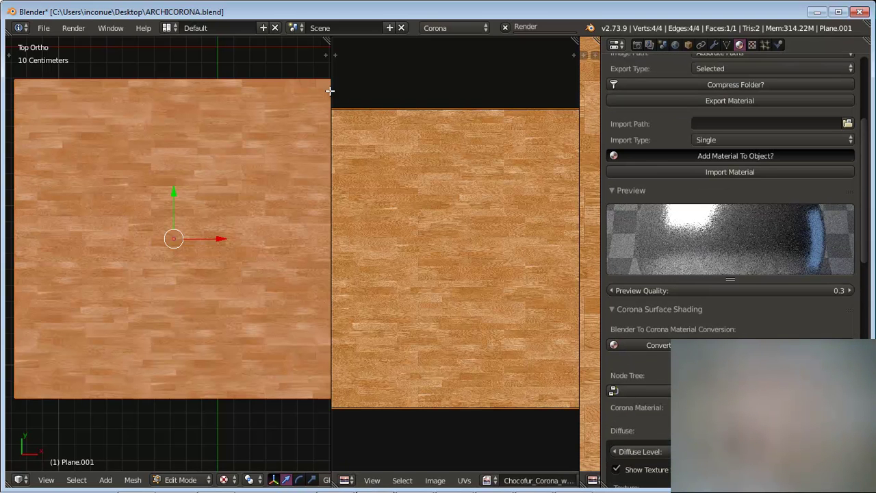
Step: Widen the 3D view so it takes over most of the UV/Image Editor's space
{"action": "left_click_drag", "start_coordinate": [330, 90], "coordinate": [561, 113]}
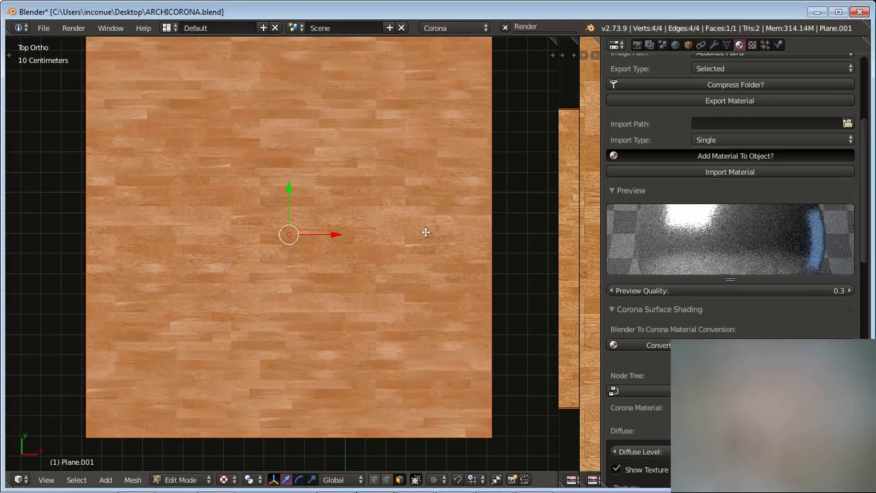
{"action": "mouse_move", "coordinate": [547, 477]}
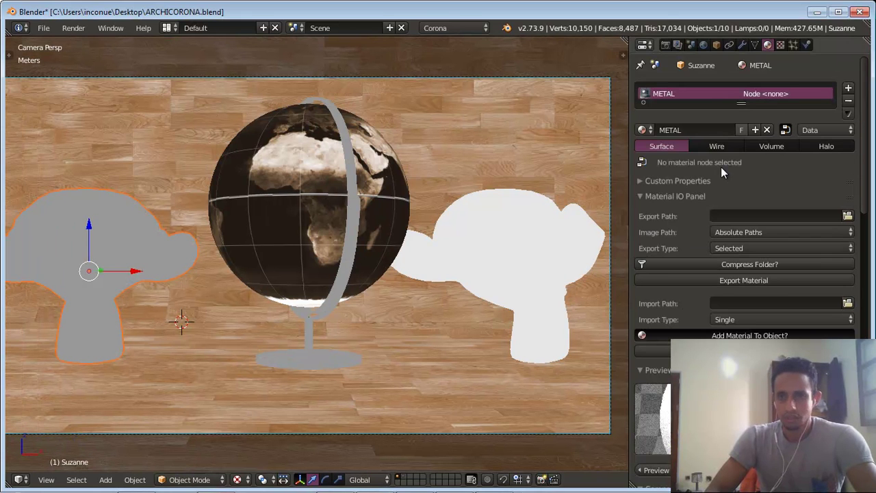
Step: Review the Corona environment color in the world settings and tint the Corona Sun color a pale mint green
{"action": "left_click", "coordinate": [704, 45]}
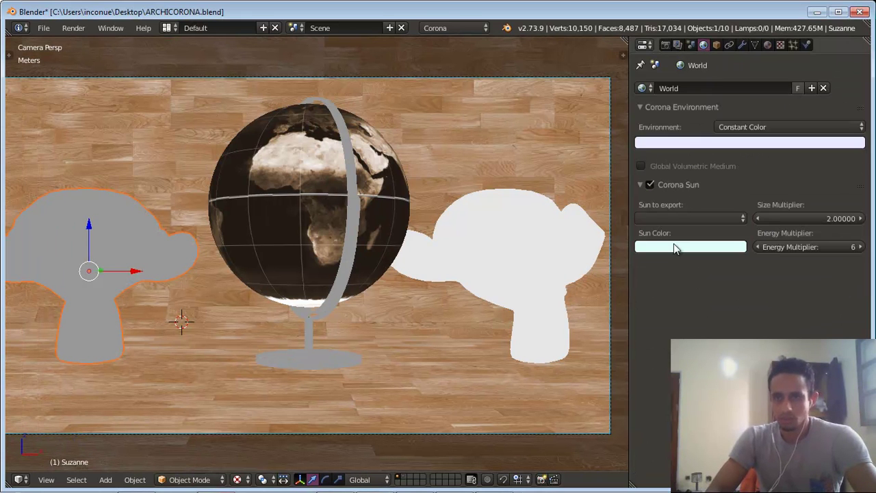
{"action": "left_click", "coordinate": [740, 143]}
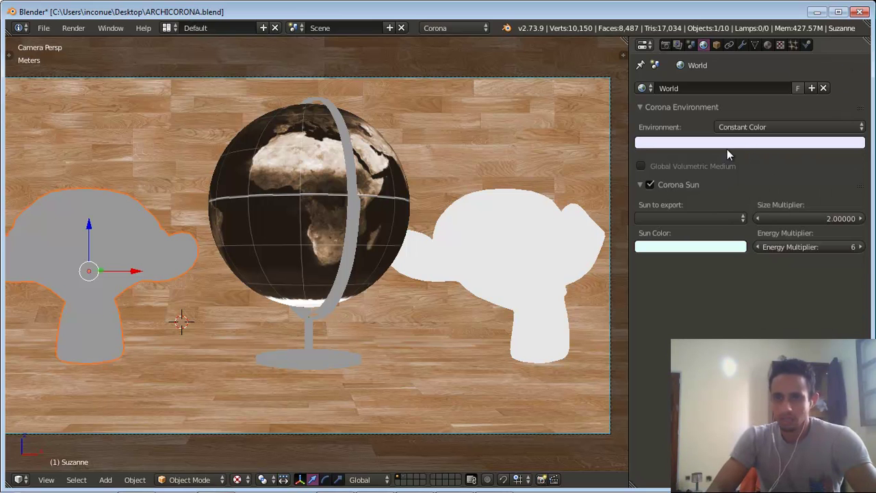
{"action": "left_click", "coordinate": [655, 185]}
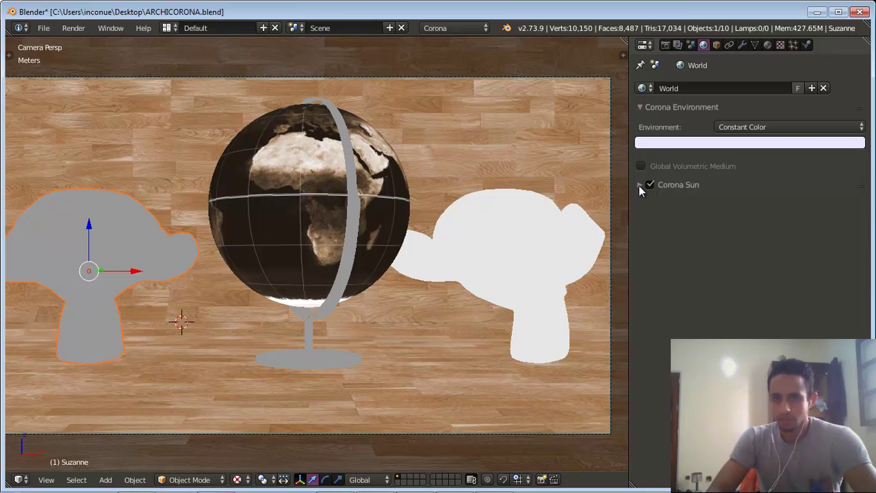
{"action": "left_click", "coordinate": [639, 186]}
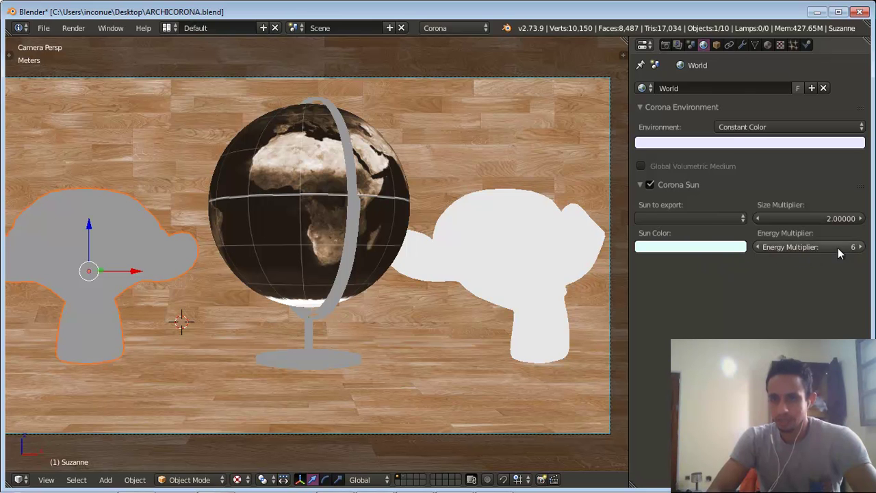
{"action": "left_click", "coordinate": [735, 246]}
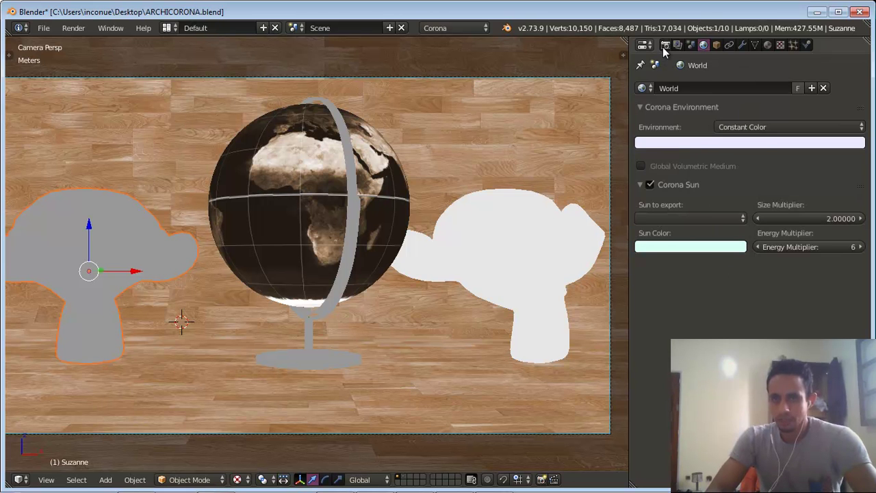
Step: Choose the corona folder in Documents as the export path in the Corona render settings
{"action": "scroll", "coordinate": [724, 294], "scroll_direction": "up", "scroll_amount": 3, "text": "ctrl"}
{"action": "scroll", "coordinate": [724, 295], "scroll_direction": "down", "scroll_amount": 8}
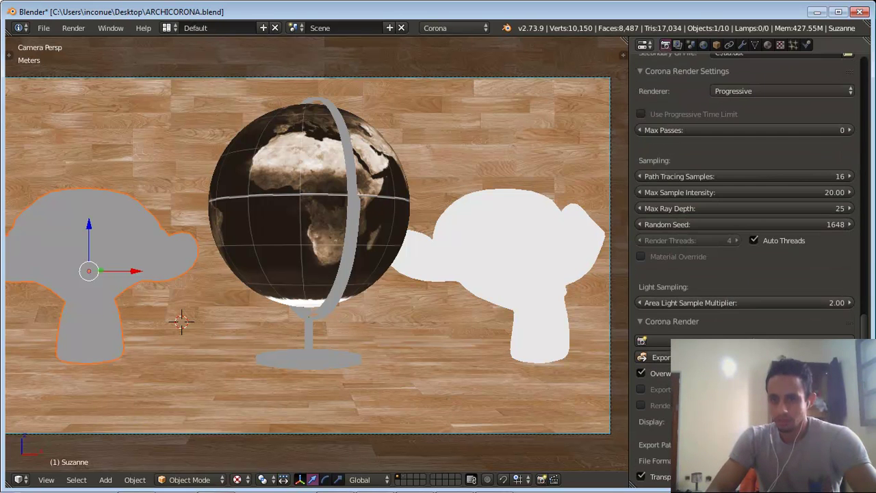
{"action": "left_click", "coordinate": [847, 444]}
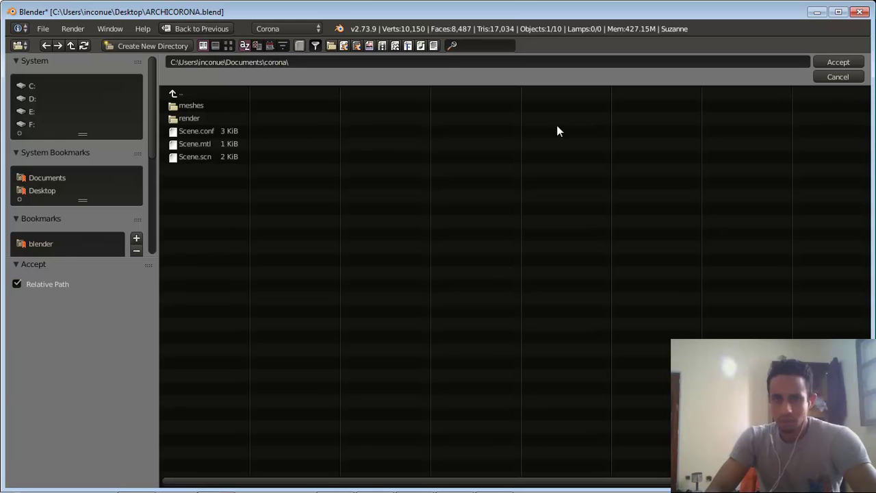
{"action": "left_click", "coordinate": [838, 60]}
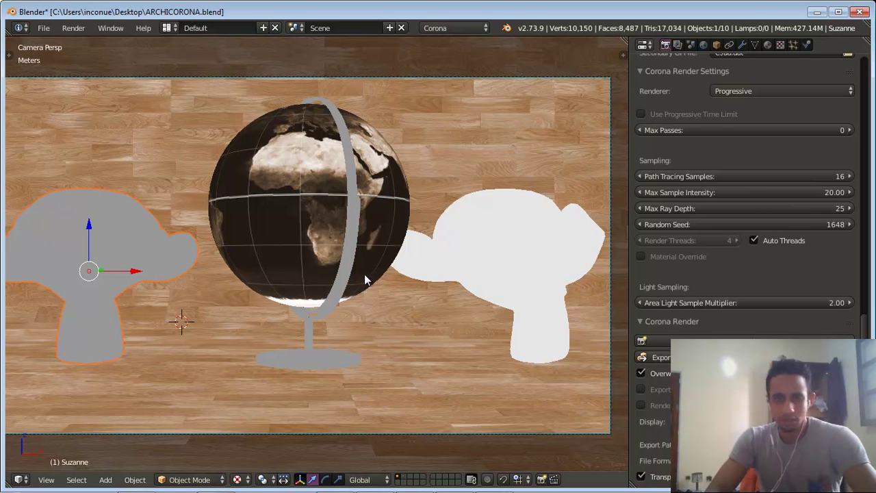
Step: Select all objects in the scene and export them for the Corona render
{"action": "key", "text": "a"}
{"action": "key", "text": "a"}
{"action": "scroll", "coordinate": [347, 255], "scroll_direction": "down", "scroll_amount": 2}
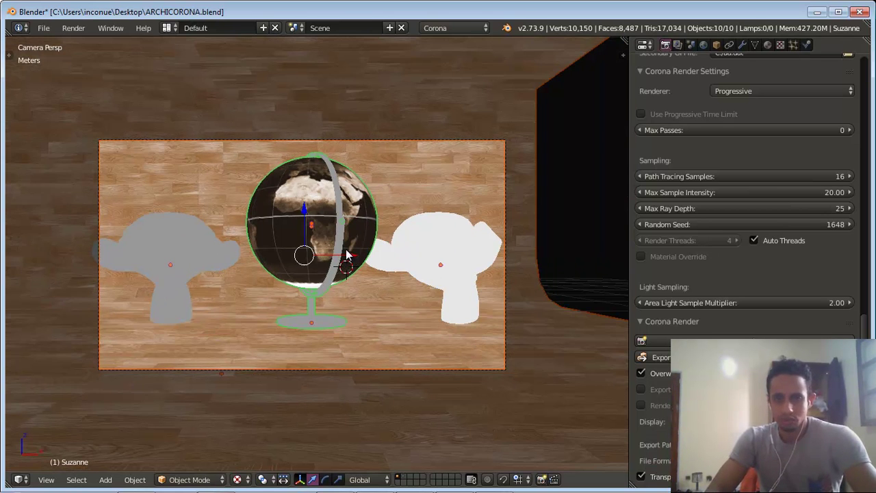
{"action": "key", "text": "Home"}
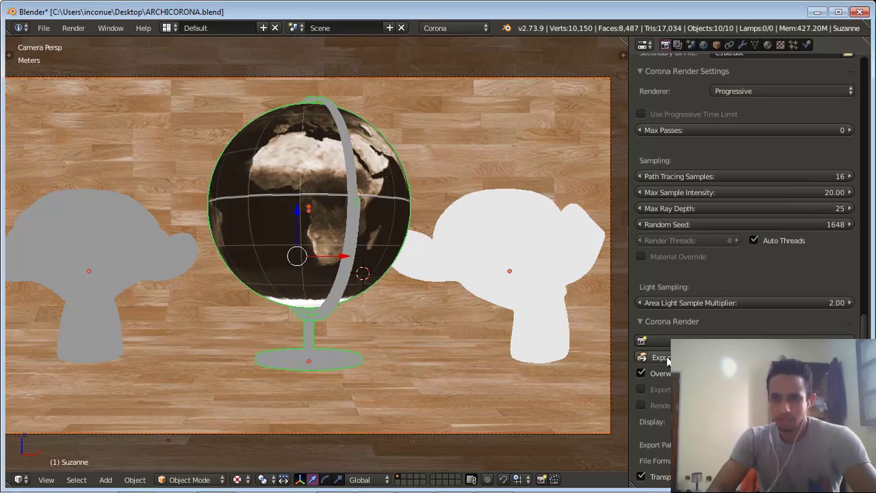
{"action": "left_click", "coordinate": [665, 358]}
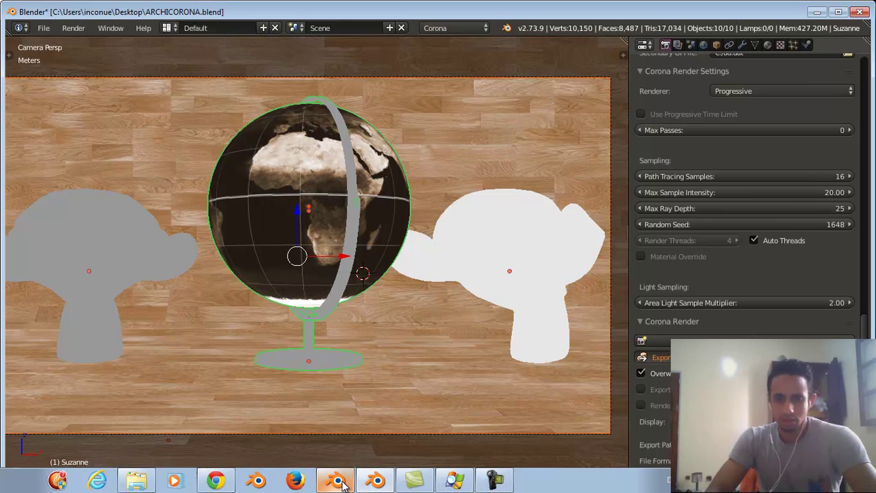
Step: Check the object export progress in the gooseberry-blender console window, and minimize the console
{"action": "left_click", "coordinate": [335, 482]}
{"action": "left_click_drag", "start_coordinate": [229, 275], "coordinate": [266, 154]}
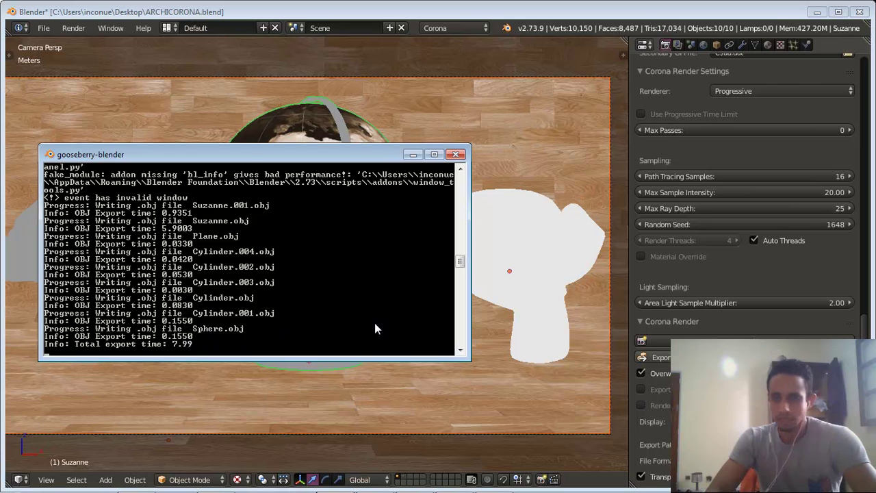
{"action": "left_click", "coordinate": [411, 154]}
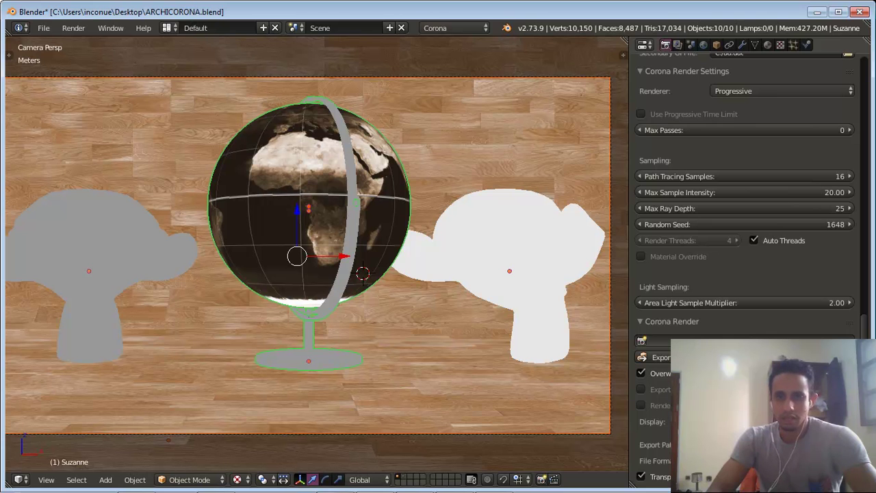
Step: Bring back the console, switch to Process Explorer and select the Corona_ReleaseLib.exe process under blender-app.exe
{"action": "left_click", "coordinate": [355, 485]}
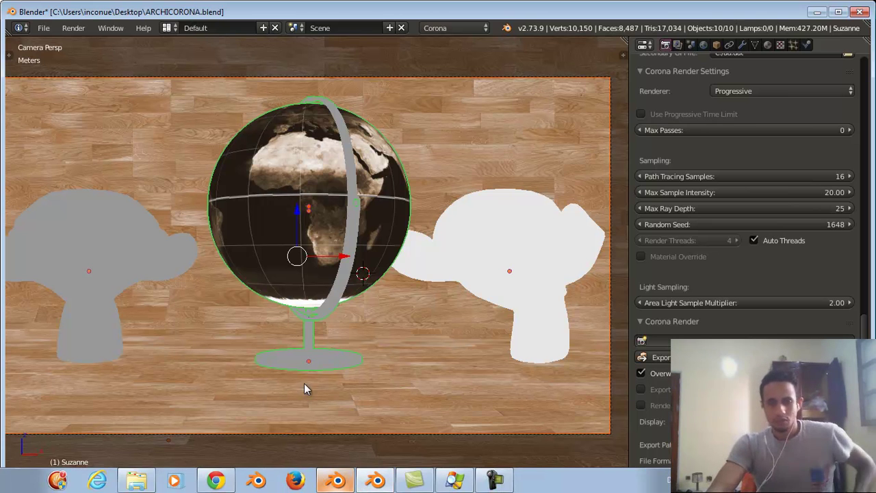
{"action": "left_click_drag", "start_coordinate": [244, 154], "coordinate": [233, 74]}
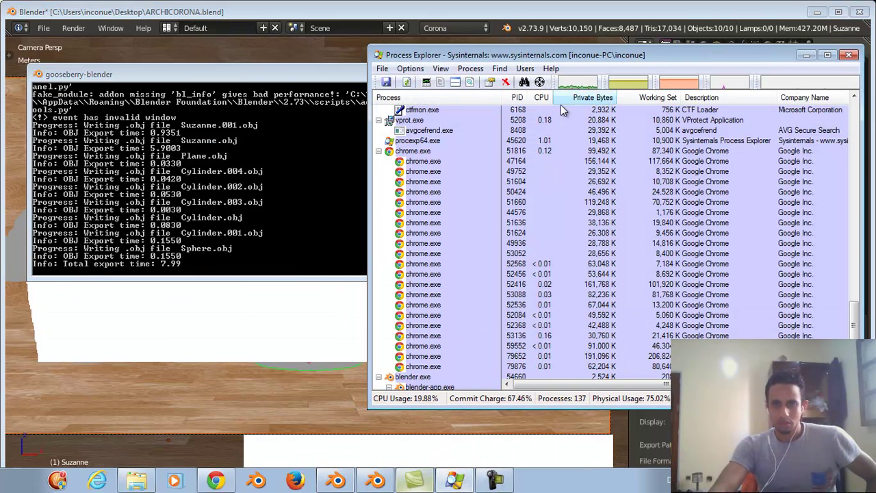
{"action": "scroll", "coordinate": [548, 239], "scroll_direction": "down", "scroll_amount": 20}
{"action": "left_click", "coordinate": [422, 306]}
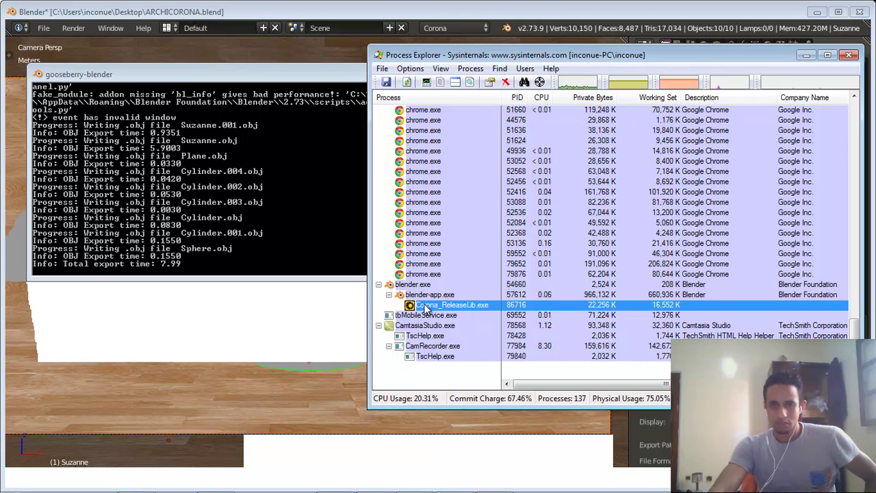
Step: Kill the Corona_ReleaseLib.exe process in Process Explorer and confirm the kill
{"action": "left_click", "coordinate": [217, 235]}
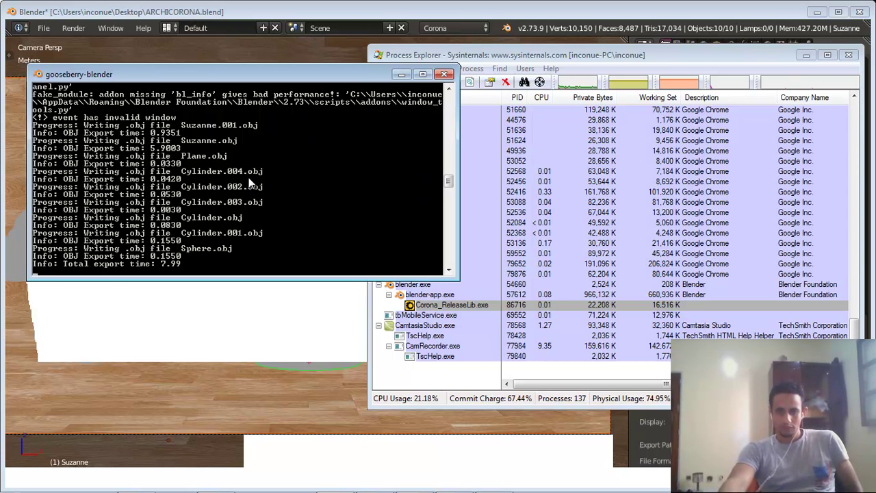
{"action": "right_click", "coordinate": [586, 309]}
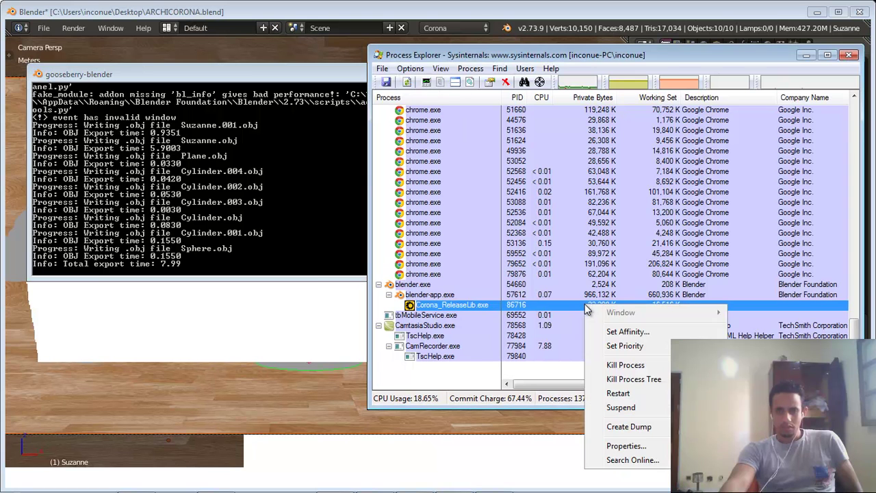
{"action": "left_click", "coordinate": [613, 367]}
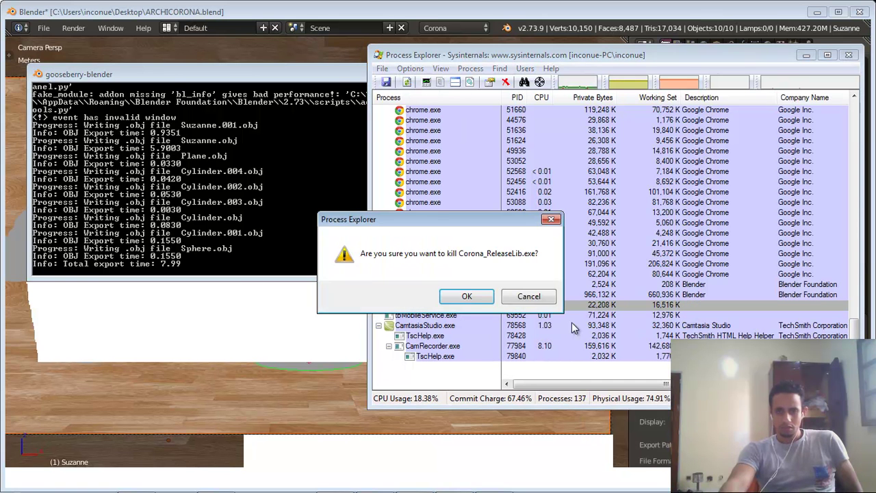
{"action": "left_click", "coordinate": [468, 295]}
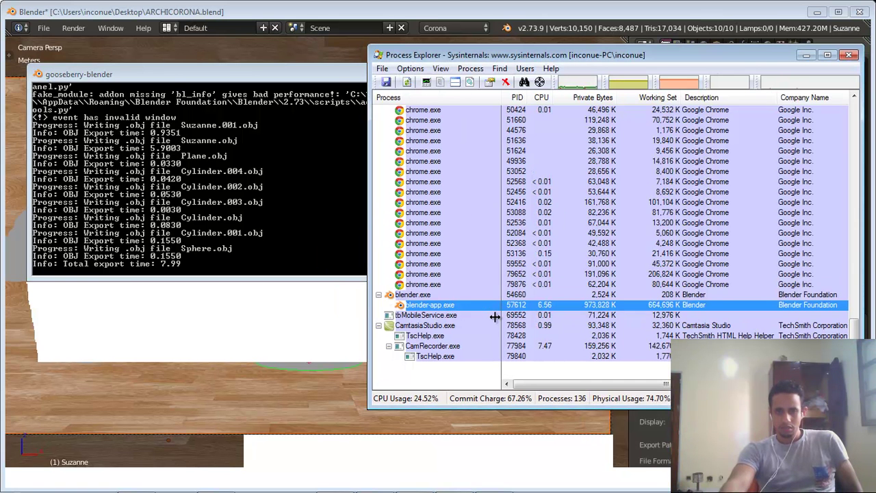
Step: Check the render launch in the gooseberry-blender console and the new Corona_ReleaseLib.exe process in Process Explorer
{"action": "left_click", "coordinate": [303, 236]}
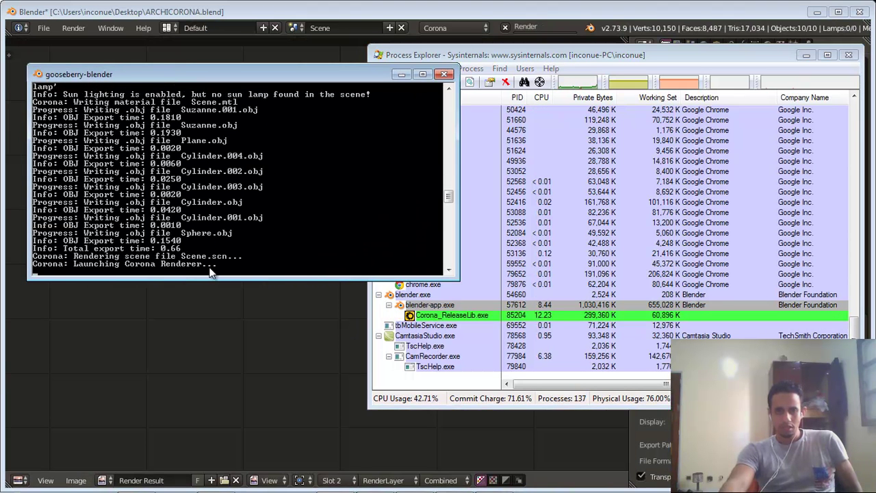
{"action": "left_click", "coordinate": [455, 310]}
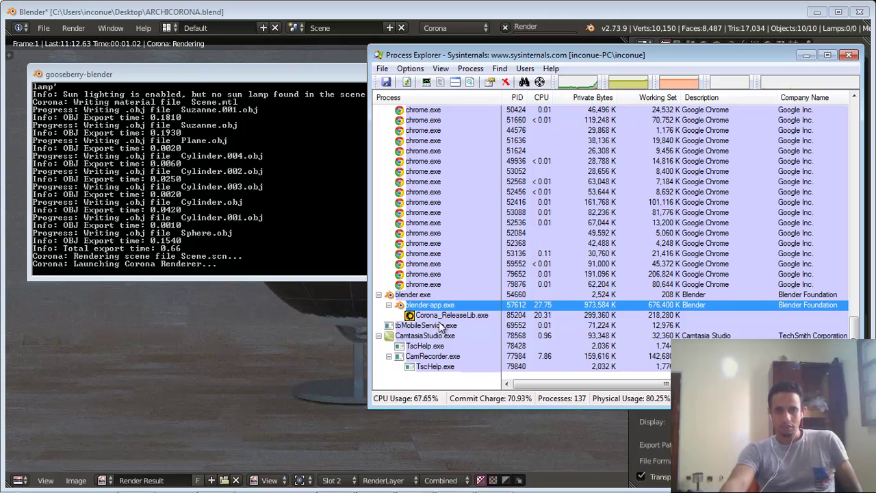
{"action": "left_click", "coordinate": [449, 317]}
{"action": "left_click", "coordinate": [271, 217]}
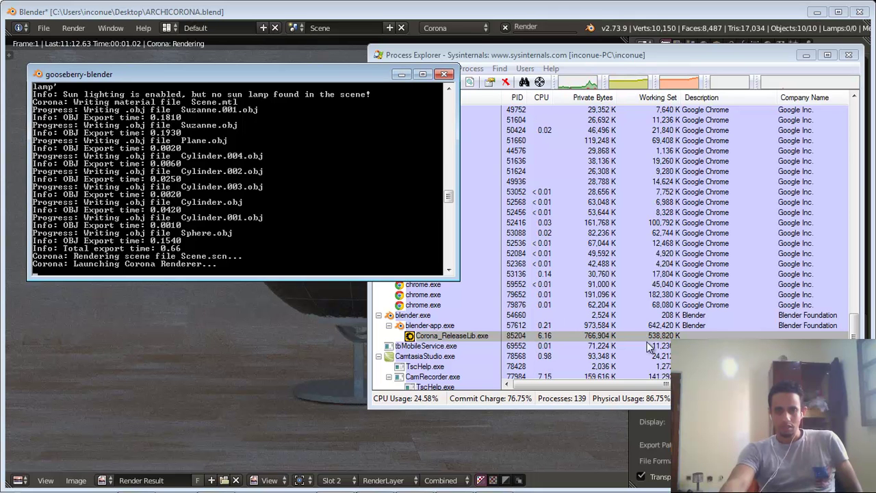
{"action": "left_click", "coordinate": [480, 58]}
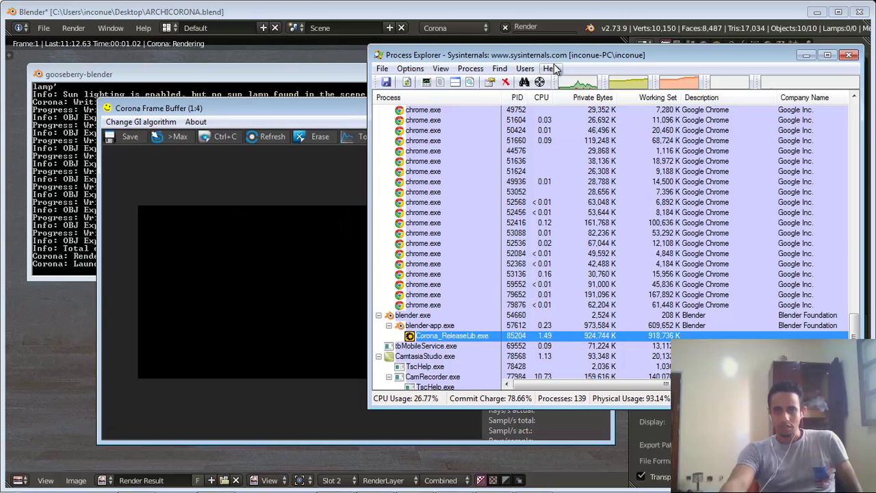
Step: Maximize the Corona Frame Buffer window, then check the gooseberry-blender console and minimize it
{"action": "double_click", "coordinate": [354, 109]}
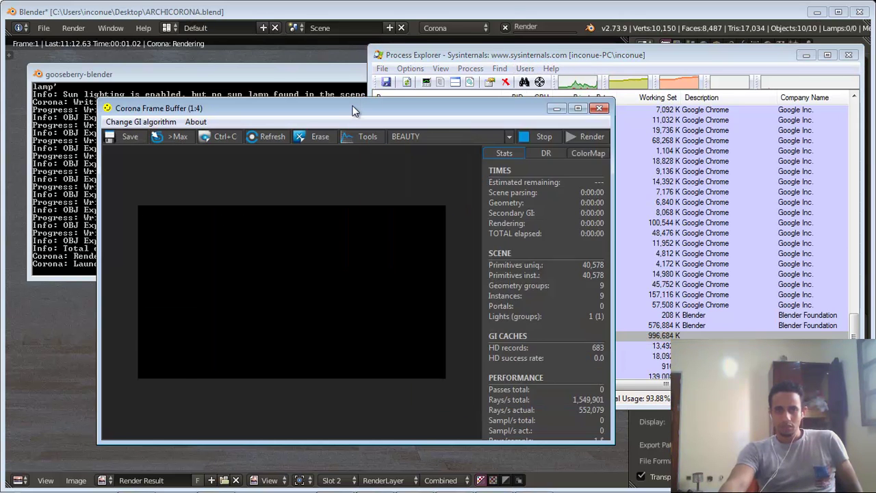
{"action": "scroll", "coordinate": [348, 235], "scroll_direction": "up", "scroll_amount": 1}
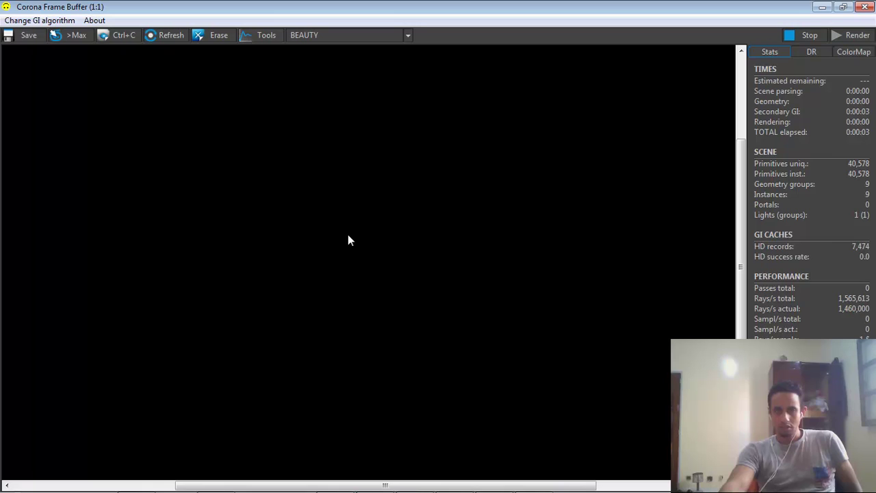
{"action": "scroll", "coordinate": [348, 234], "scroll_direction": "up", "scroll_amount": 1}
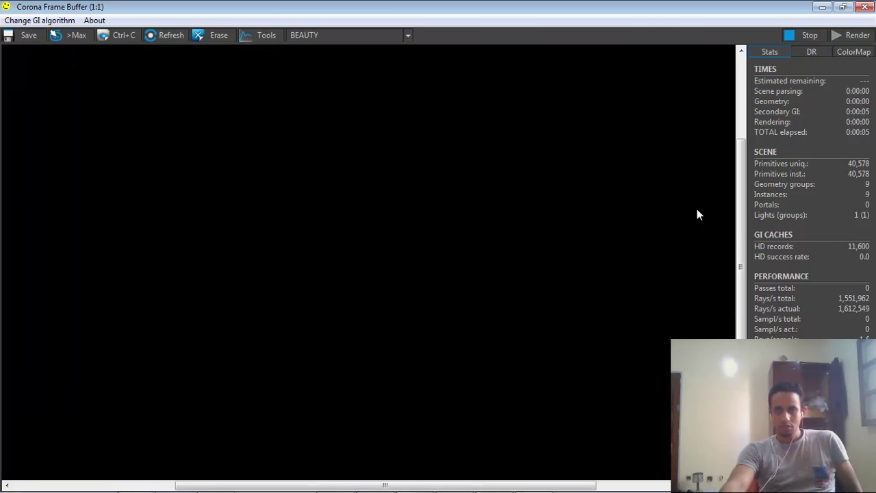
{"action": "mouse_move", "coordinate": [739, 231]}
{"action": "left_mouse_down"}
{"action": "mouse_move", "coordinate": [745, 164]}
{"action": "mouse_move", "coordinate": [748, 232]}
{"action": "left_mouse_up"}
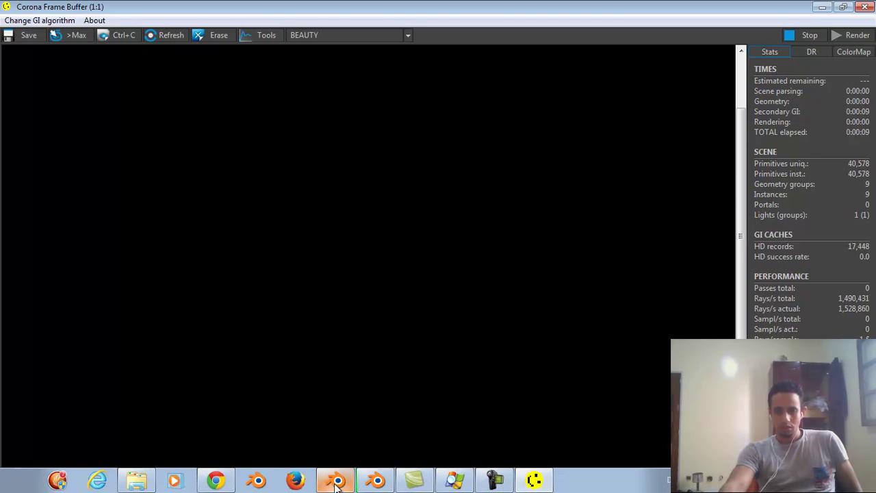
{"action": "left_click", "coordinate": [336, 479]}
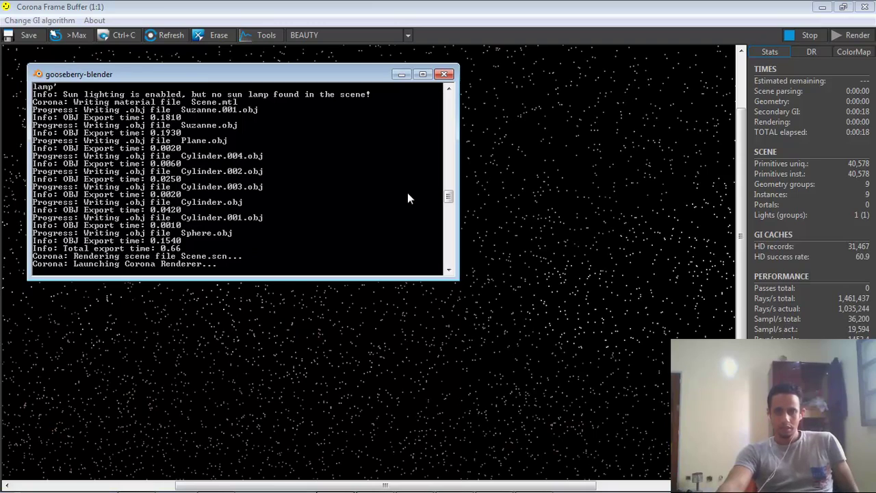
{"action": "left_click", "coordinate": [403, 76]}
Step: Examine the progressing render of the monkeys and globe in the frame buffer at 1:1 and 1:2 zoom
{"action": "scroll", "coordinate": [409, 250], "scroll_direction": "down", "scroll_amount": 1}
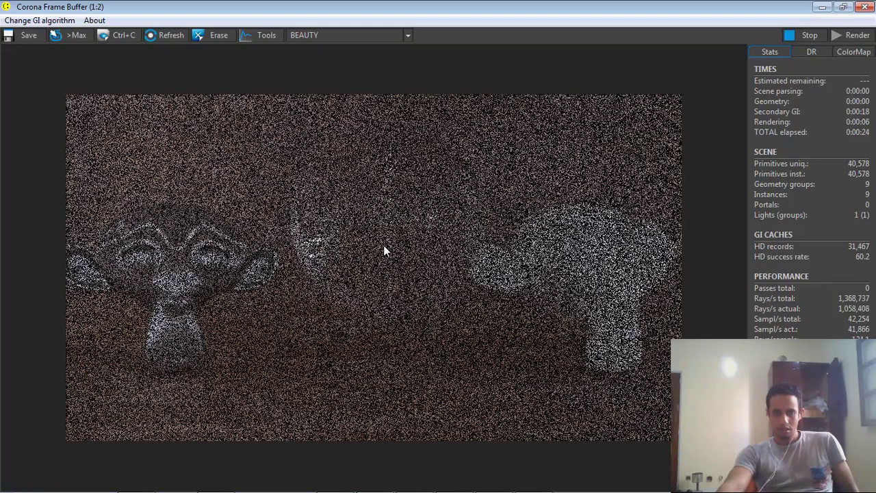
{"action": "scroll", "coordinate": [383, 251], "scroll_direction": "up", "scroll_amount": 1}
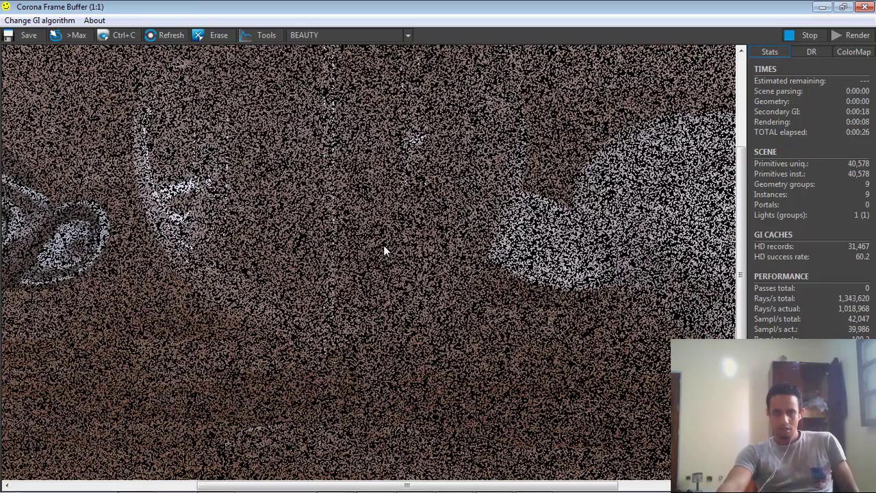
{"action": "scroll", "coordinate": [384, 251], "scroll_direction": "down", "scroll_amount": 1}
{"action": "scroll", "coordinate": [384, 250], "scroll_direction": "up", "scroll_amount": 1}
{"action": "scroll", "coordinate": [384, 250], "scroll_direction": "down", "scroll_amount": 1}
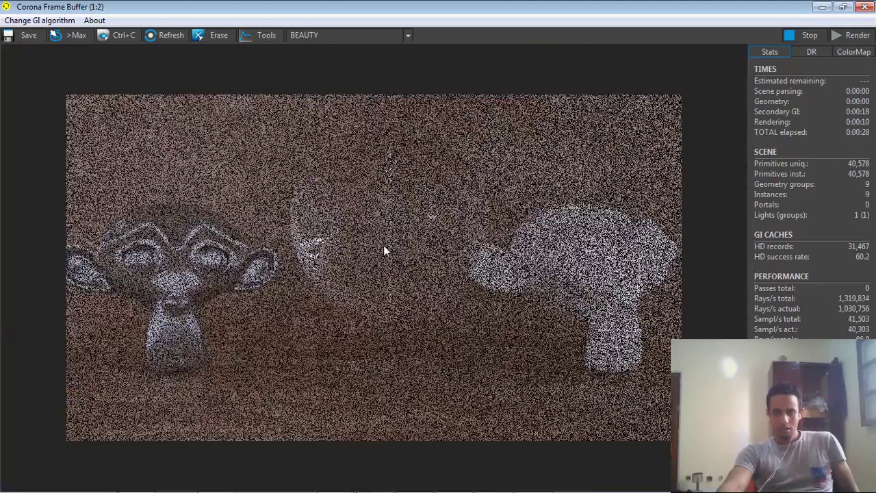
{"action": "scroll", "coordinate": [384, 252], "scroll_direction": "up", "scroll_amount": 1}
{"action": "scroll", "coordinate": [384, 251], "scroll_direction": "down", "scroll_amount": 1}
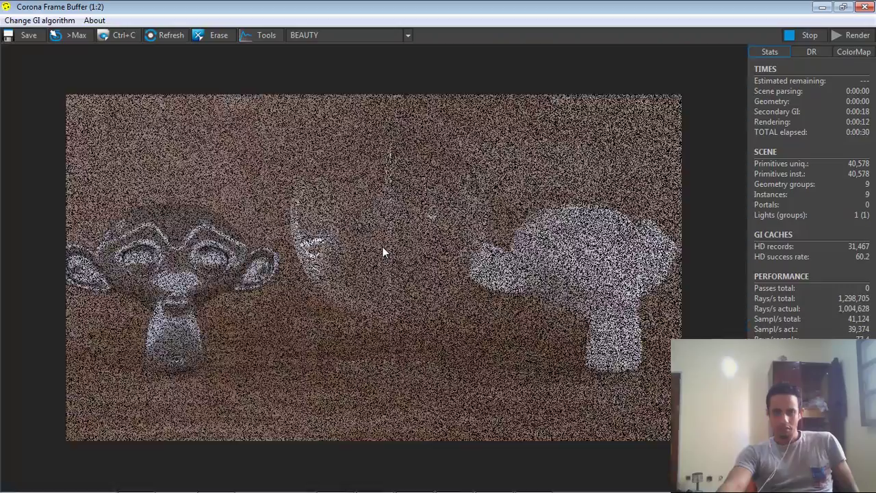
{"action": "scroll", "coordinate": [383, 253], "scroll_direction": "up", "scroll_amount": 1}
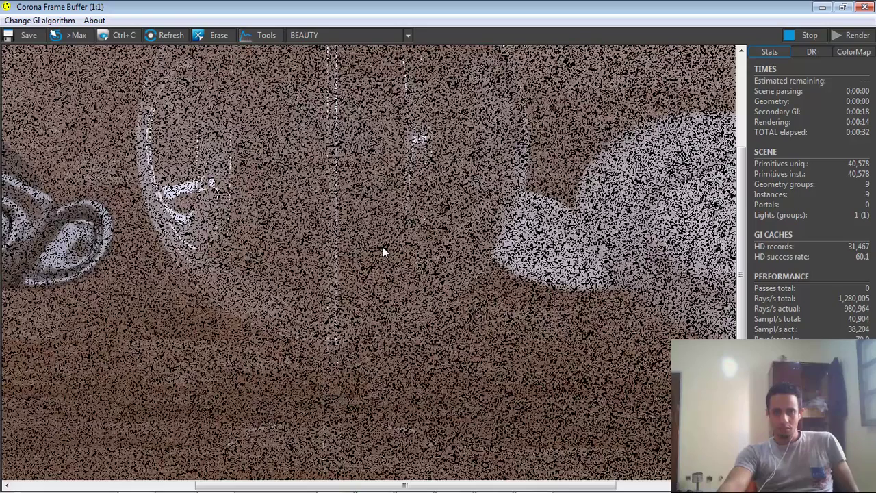
{"action": "scroll", "coordinate": [384, 253], "scroll_direction": "down", "scroll_amount": 1}
{"action": "scroll", "coordinate": [383, 252], "scroll_direction": "up", "scroll_amount": 1}
{"action": "scroll", "coordinate": [383, 253], "scroll_direction": "down", "scroll_amount": 1}
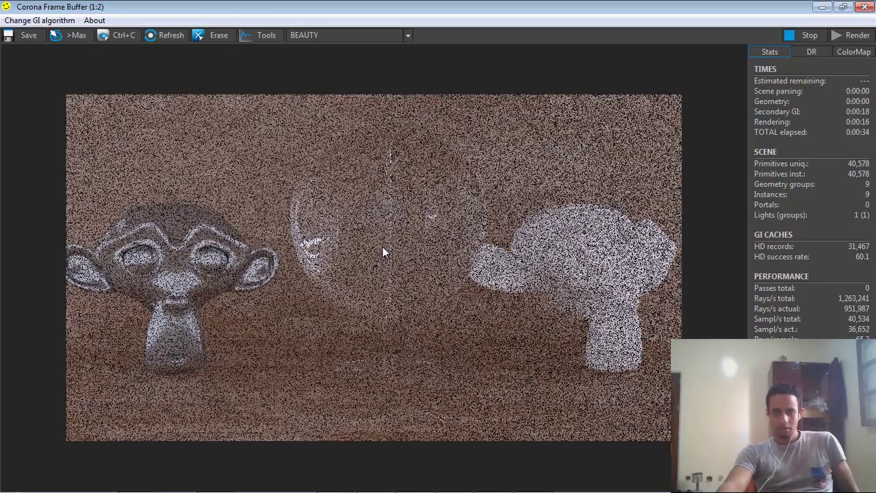
Step: Stop the render and compare the Corona result with the ARCHICYCLE image in Windows Photo Viewer, minimizing the viewer when done
{"action": "left_click", "coordinate": [793, 36]}
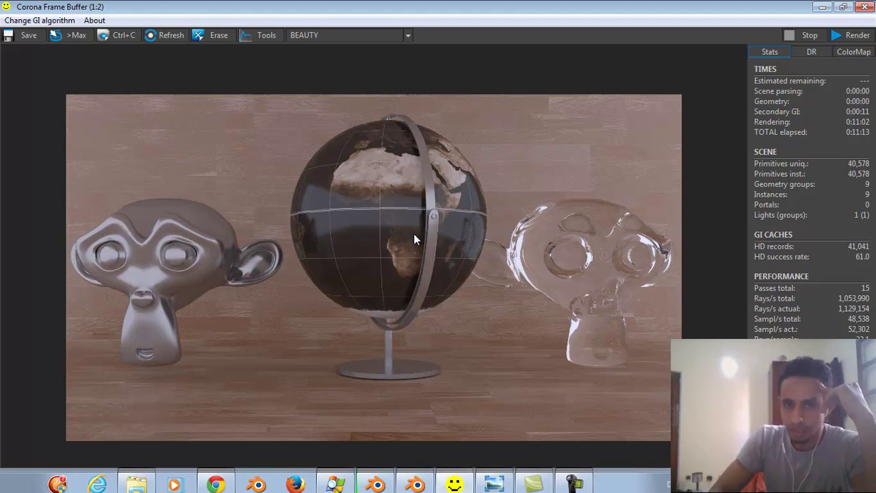
{"action": "left_click", "coordinate": [510, 481]}
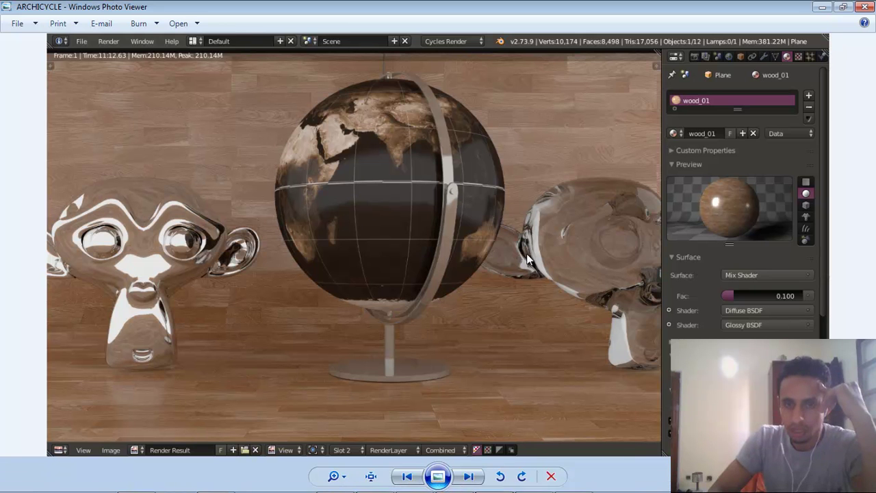
{"action": "left_click", "coordinate": [822, 8]}
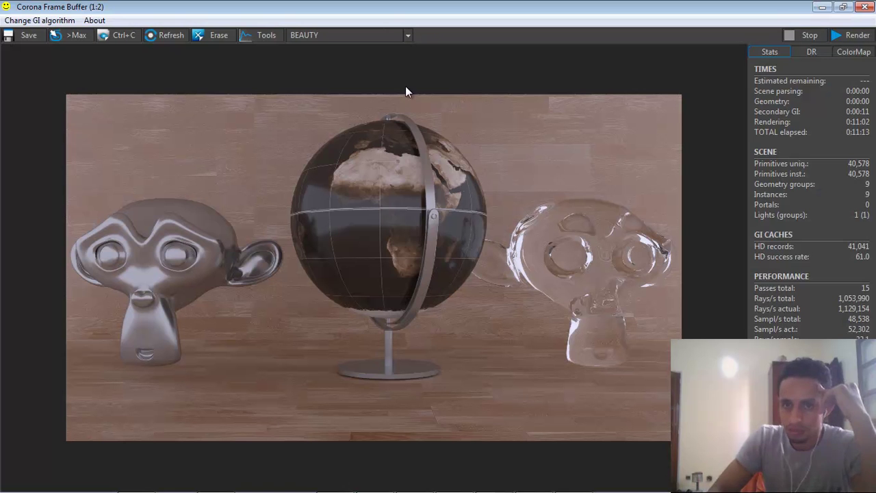
Step: In the frame buffer's color mapping settings, set exposure to 1.0, contrast to 1.50 and white balance to 7000 K
{"action": "left_click", "coordinate": [856, 54]}
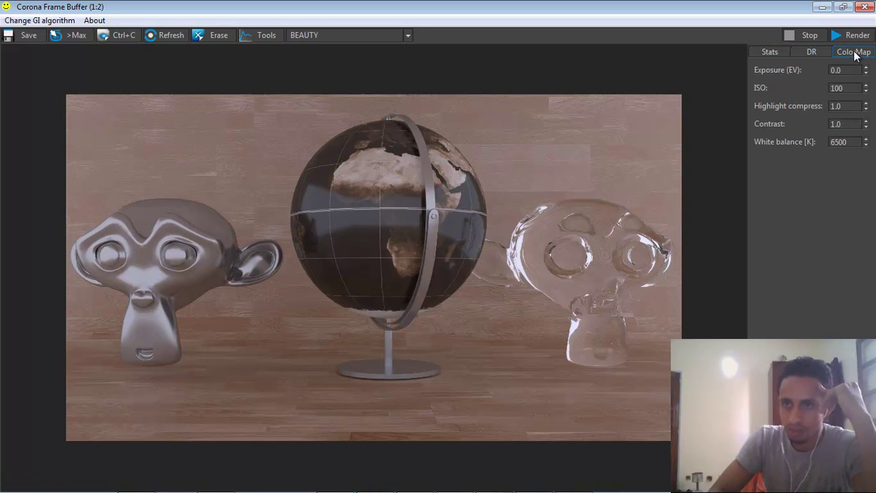
{"action": "left_click_drag", "start_coordinate": [842, 70], "coordinate": [798, 71]}
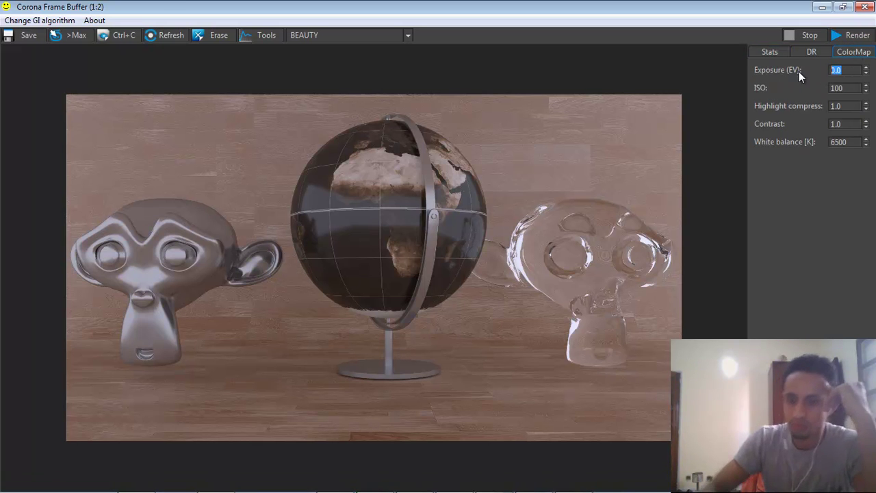
{"action": "type", "text": "1"}
{"action": "key", "text": "Return"}
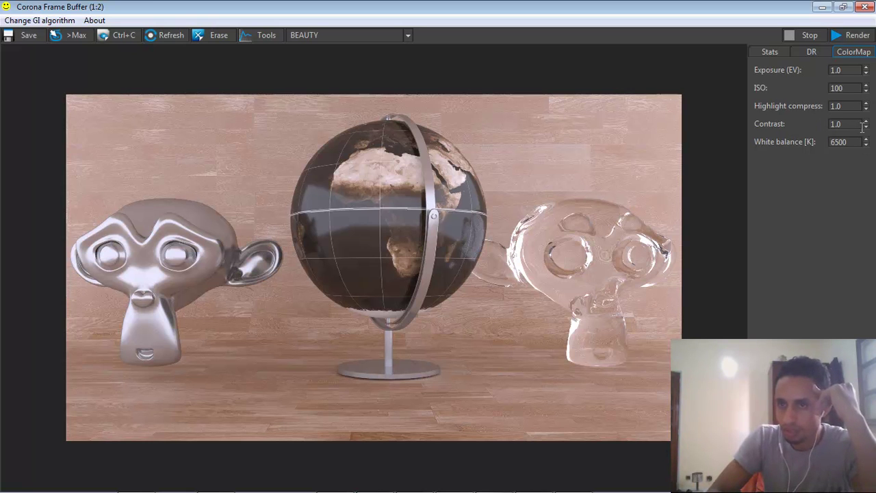
{"action": "type", "text": "1.50"}
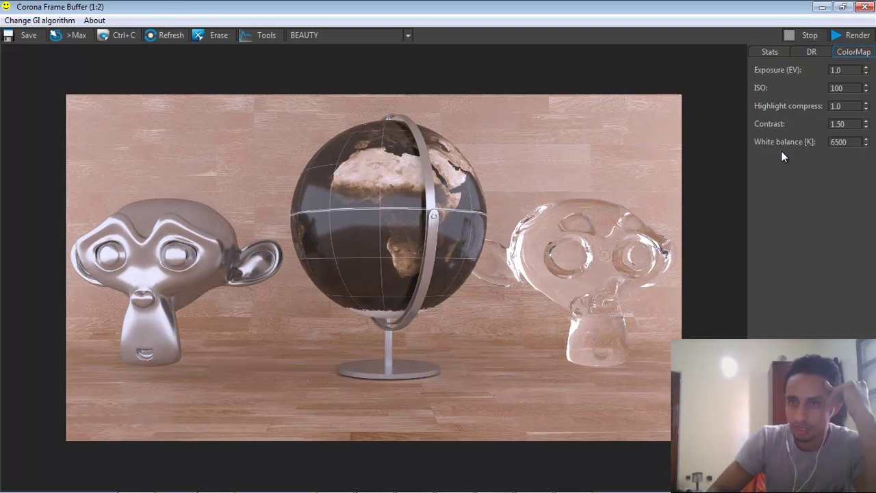
{"action": "double_click", "coordinate": [849, 142]}
{"action": "type", "text": "7000"}
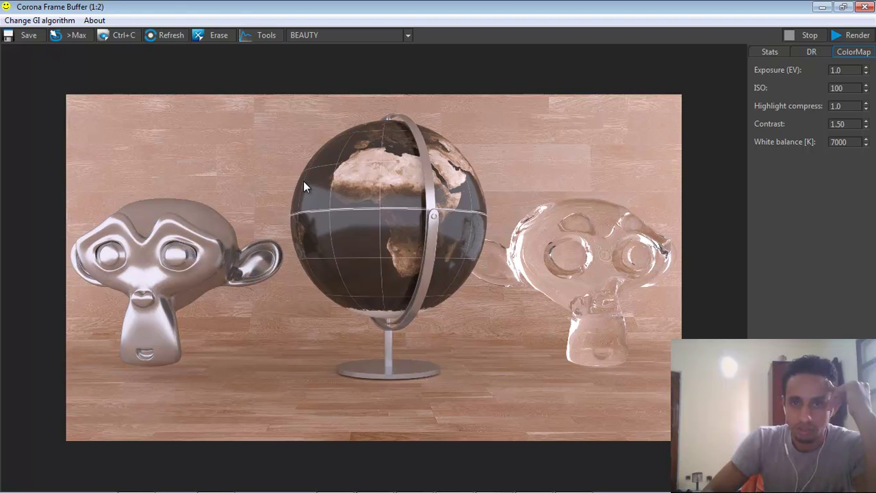
Step: Inspect the color-corrected globe up close and compare it with the ARCHICYCLE image in Windows Photo Viewer, minimizing the viewer when done
{"action": "scroll", "coordinate": [303, 181], "scroll_direction": "up", "scroll_amount": 2}
{"action": "scroll", "coordinate": [340, 189], "scroll_direction": "down", "scroll_amount": 2}
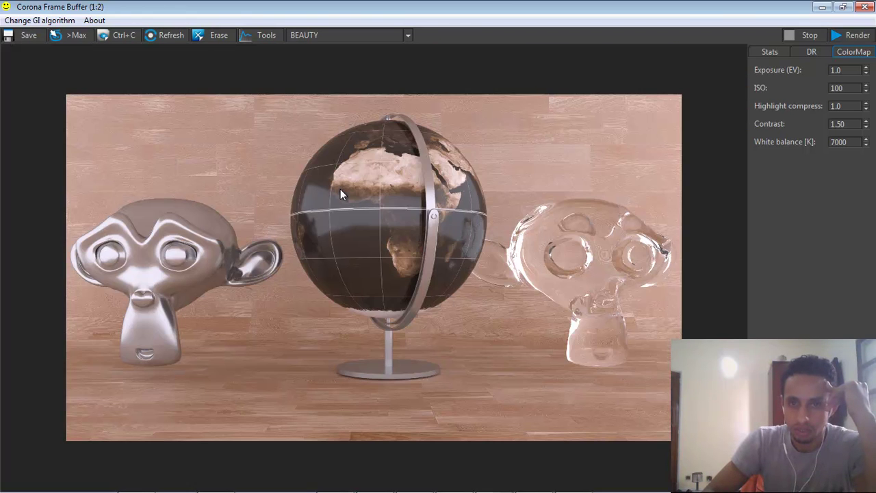
{"action": "scroll", "coordinate": [341, 189], "scroll_direction": "up", "scroll_amount": 1}
{"action": "left_click_drag", "start_coordinate": [738, 168], "coordinate": [696, 211]}
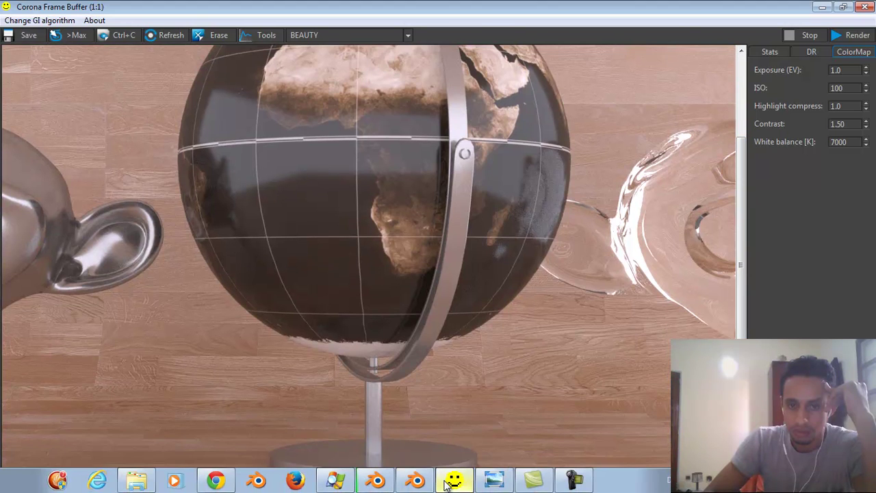
{"action": "left_click", "coordinate": [494, 481]}
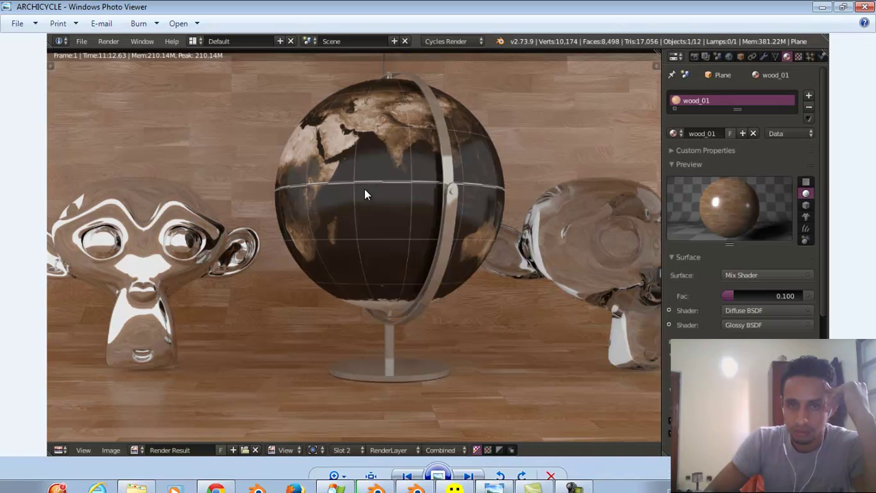
{"action": "left_click", "coordinate": [821, 12]}
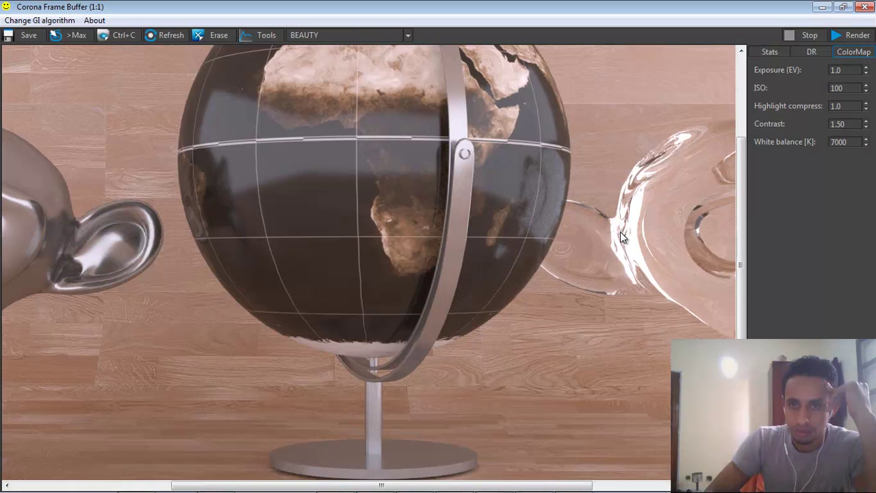
Step: Examine the glass monkey and the globe in the Corona render, both in detail and in full view
{"action": "left_click_drag", "start_coordinate": [552, 229], "coordinate": [414, 215]}
{"action": "scroll", "coordinate": [414, 214], "scroll_direction": "down", "scroll_amount": 3}
{"action": "scroll", "coordinate": [362, 216], "scroll_direction": "up", "scroll_amount": 3}
{"action": "scroll", "coordinate": [379, 217], "scroll_direction": "down", "scroll_amount": 1}
{"action": "scroll", "coordinate": [379, 217], "scroll_direction": "up", "scroll_amount": 1}
{"action": "scroll", "coordinate": [379, 217], "scroll_direction": "down", "scroll_amount": 1}
{"action": "scroll", "coordinate": [379, 217], "scroll_direction": "up", "scroll_amount": 1}
{"action": "scroll", "coordinate": [380, 219], "scroll_direction": "down", "scroll_amount": 1}
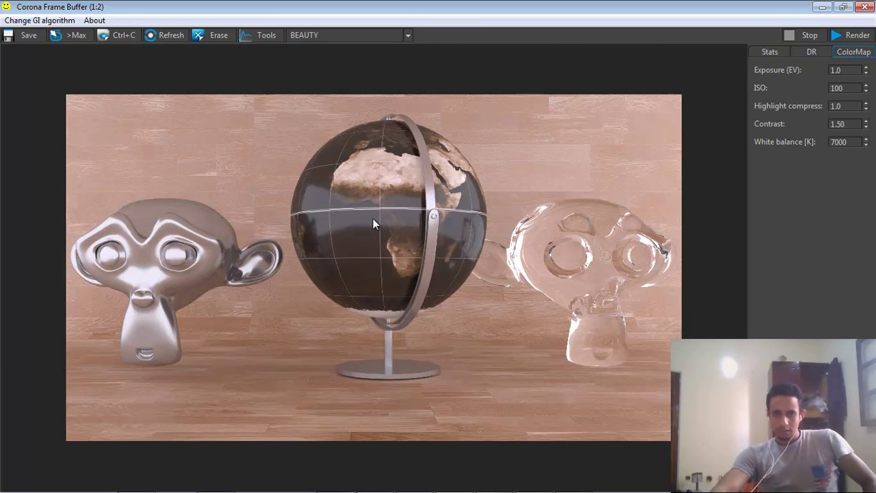
Step: Inspect the metal monkey up close in the Corona render and compare it with the enlarged ARCHICYCLE image in Windows Photo Viewer
{"action": "scroll", "coordinate": [144, 248], "scroll_direction": "up", "scroll_amount": 1}
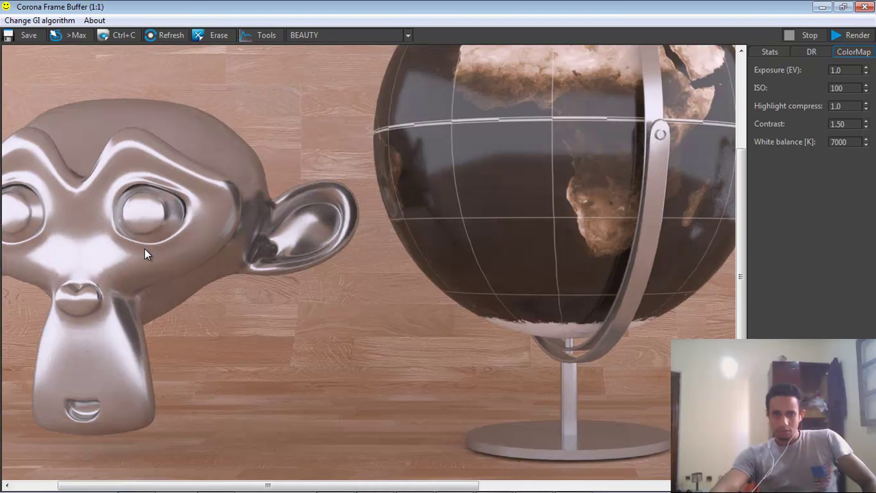
{"action": "left_click_drag", "start_coordinate": [195, 249], "coordinate": [260, 248]}
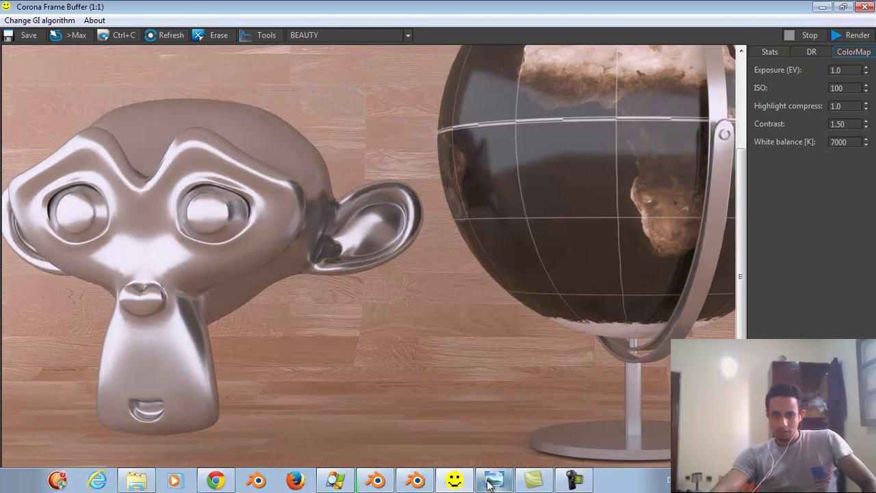
{"action": "left_click", "coordinate": [494, 483]}
{"action": "scroll", "coordinate": [177, 275], "scroll_direction": "down", "scroll_amount": 1}
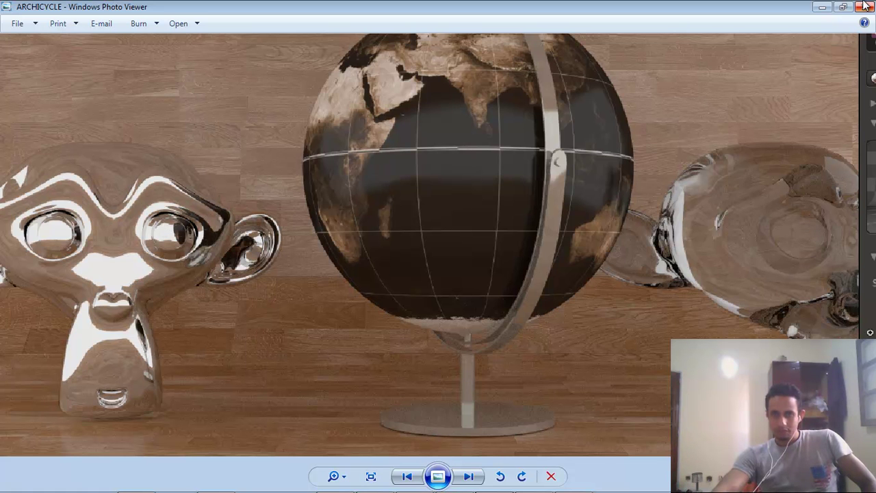
Step: Close the ARCHICYCLE image and examine the globe and both monkeys in the Corona render, in full view and up close
{"action": "key", "text": "alt+F4"}
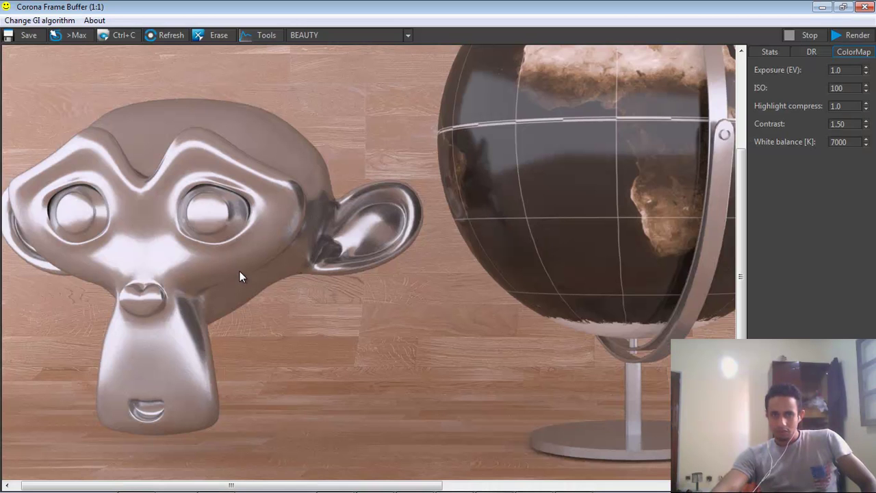
{"action": "scroll", "coordinate": [243, 273], "scroll_direction": "down", "scroll_amount": 1}
{"action": "scroll", "coordinate": [429, 254], "scroll_direction": "down", "scroll_amount": 1}
{"action": "scroll", "coordinate": [481, 267], "scroll_direction": "up", "scroll_amount": 1}
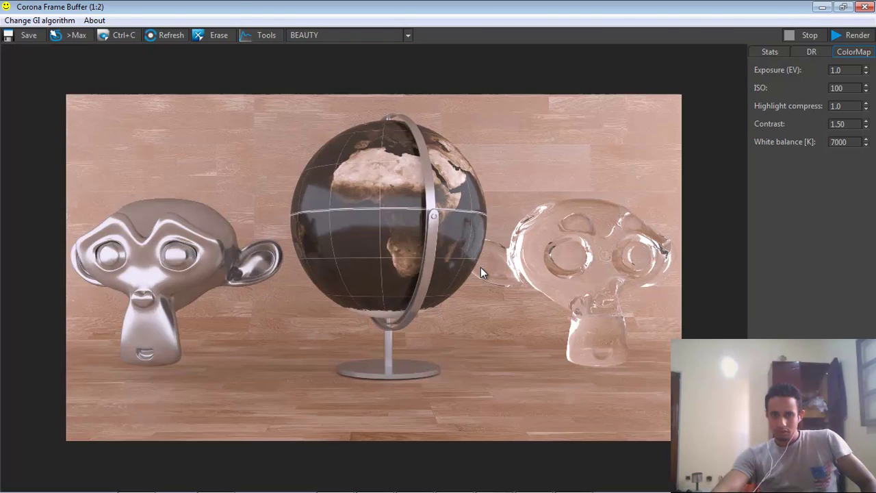
{"action": "scroll", "coordinate": [438, 261], "scroll_direction": "up", "scroll_amount": 1}
{"action": "left_click_drag", "start_coordinate": [393, 243], "coordinate": [493, 238]}
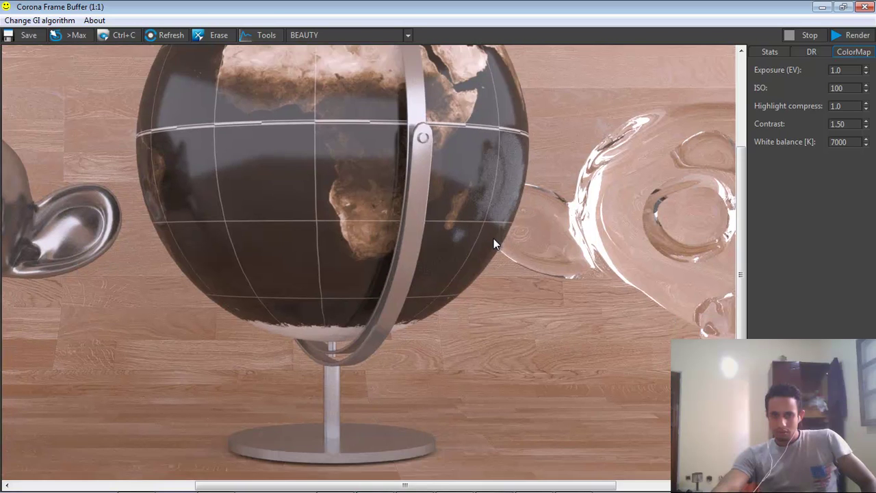
{"action": "scroll", "coordinate": [488, 235], "scroll_direction": "down", "scroll_amount": 1}
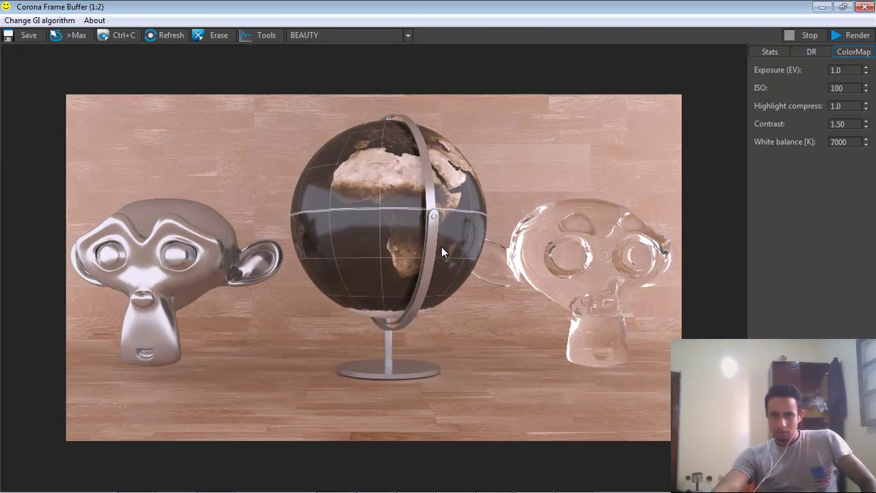
{"action": "scroll", "coordinate": [408, 234], "scroll_direction": "up", "scroll_amount": 1}
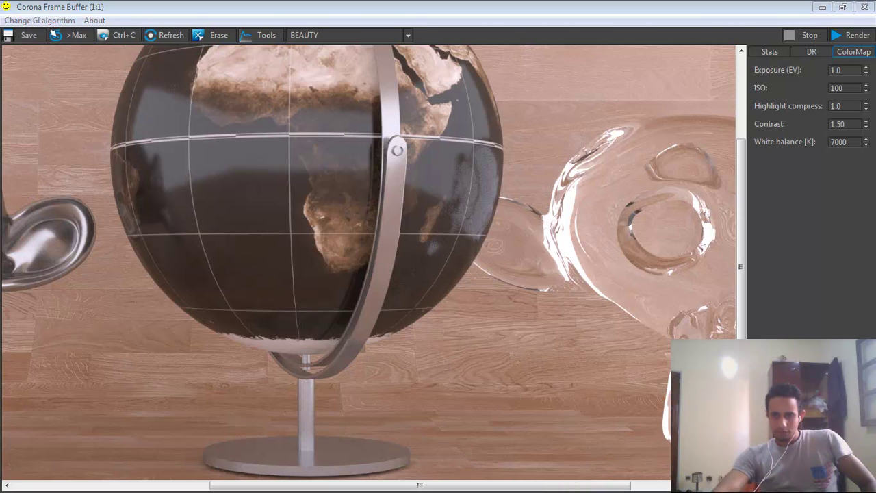
{"action": "left_click", "coordinate": [316, 305]}
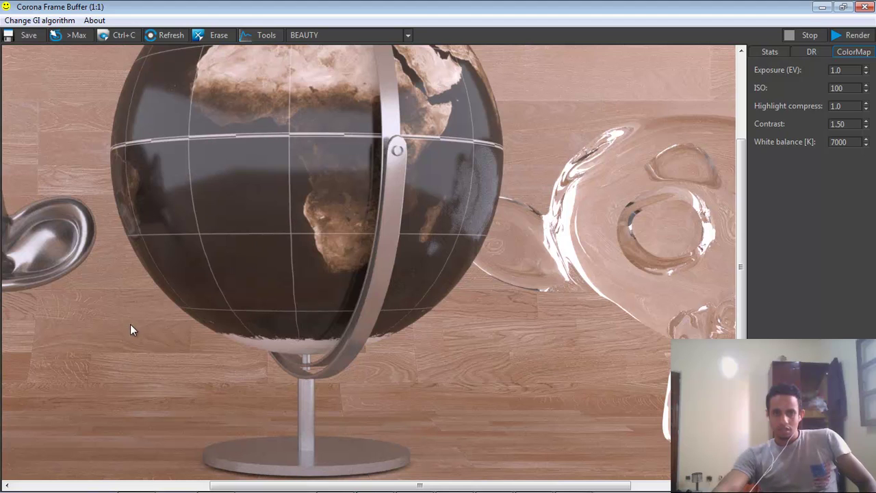